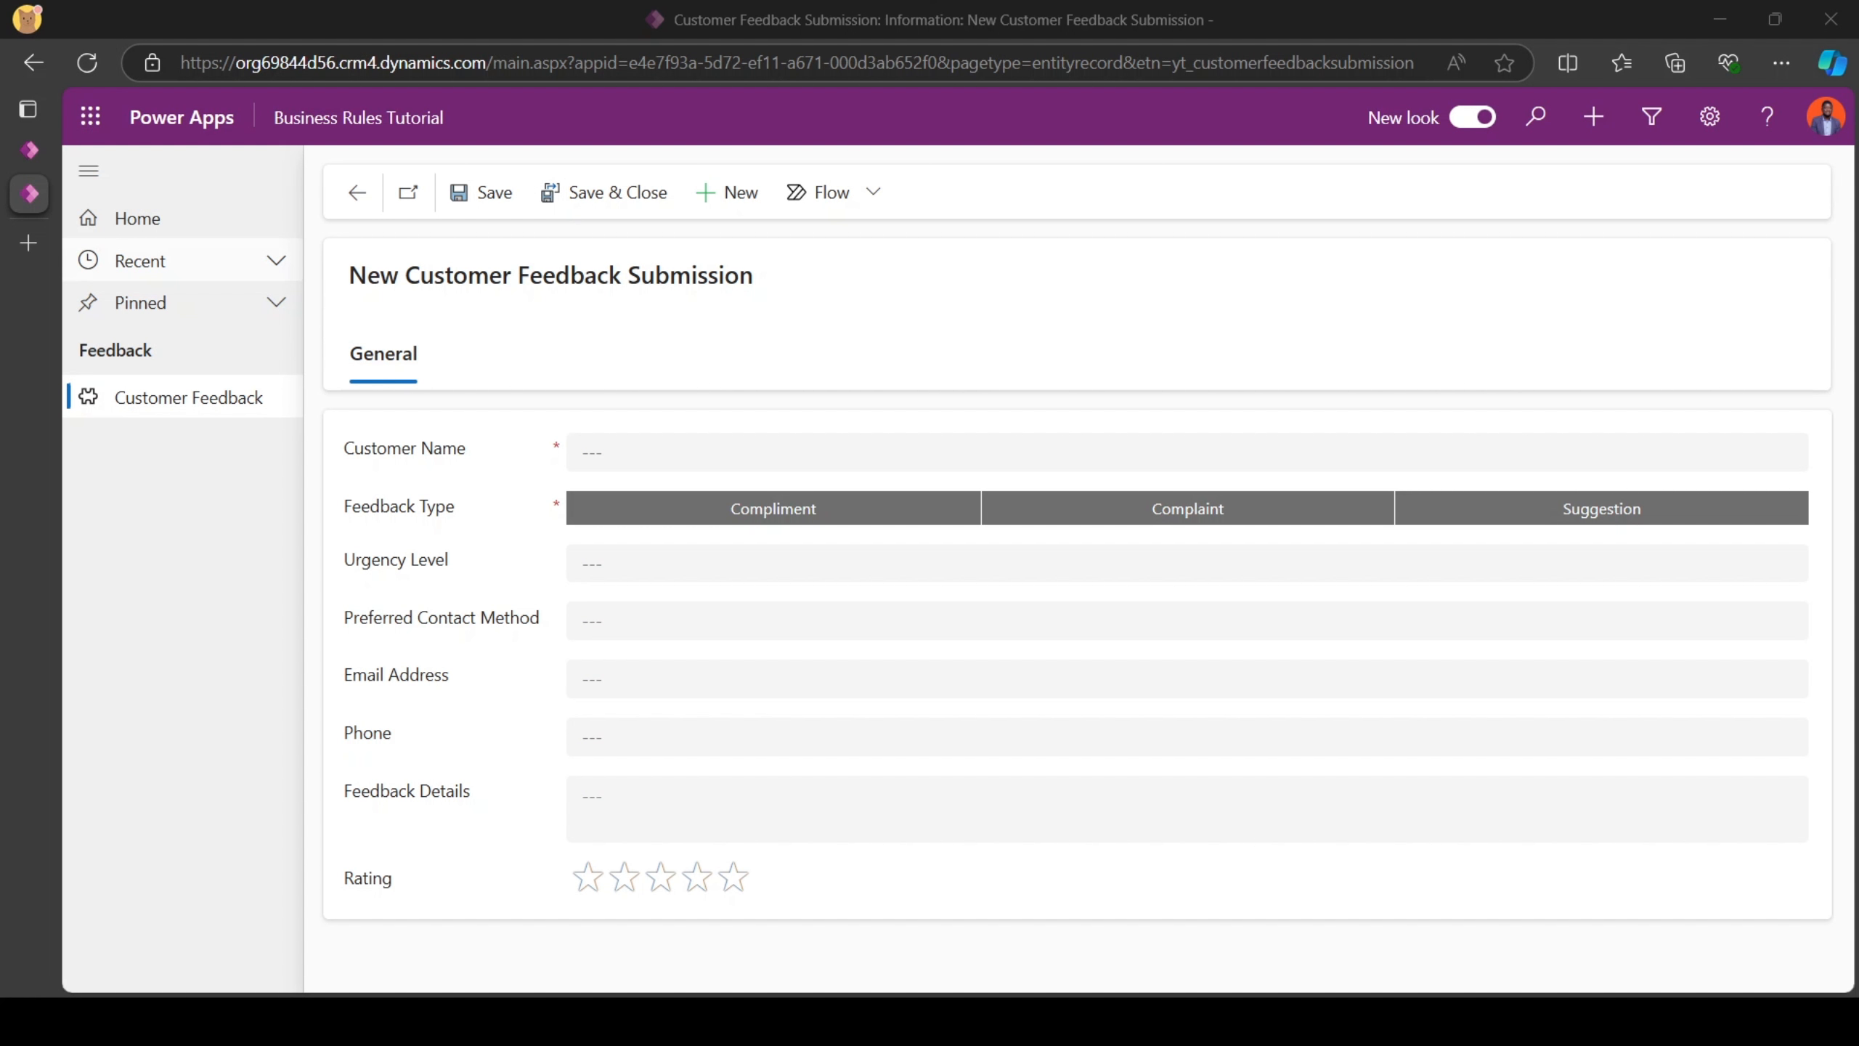
Open the business rules of the Customer Feedback Submission table and create a new business rule.
left_click(29, 150)
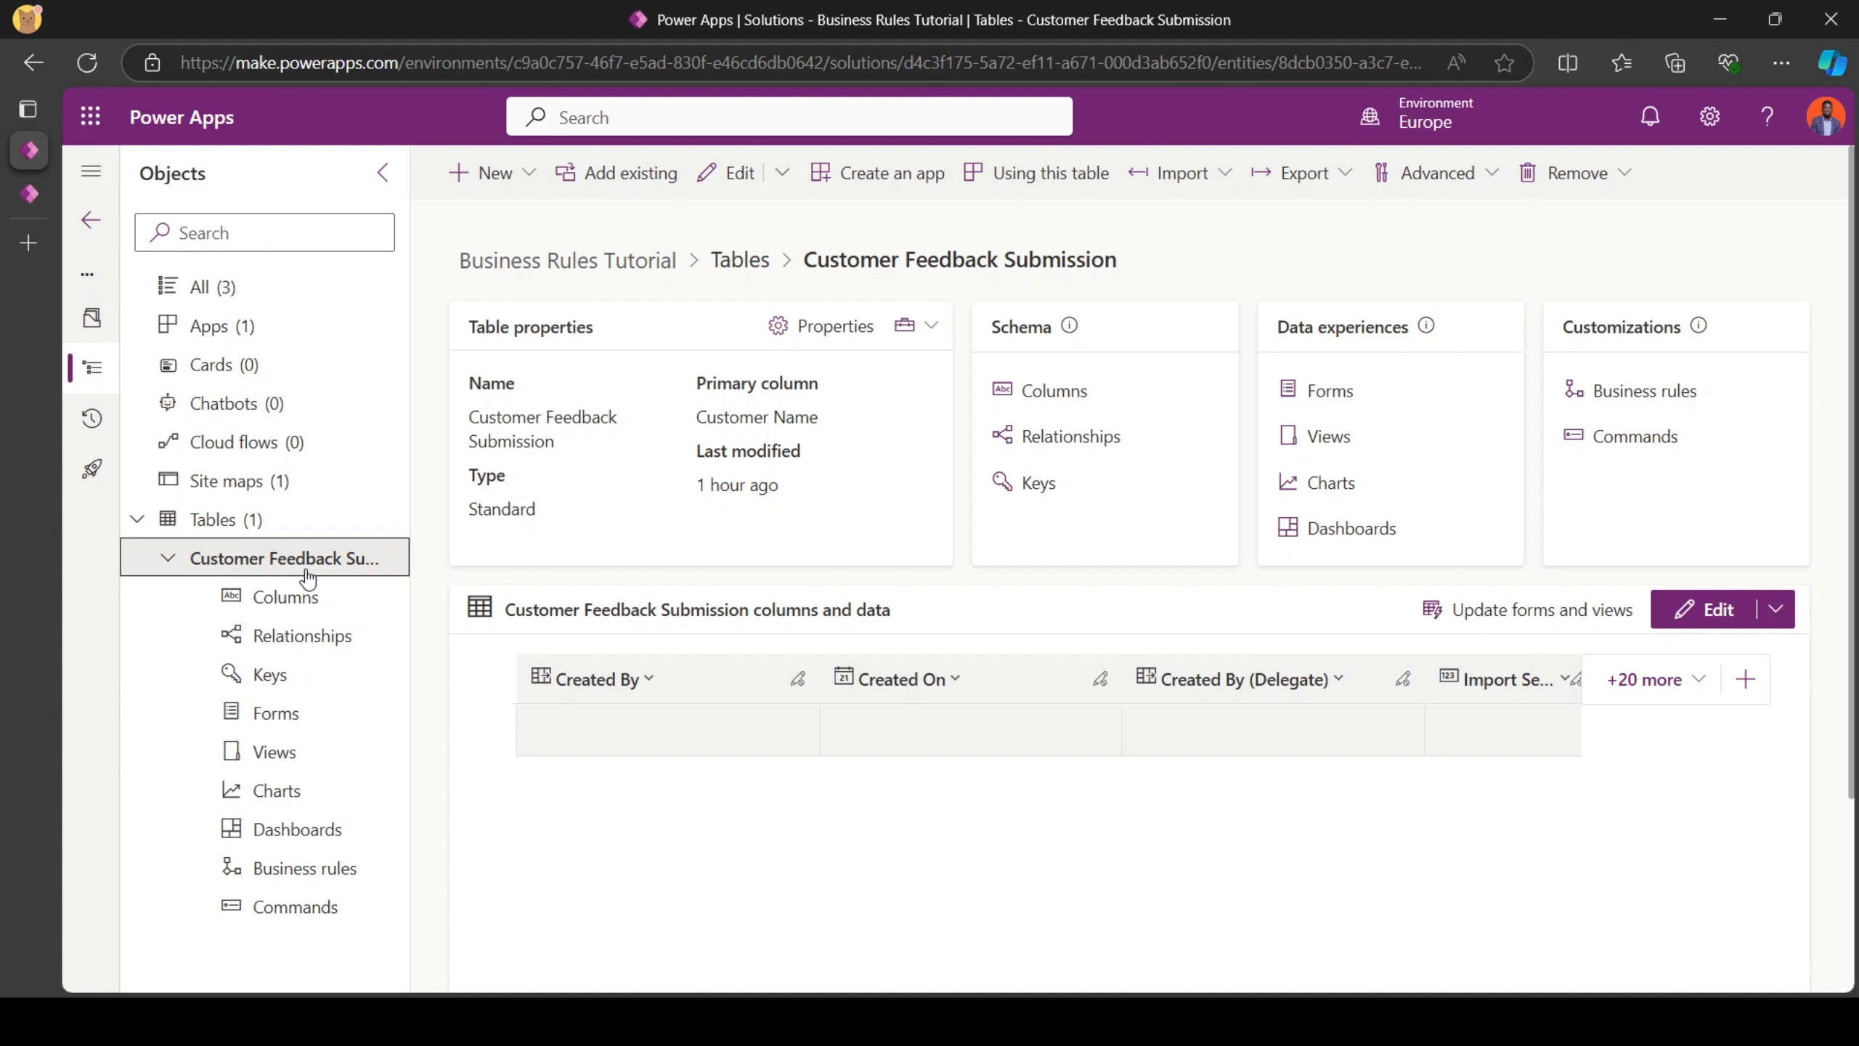
left_click(1650, 395)
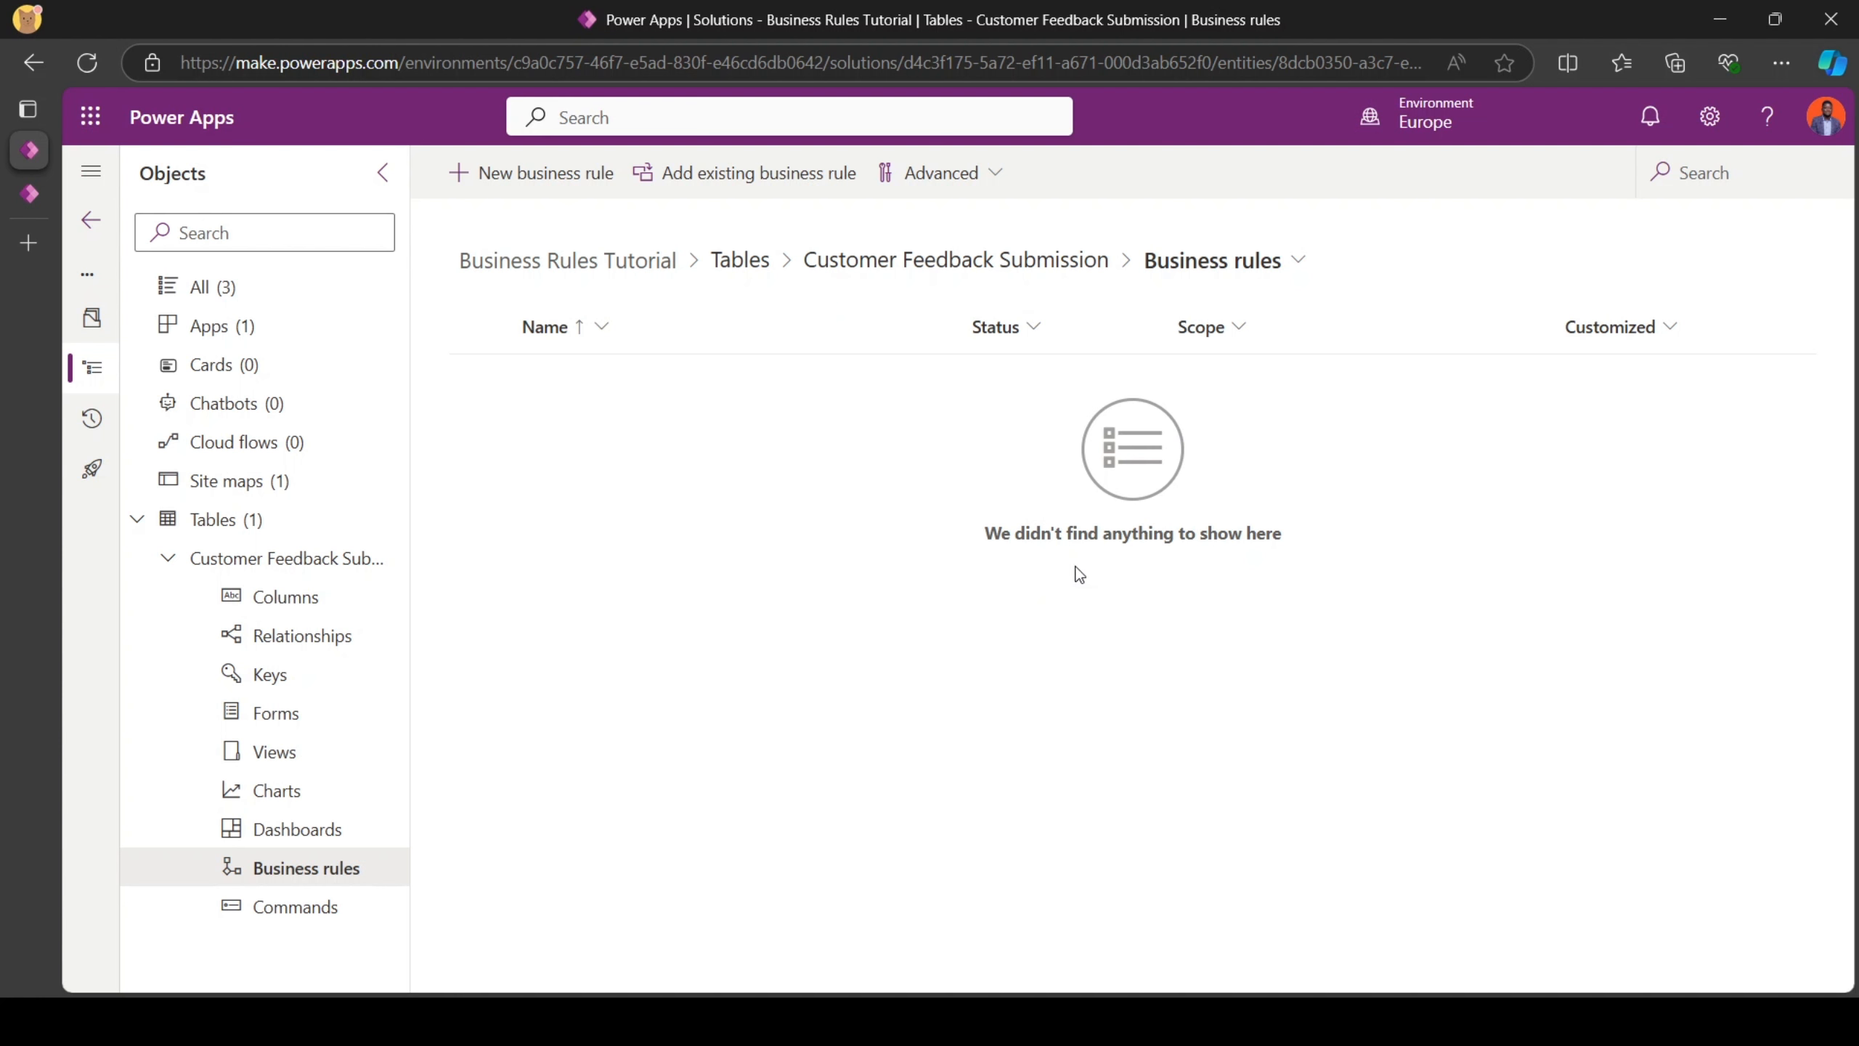
left_click(30, 193)
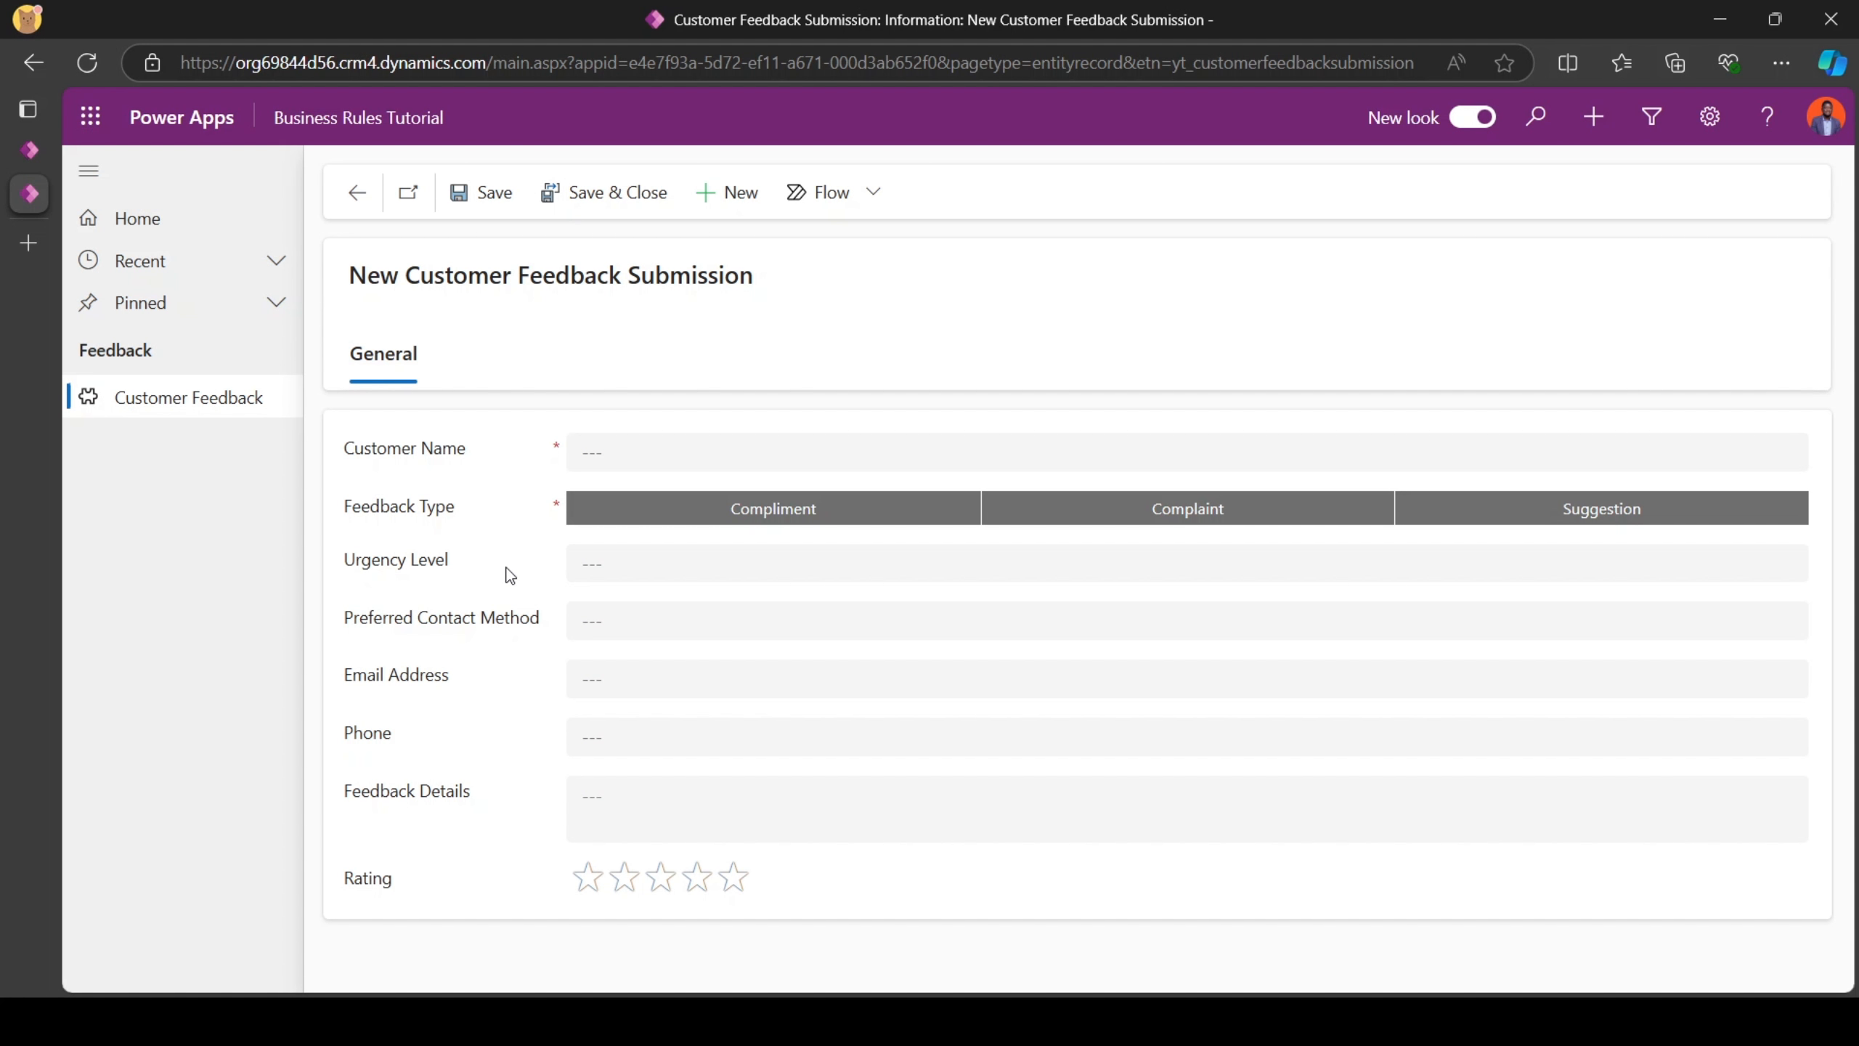
left_click(41, 159)
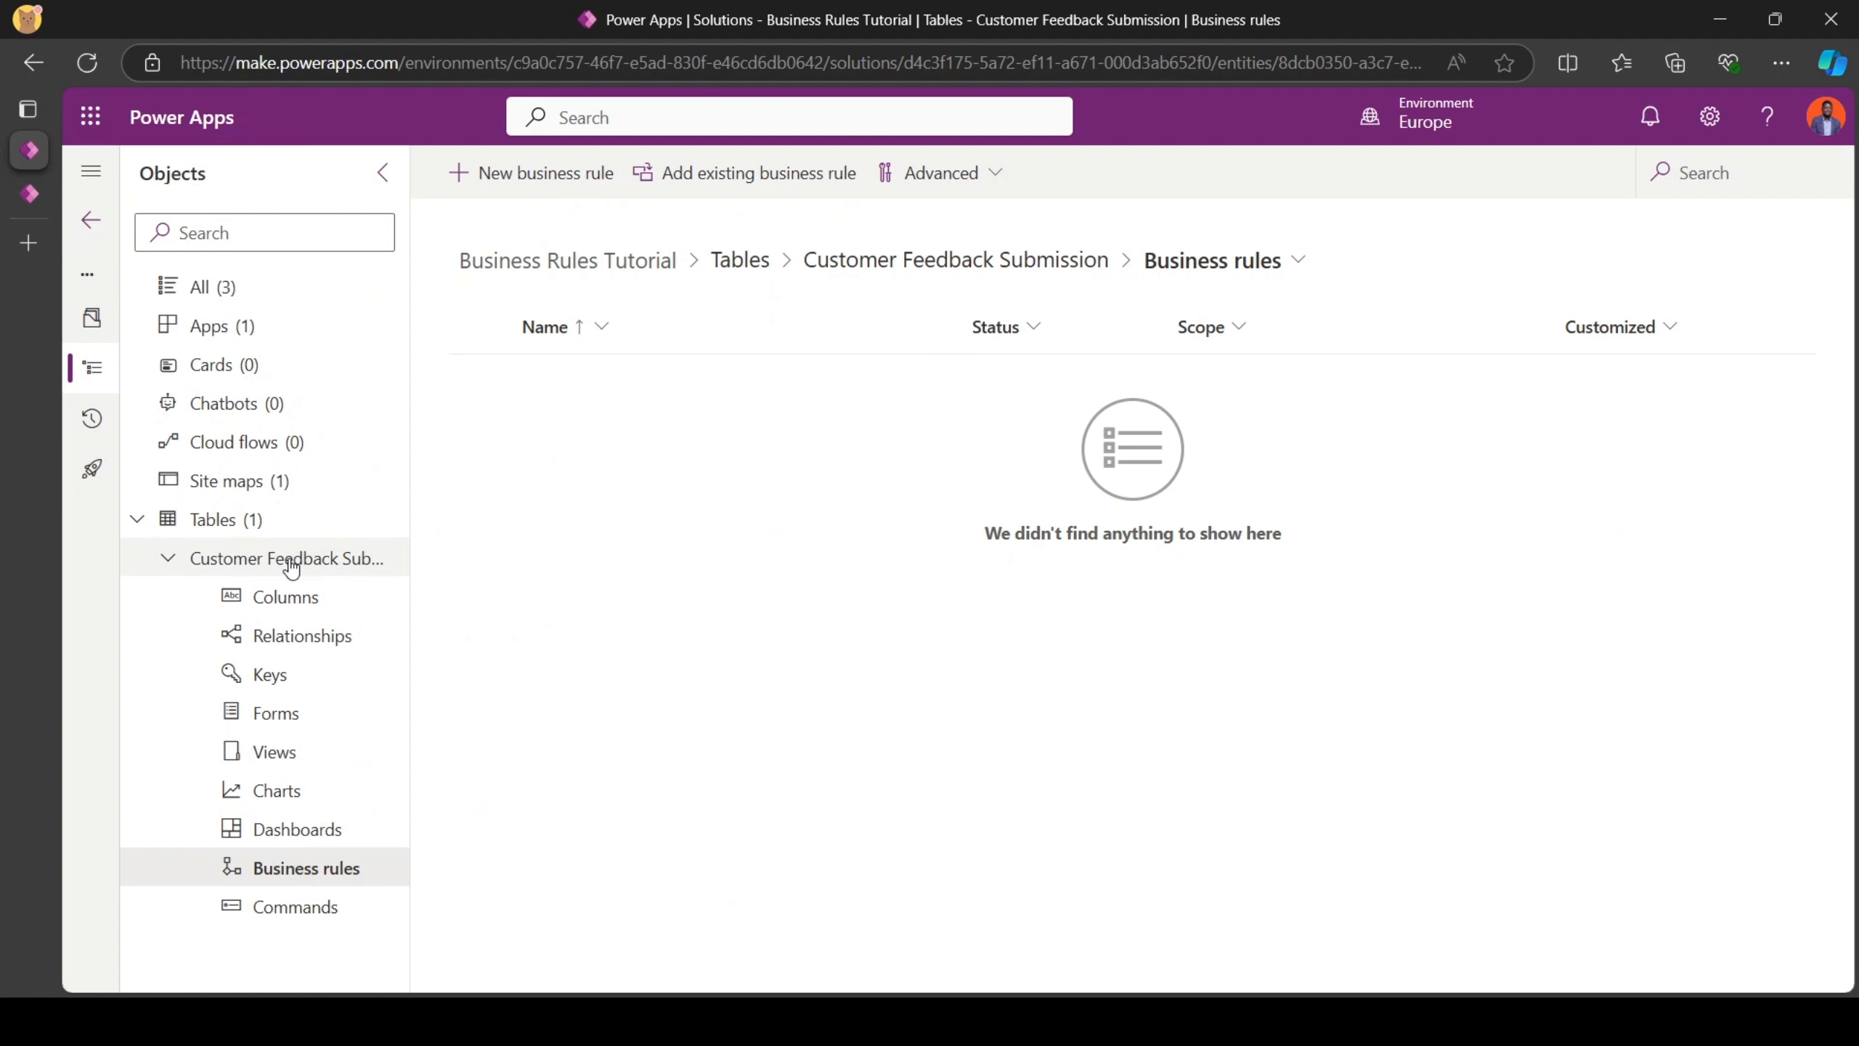
left_click(528, 173)
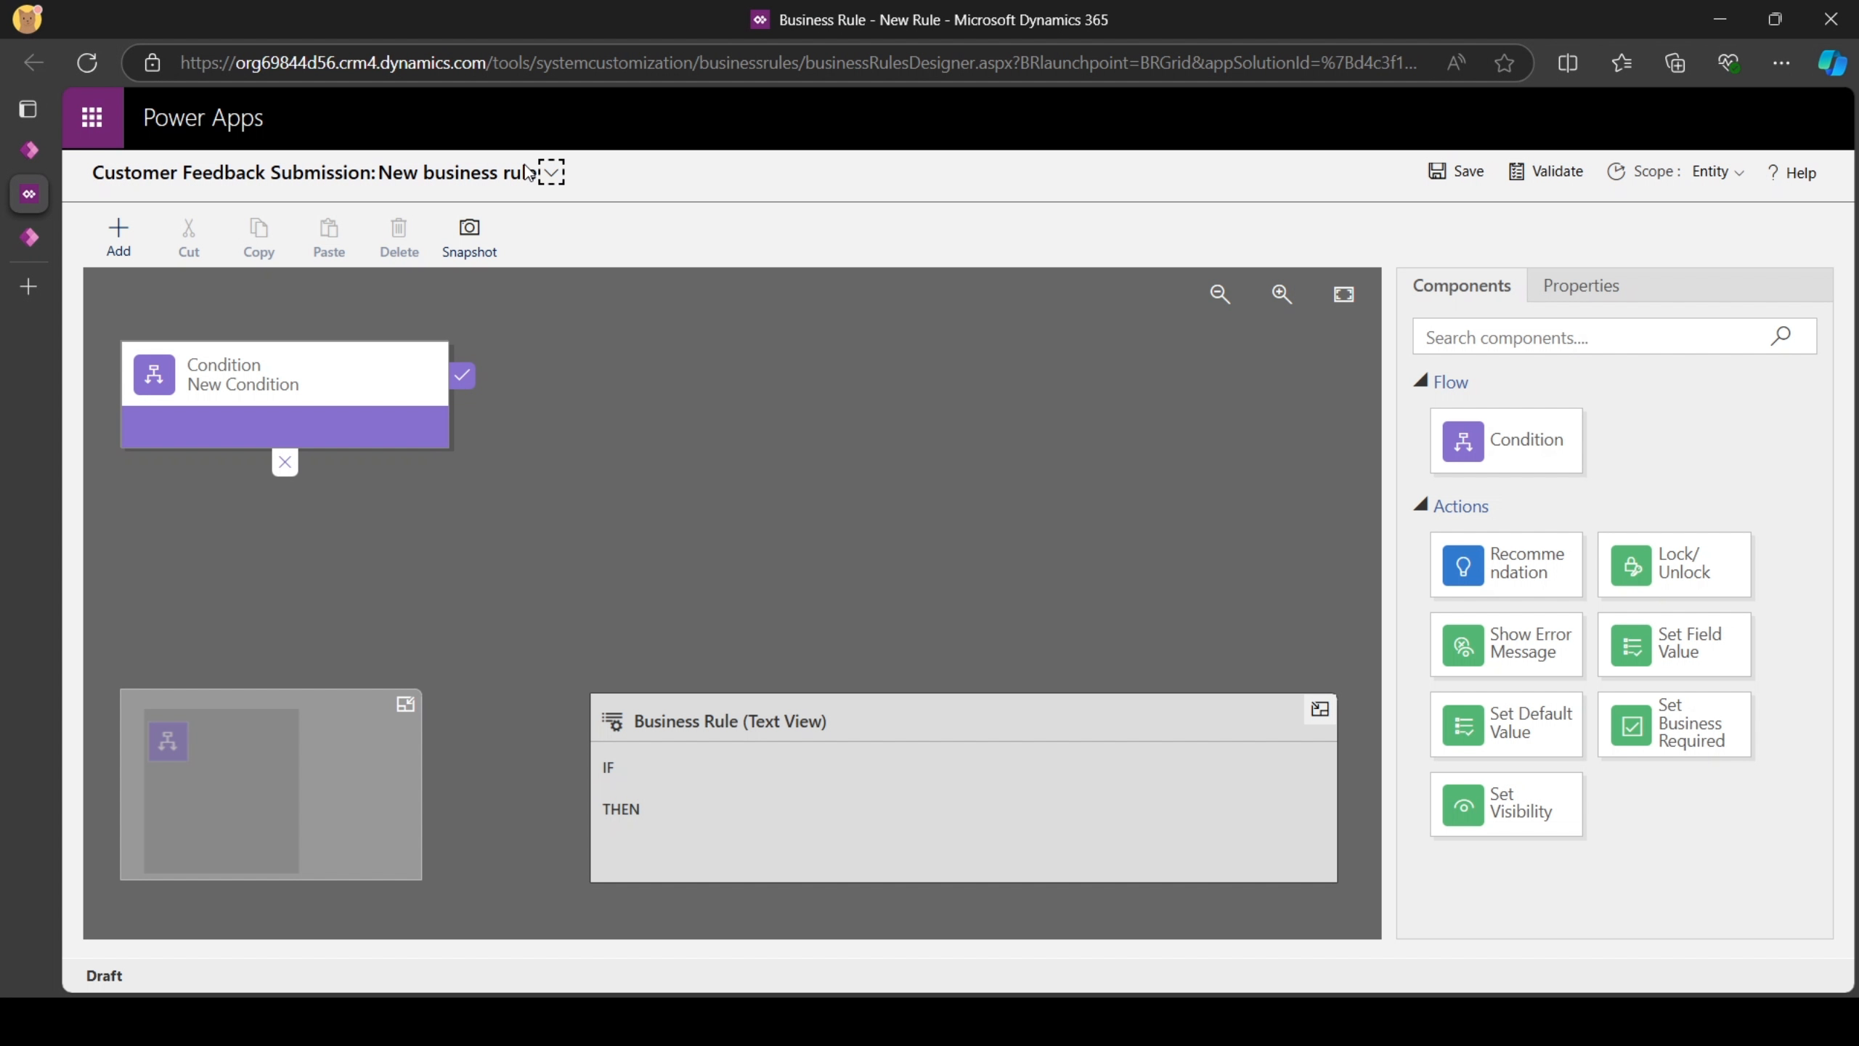
Examine the rule designer's name and description fields, canvas, text view, available components and properties.
left_click(552, 174)
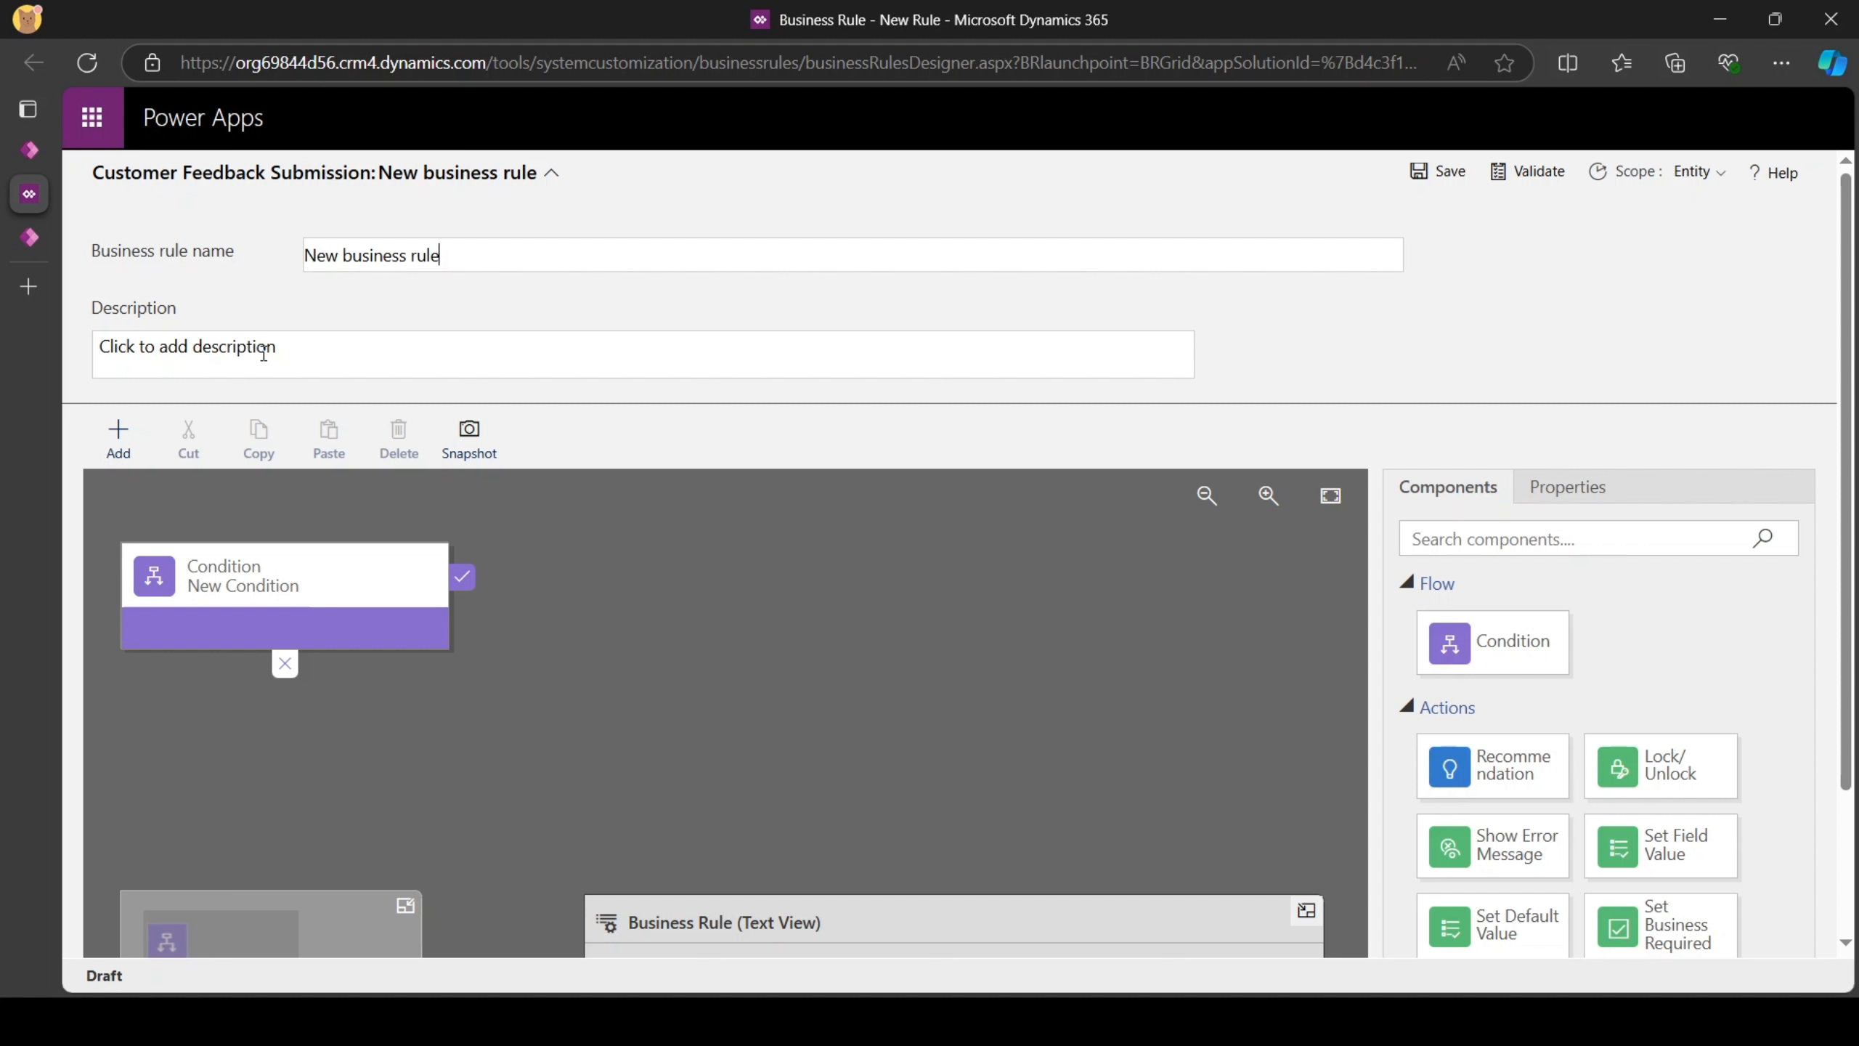
scroll(750, 470, "down", 2)
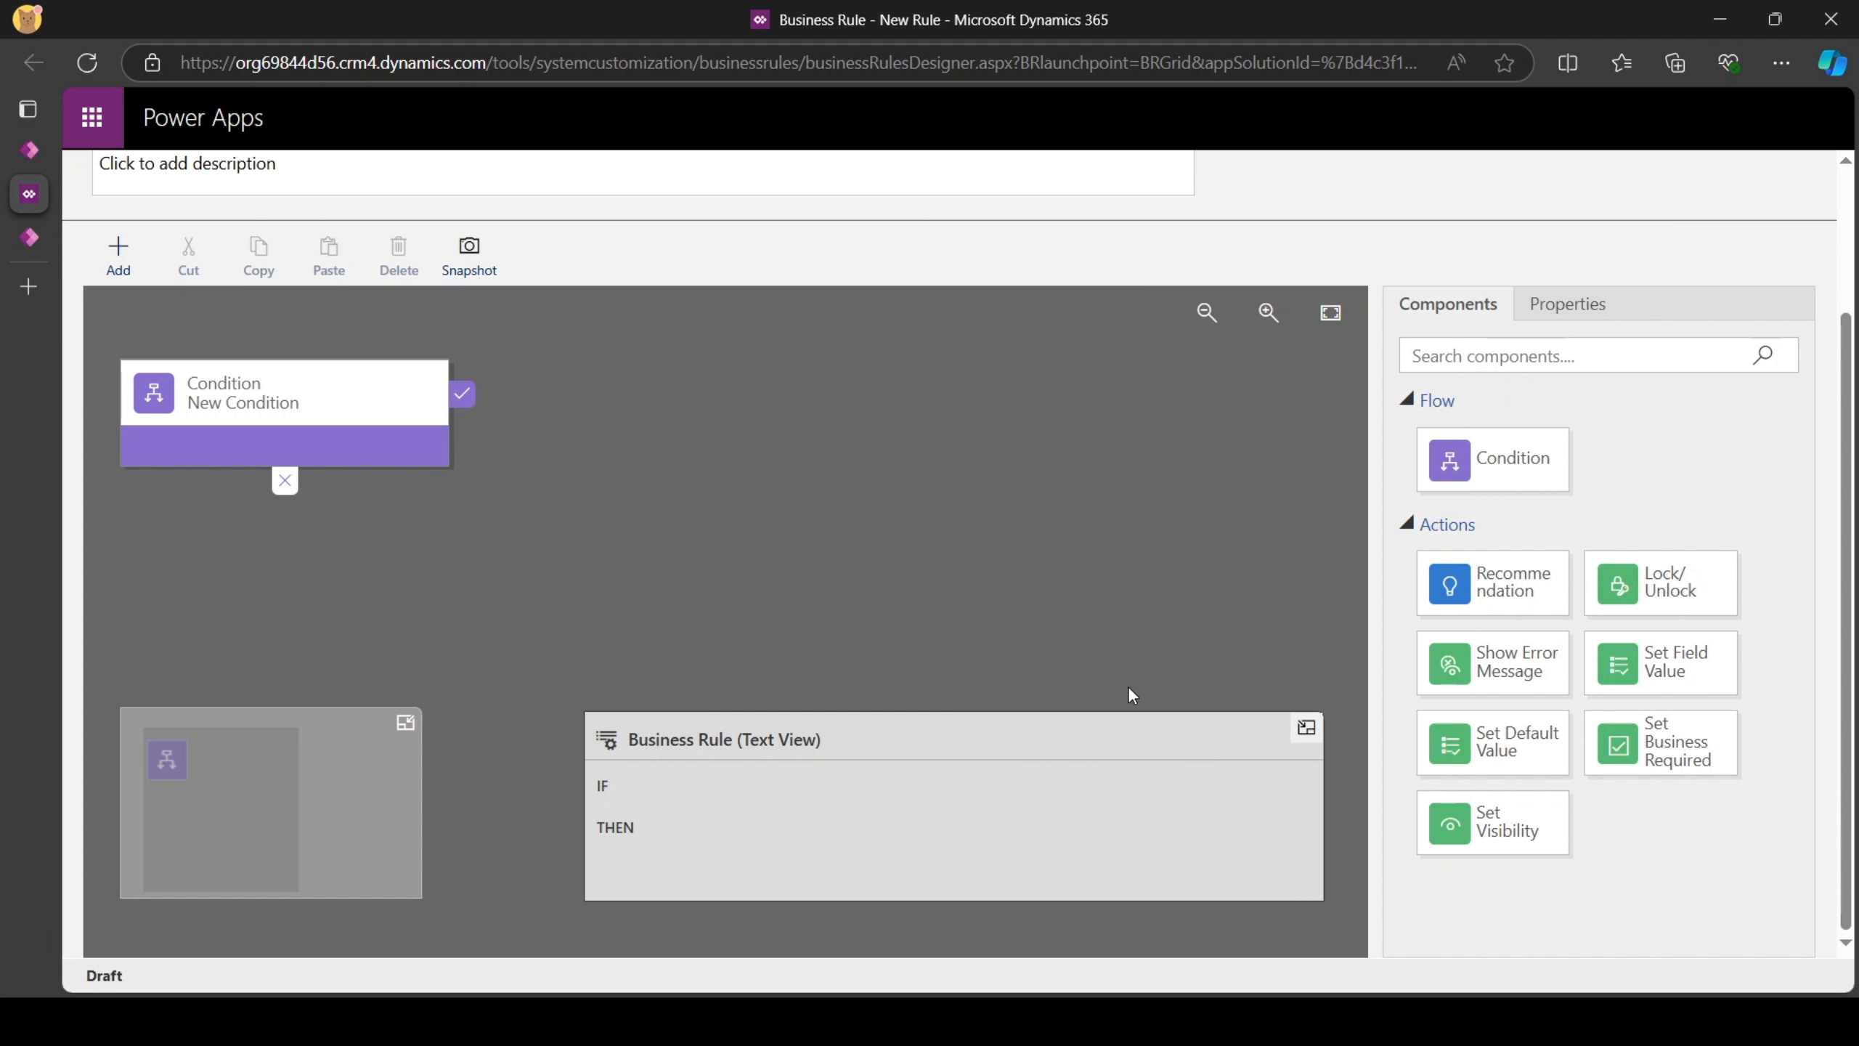
scroll(1130, 681, "up", 2)
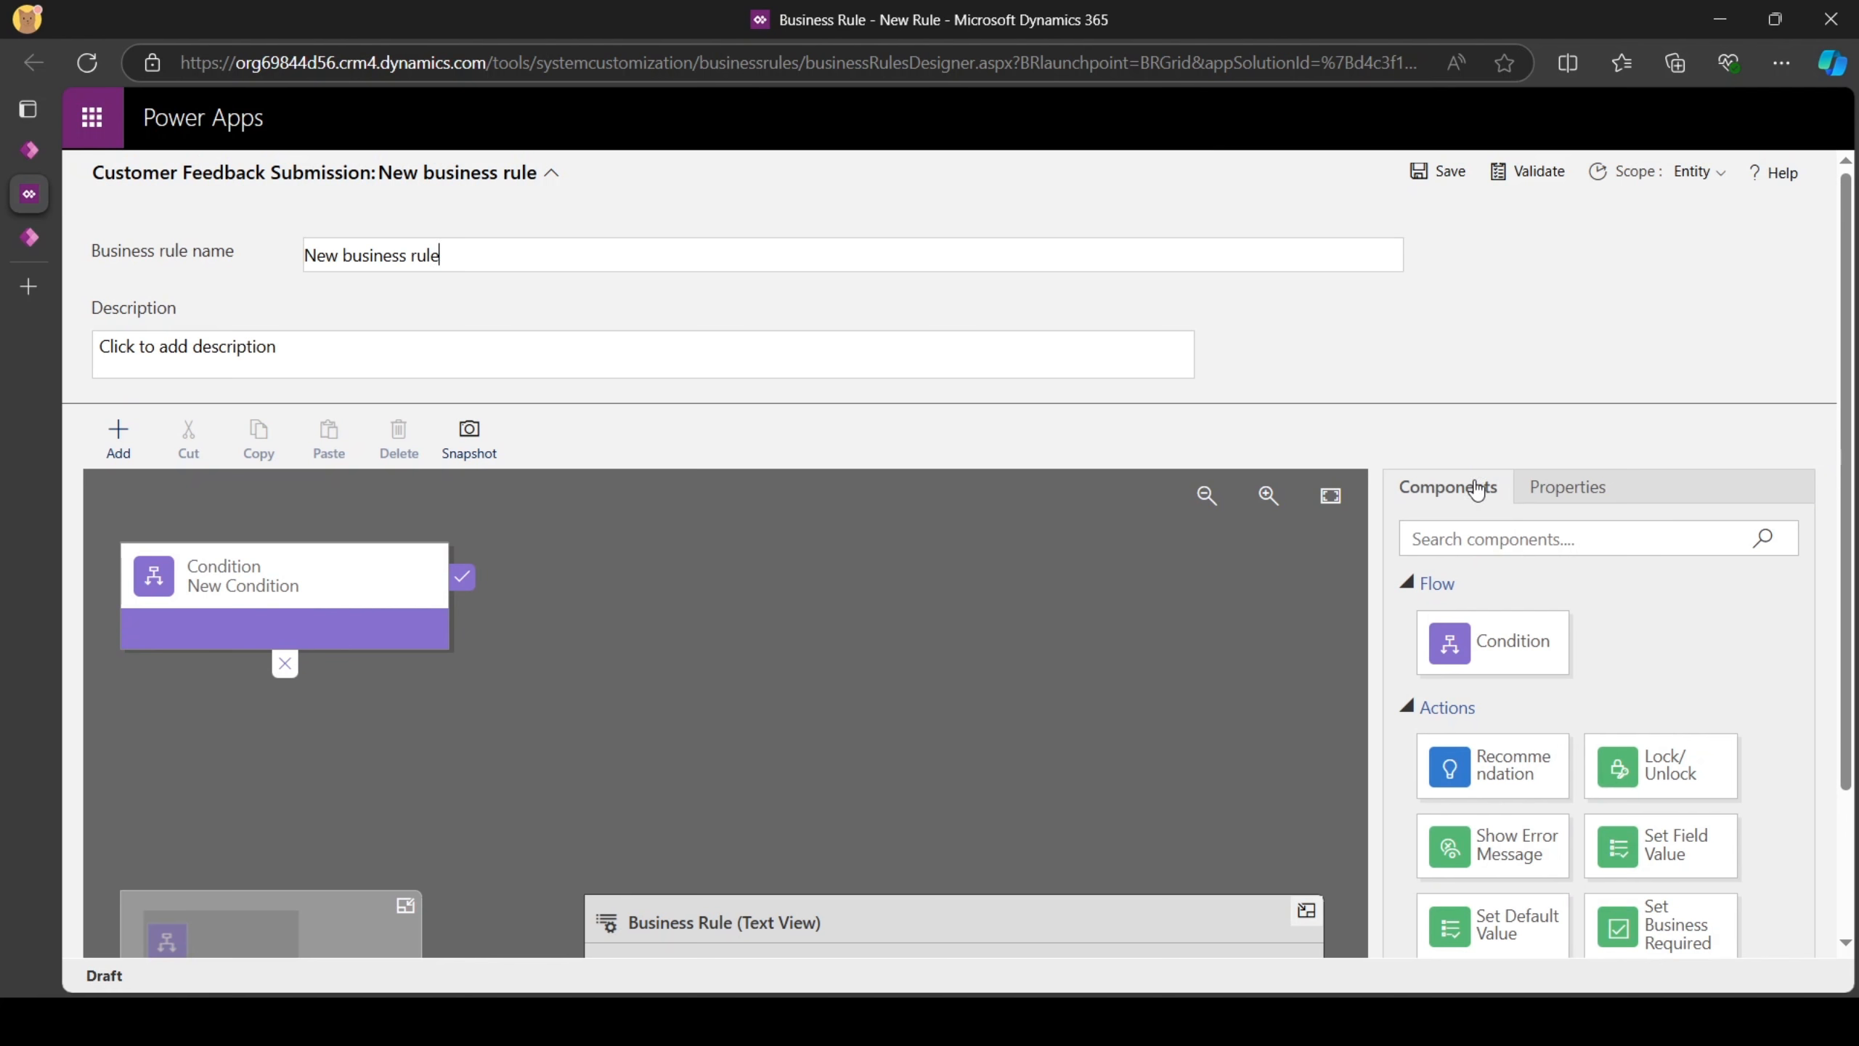
scroll(1500, 718, "down", 2)
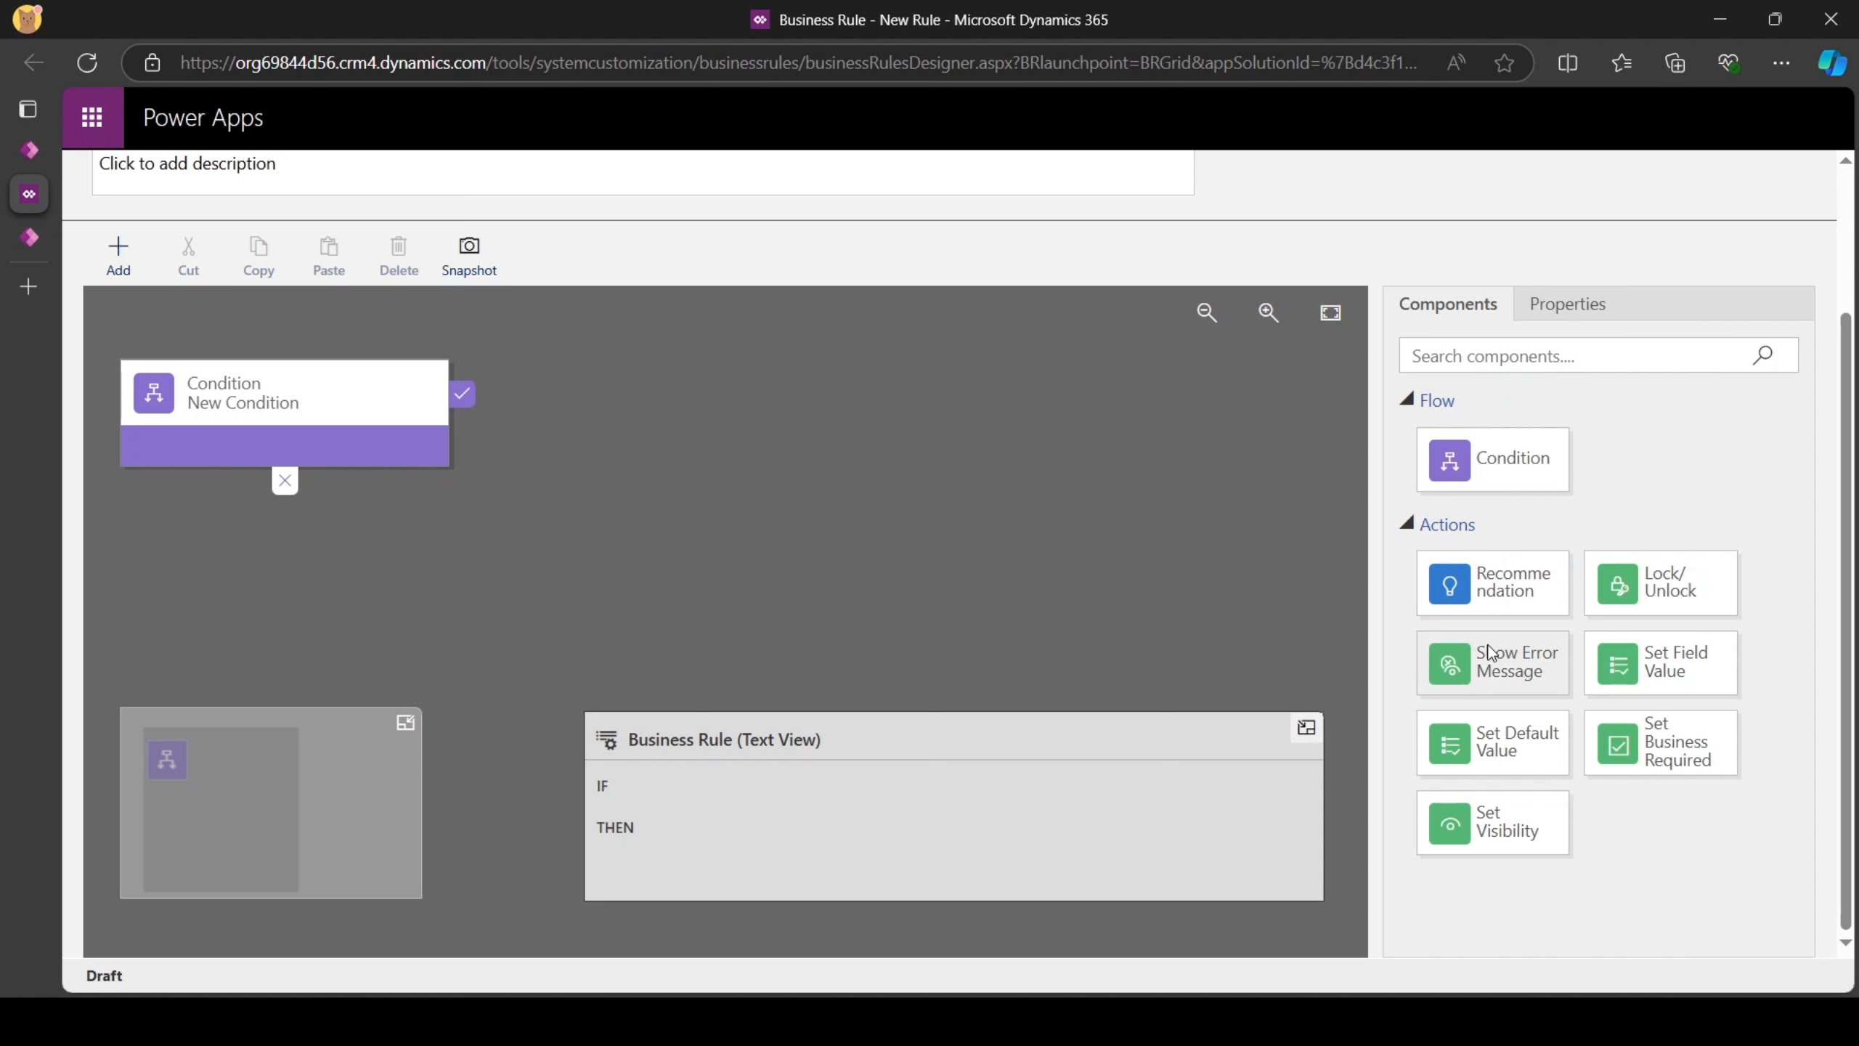
scroll(1029, 546, "up", 3)
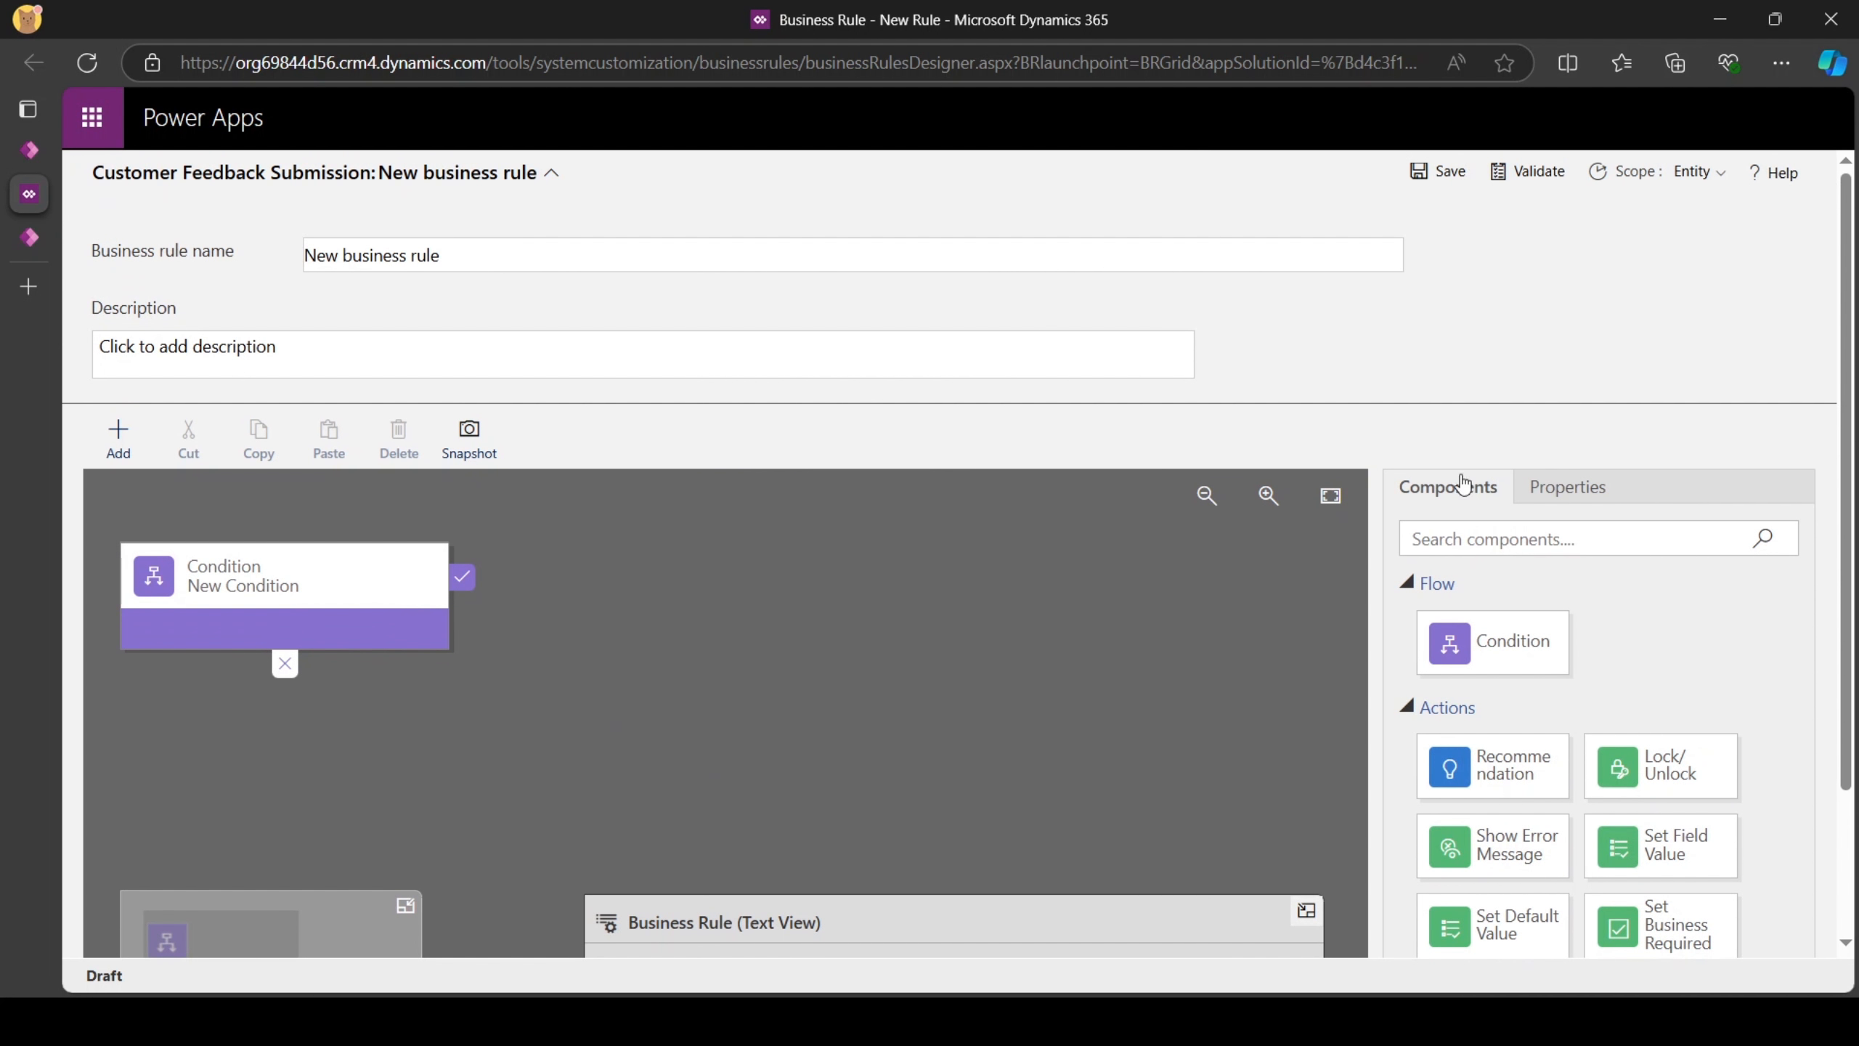
left_click(1565, 486)
scroll(1544, 447, "down", 2)
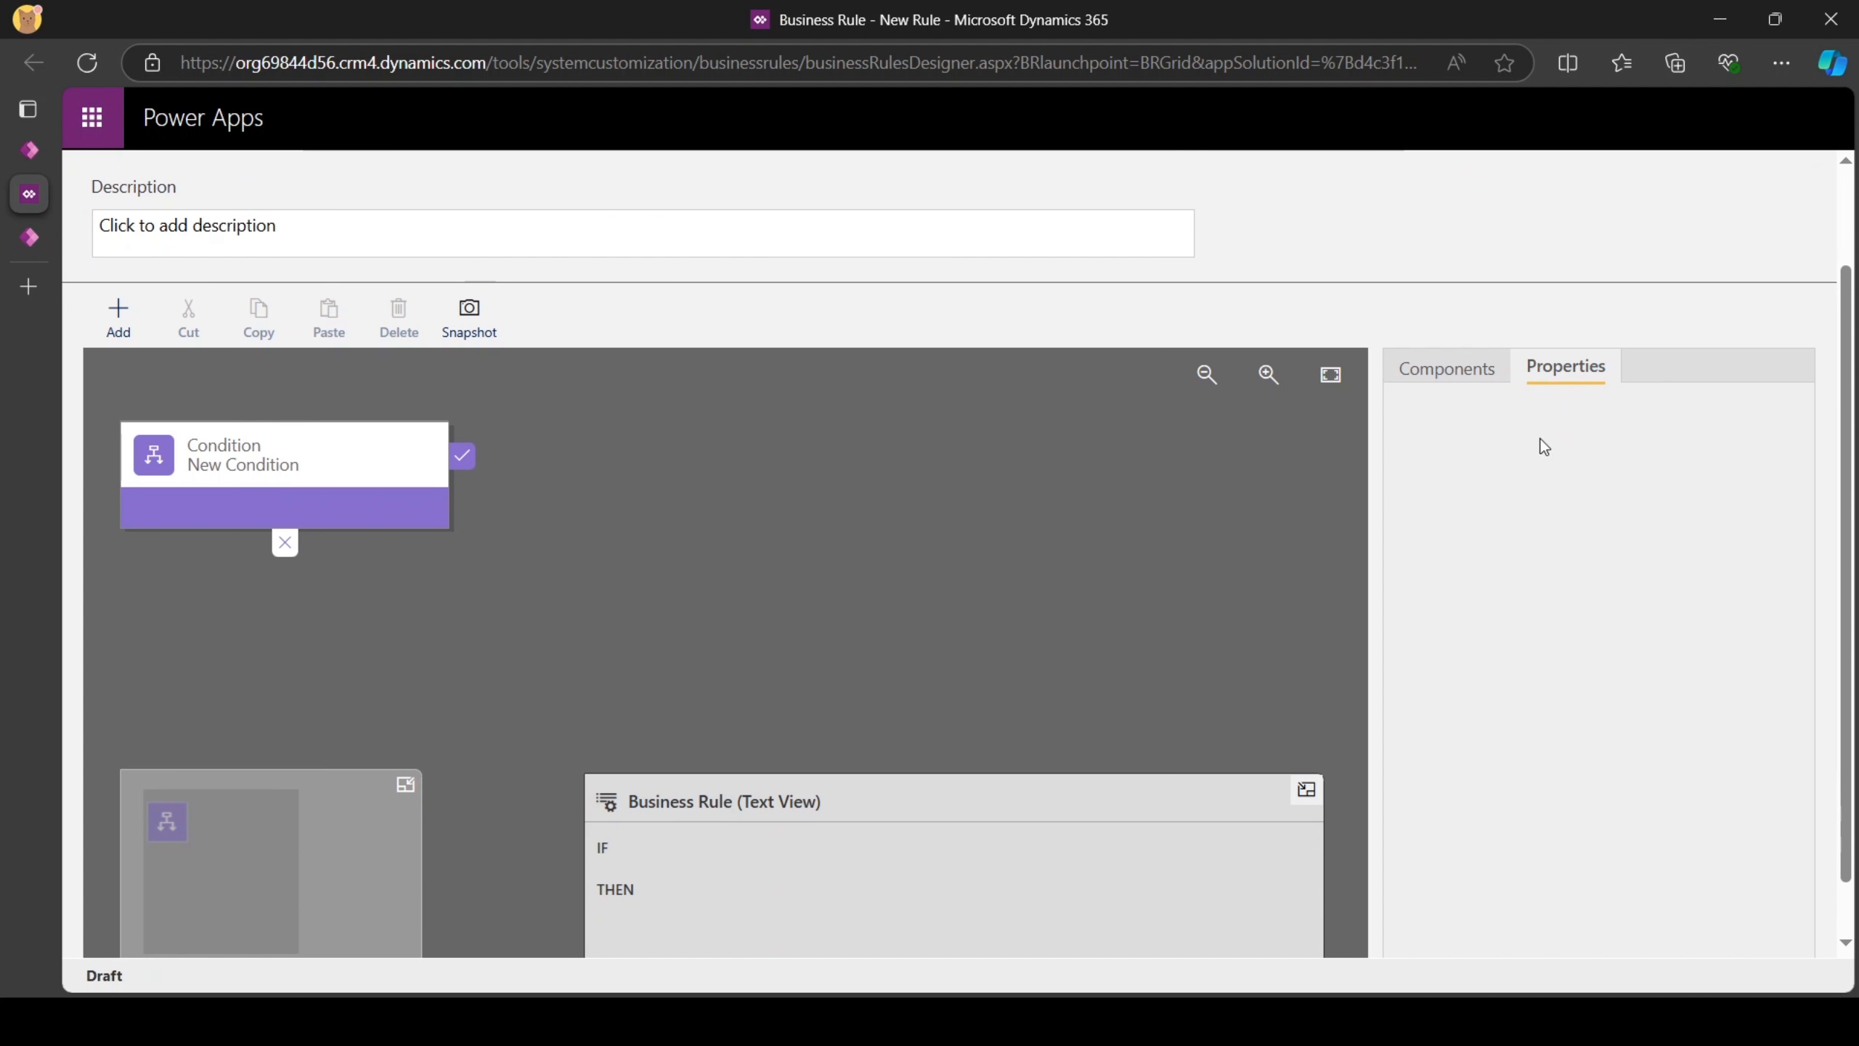
left_click(1447, 370)
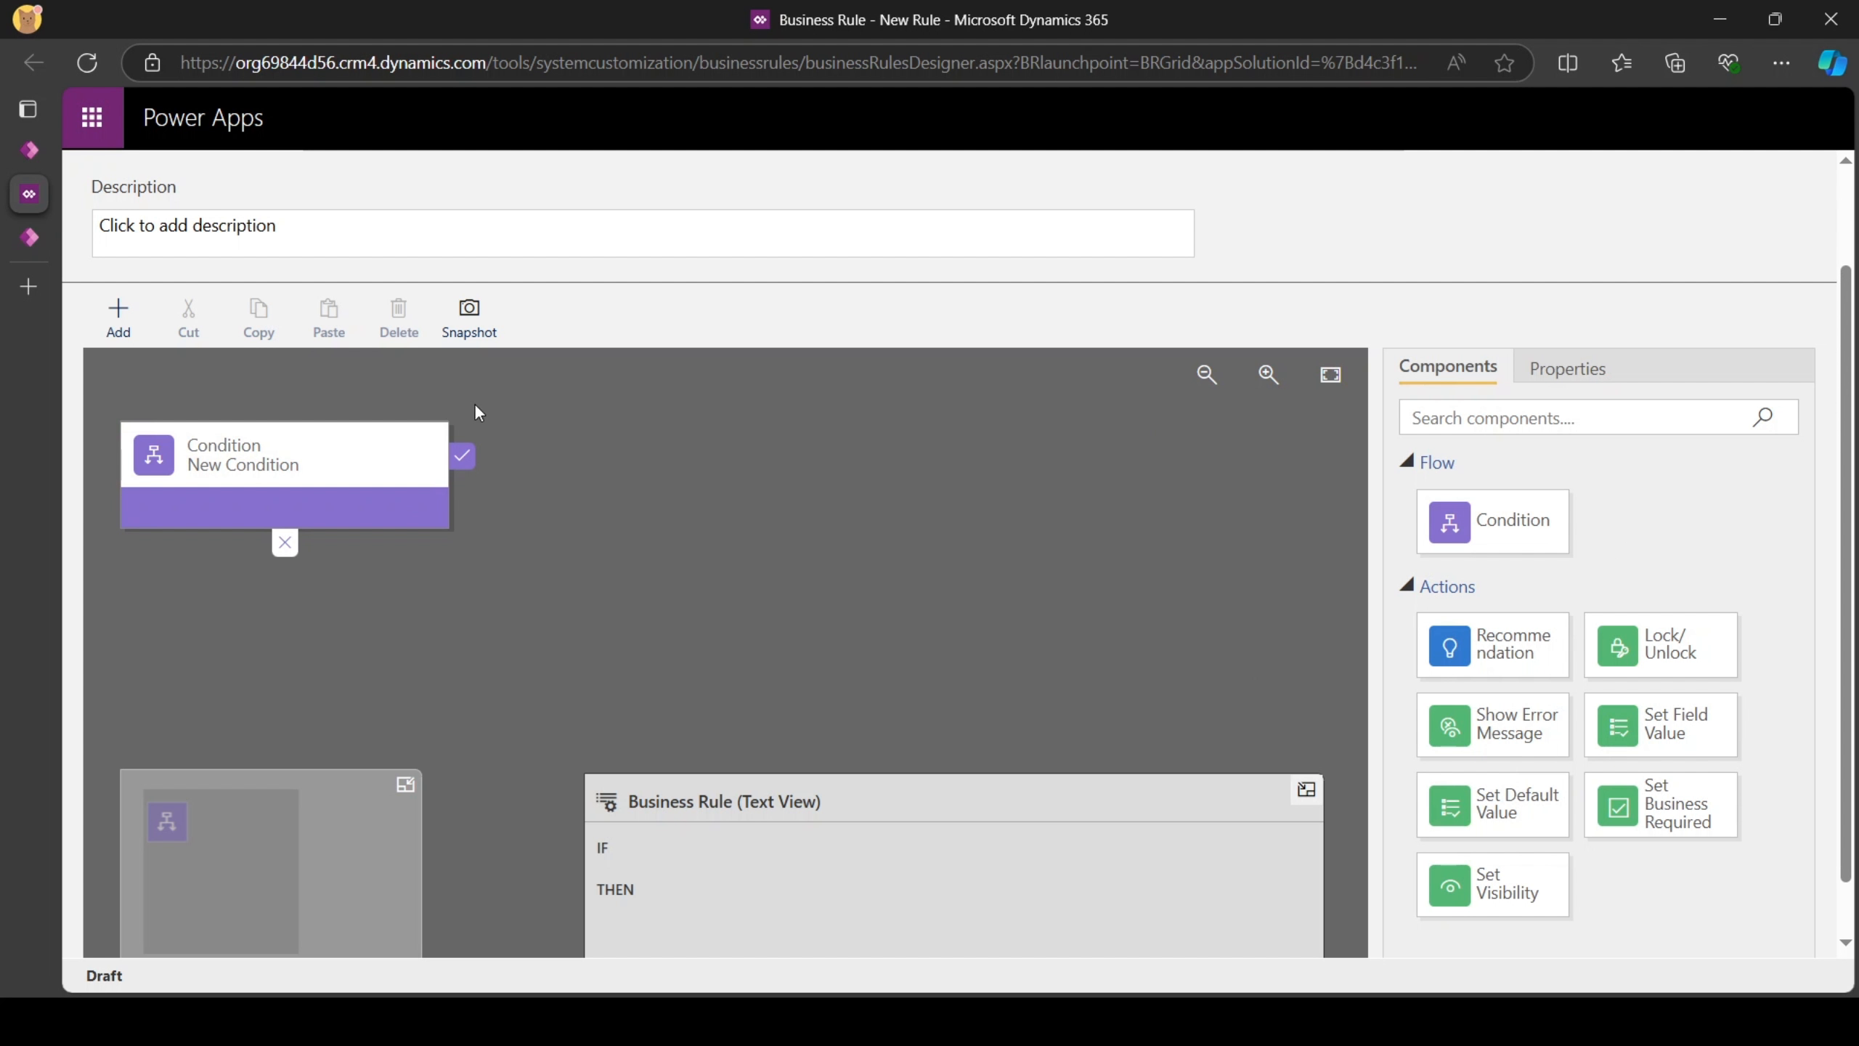
scroll(302, 479, "up", 2)
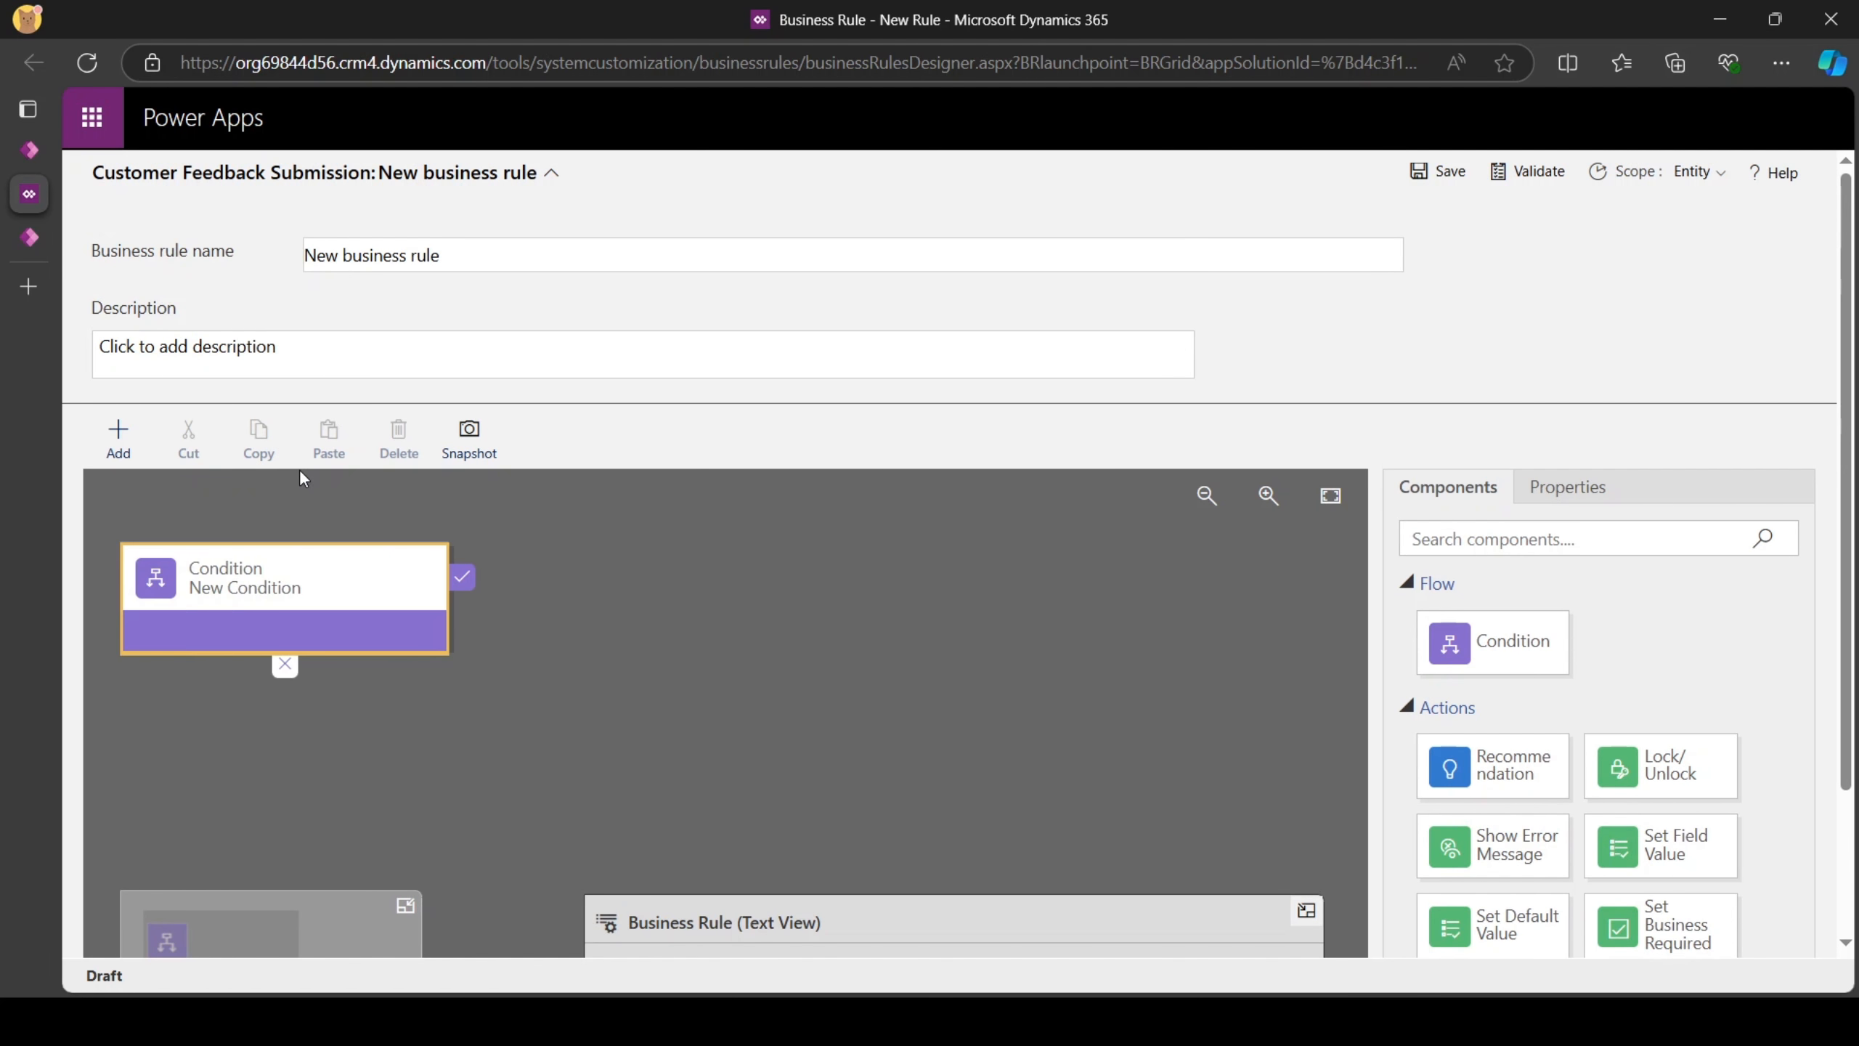
Set the condition's first rule to Feedback Type Equals the value Compliment, checking the feedback form for the field and its options.
left_click(270, 582)
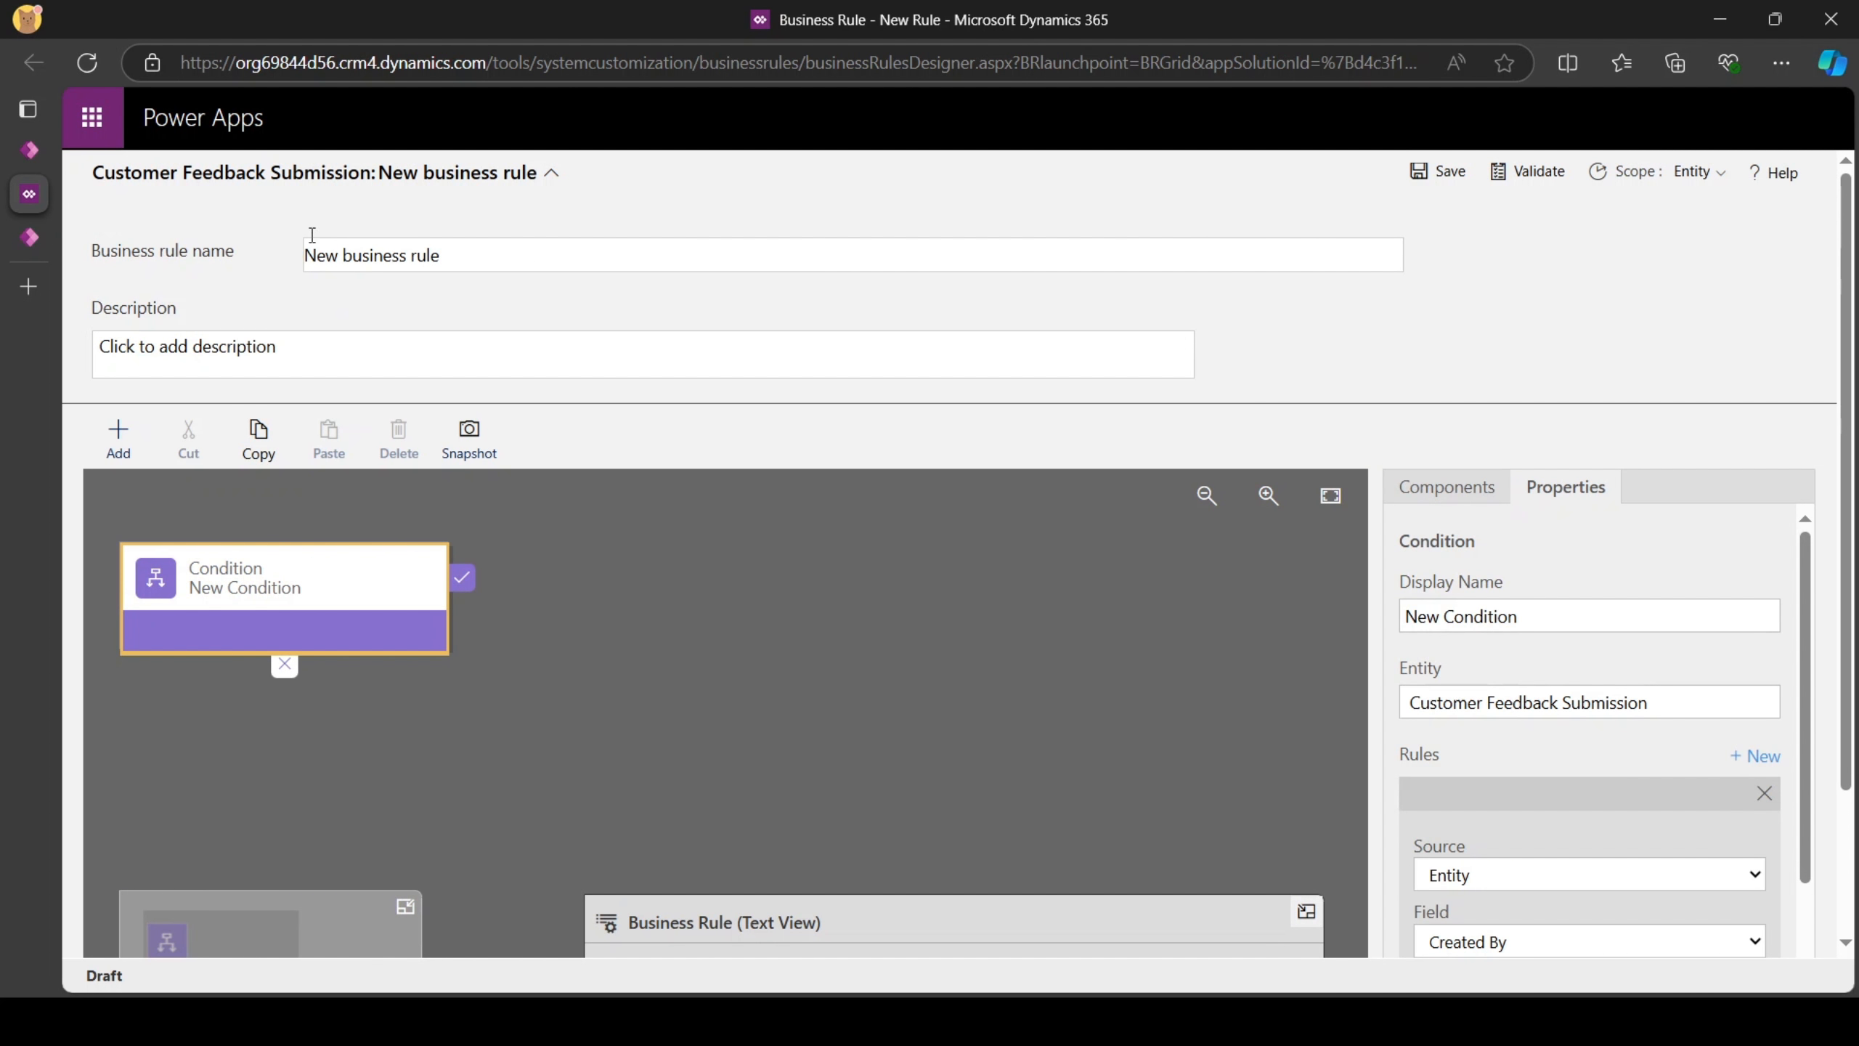
left_click(29, 236)
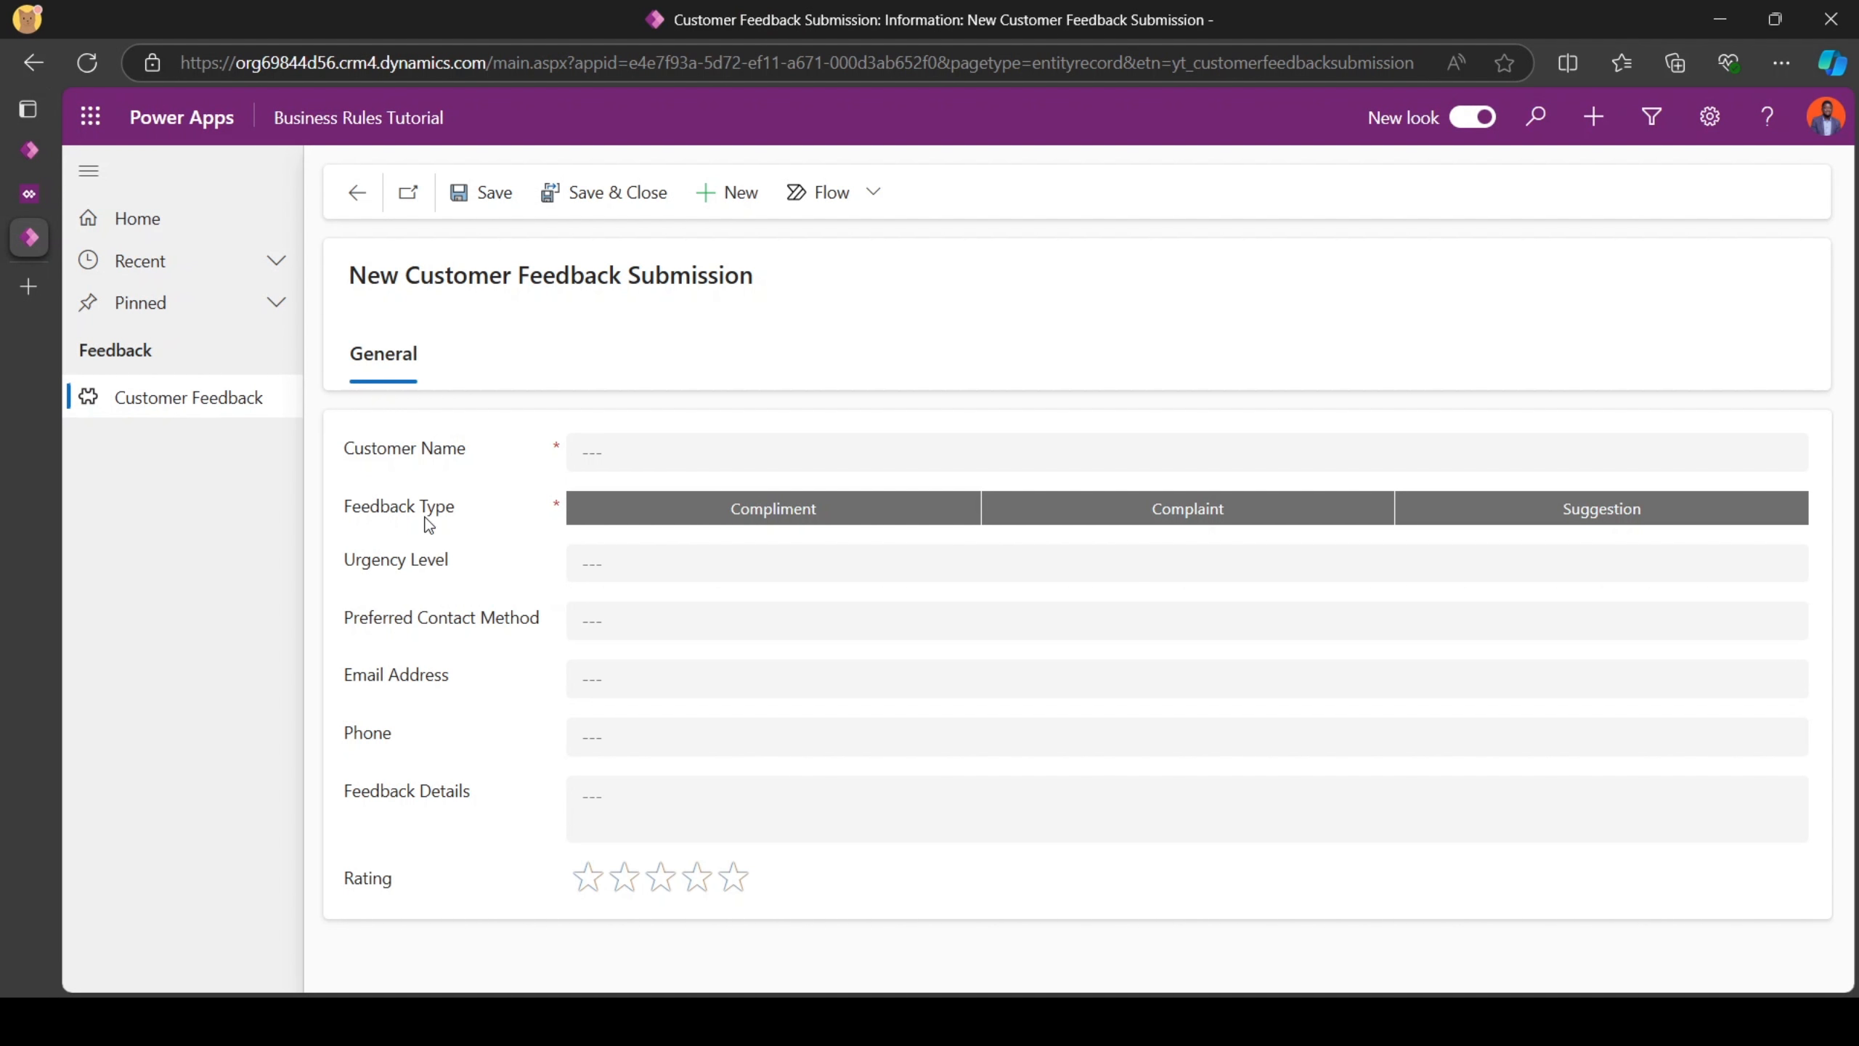
left_click(32, 193)
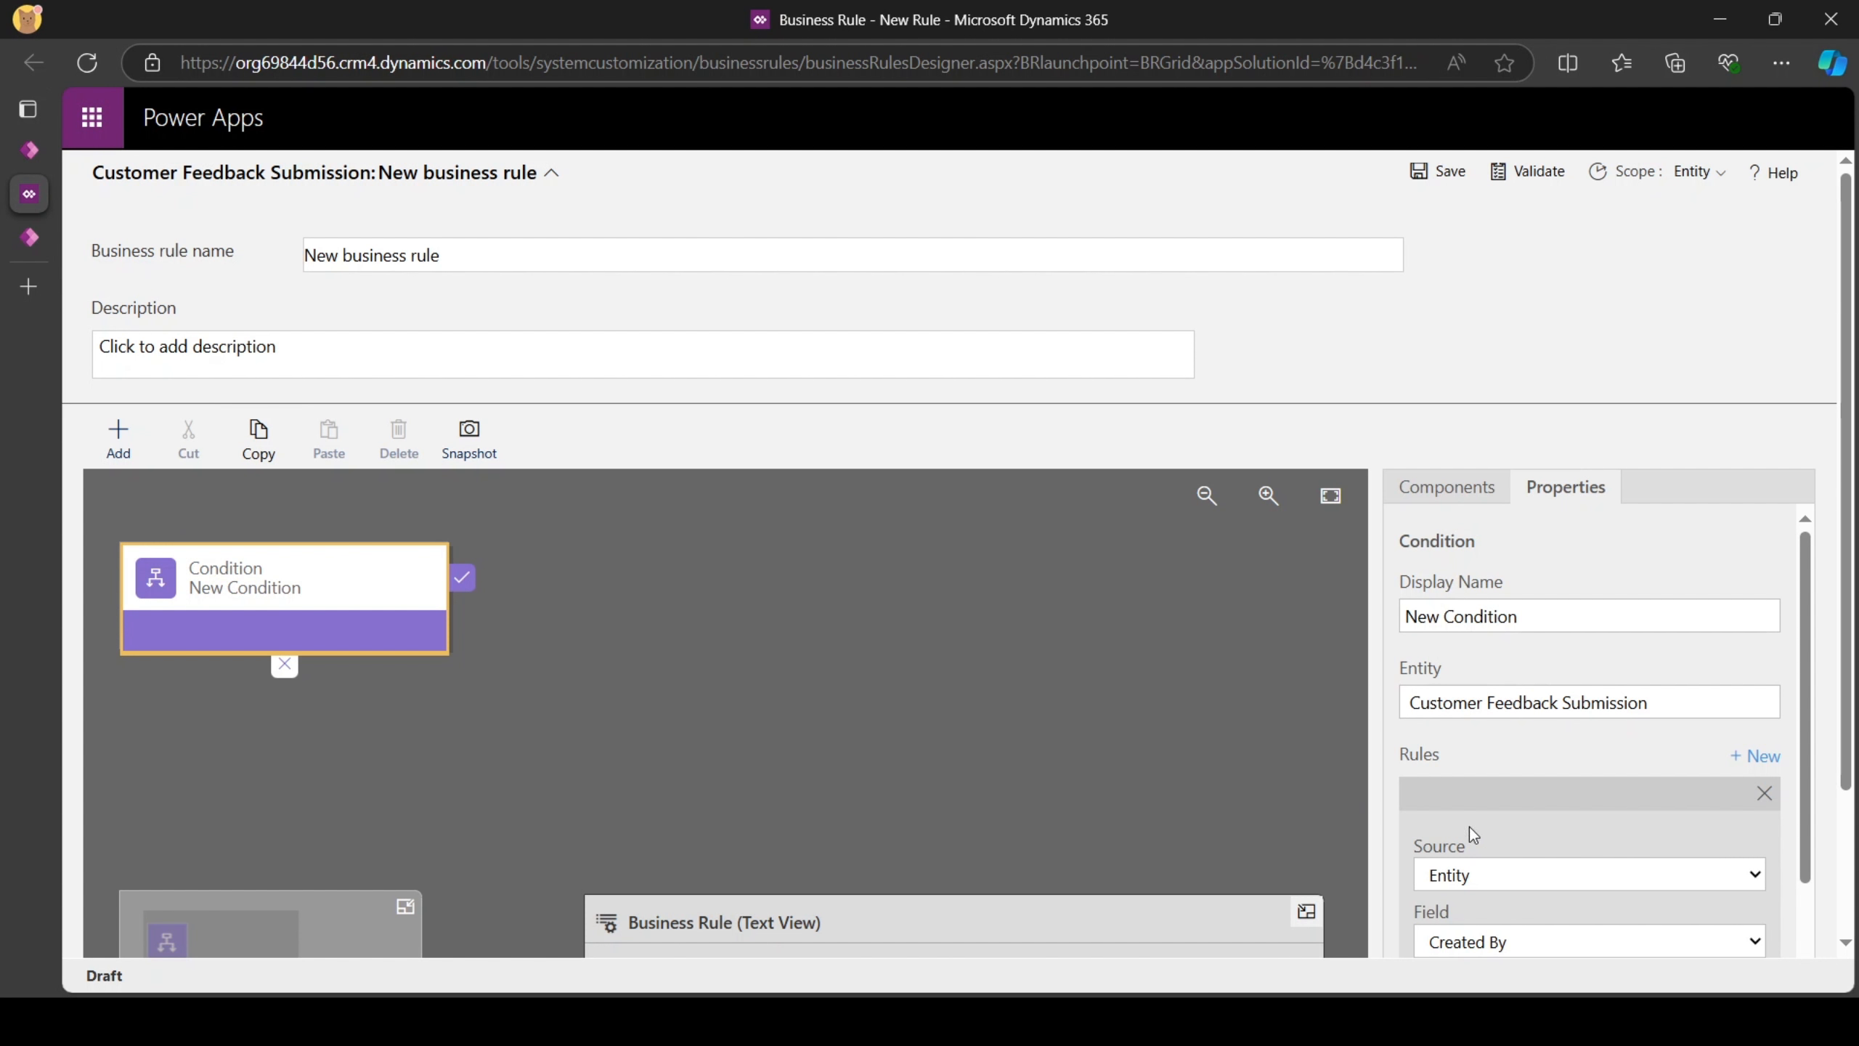
scroll(1507, 805, "down", 3)
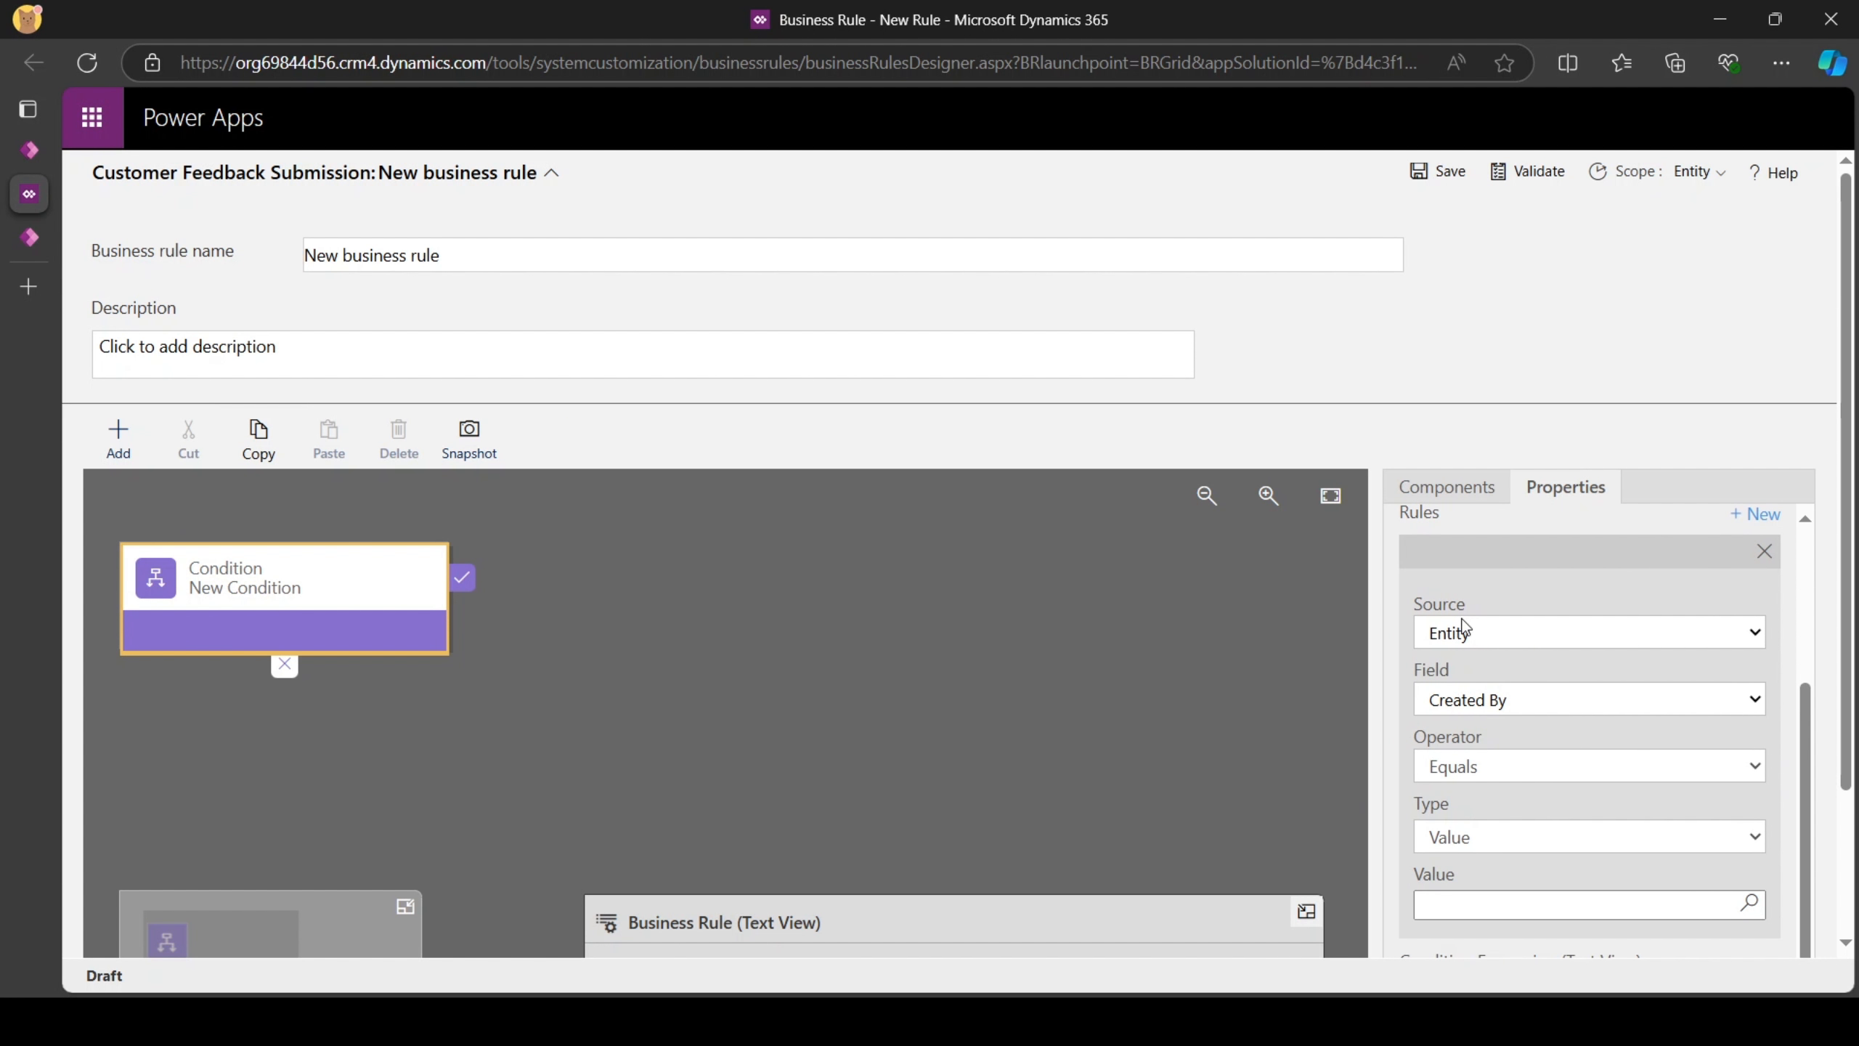
left_click(1488, 707)
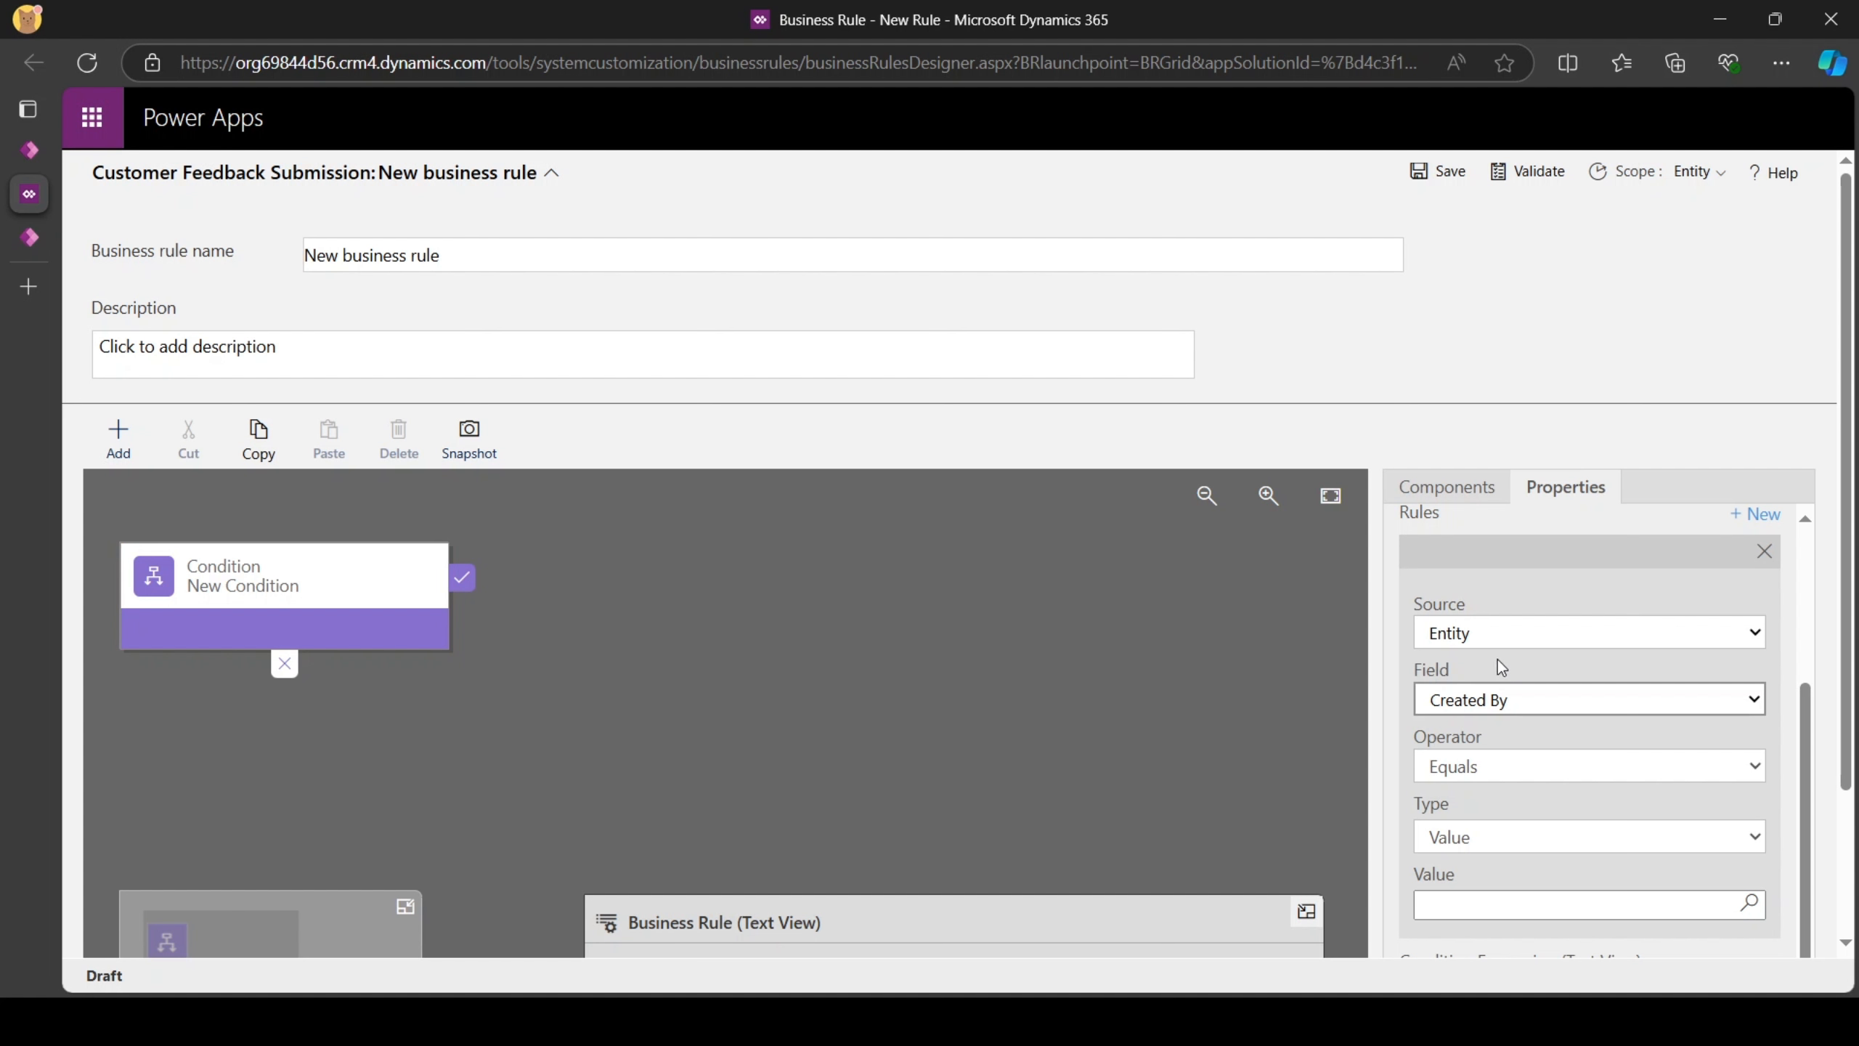
left_click(1478, 334)
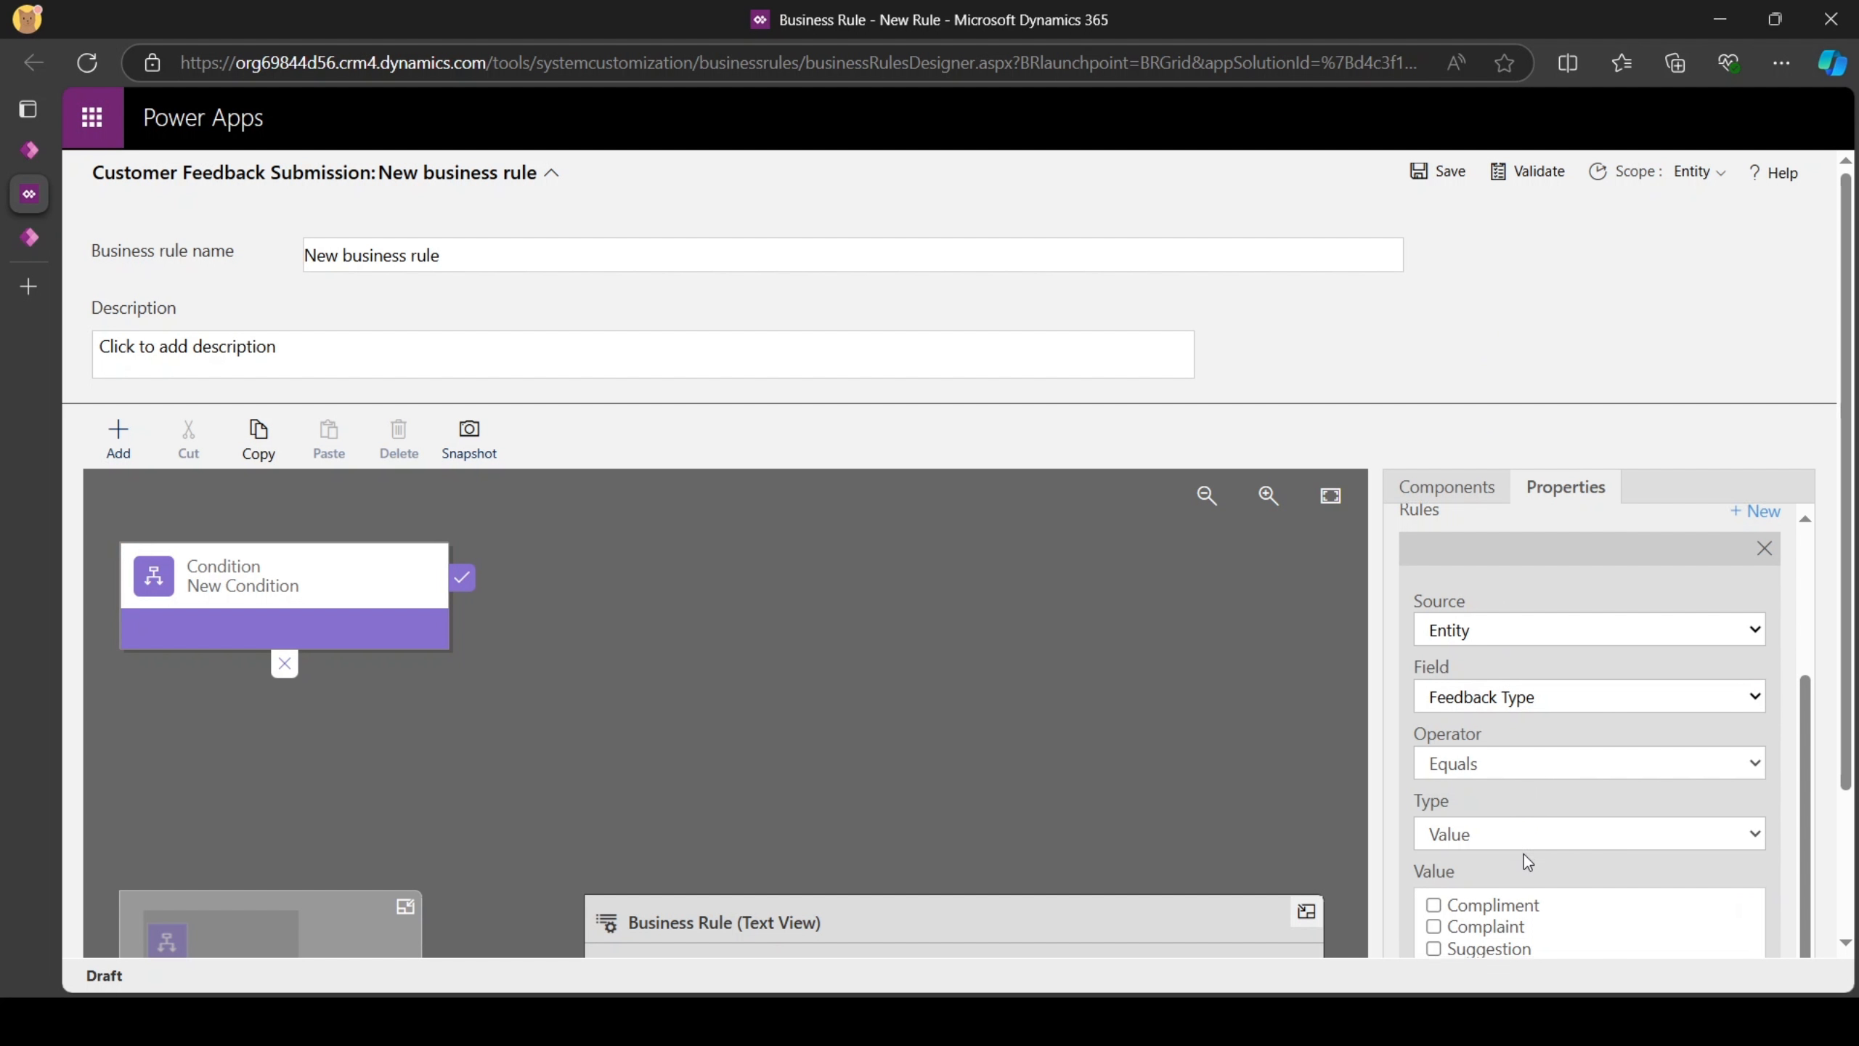
scroll(1523, 854, "down", 1)
left_click(1435, 853)
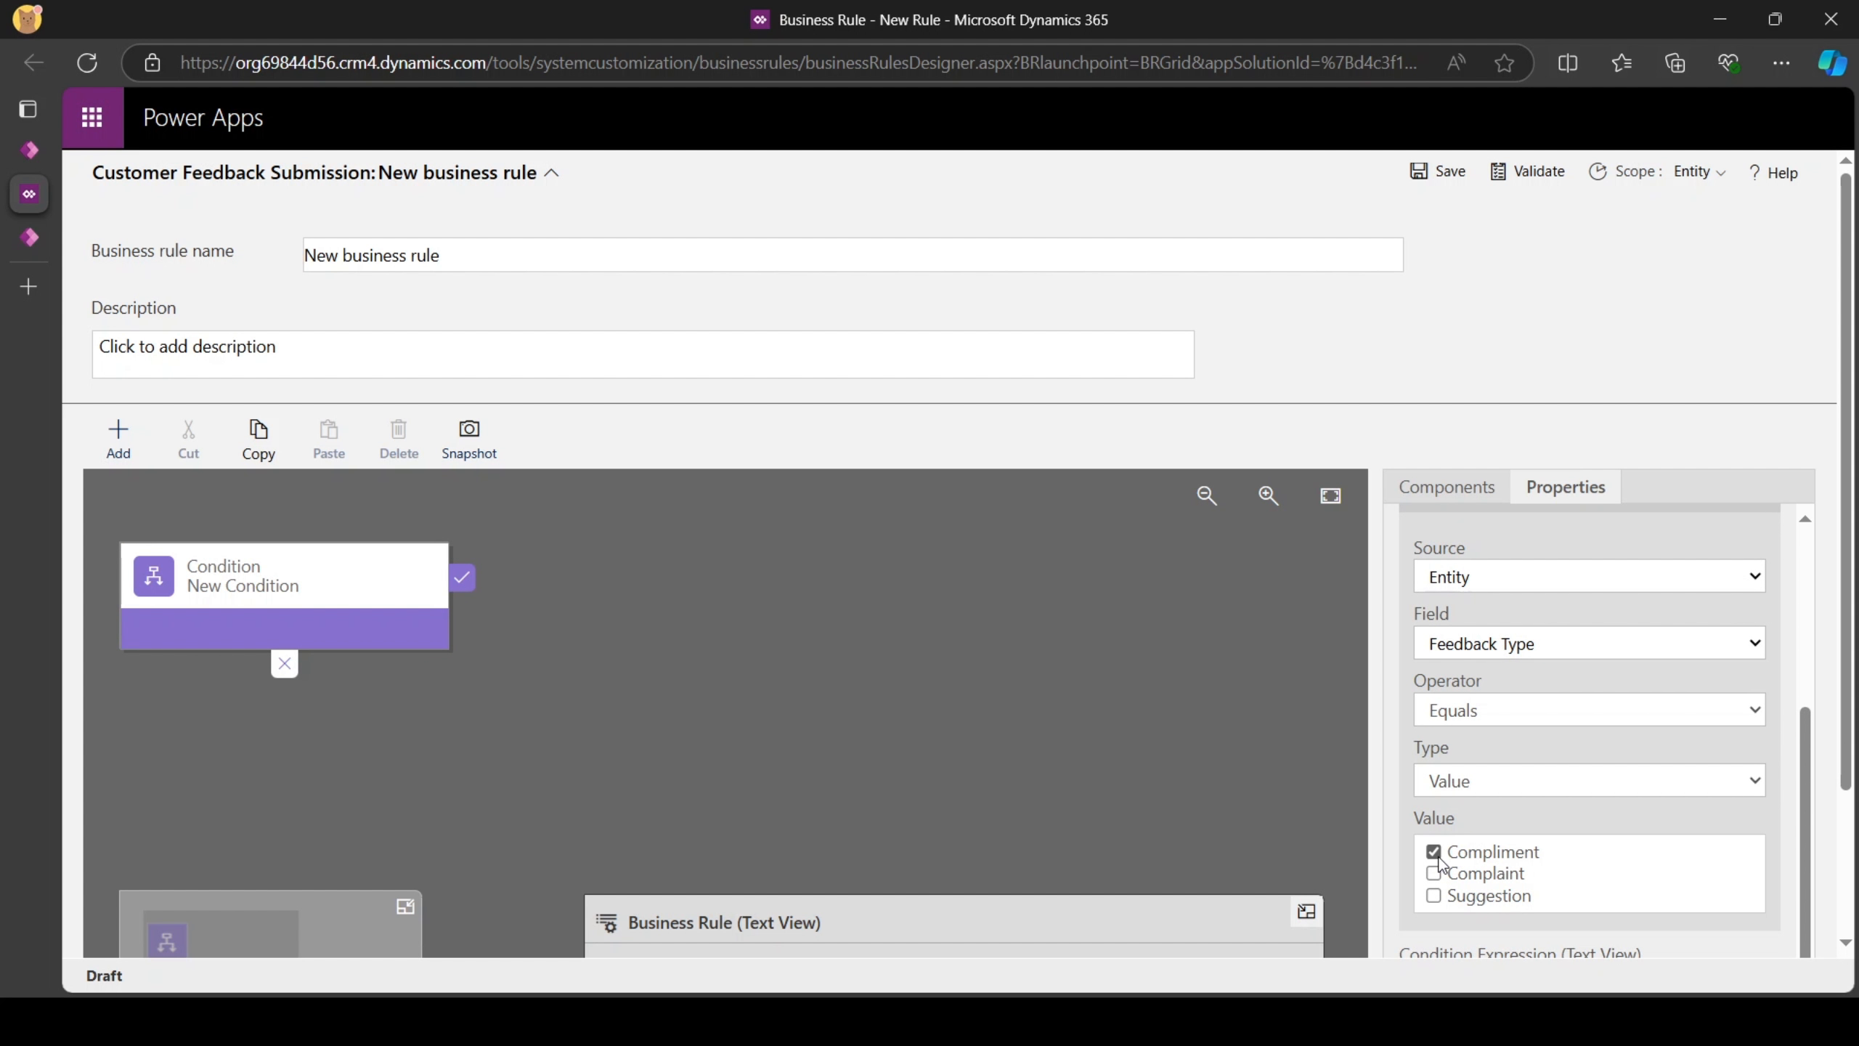
left_click(29, 237)
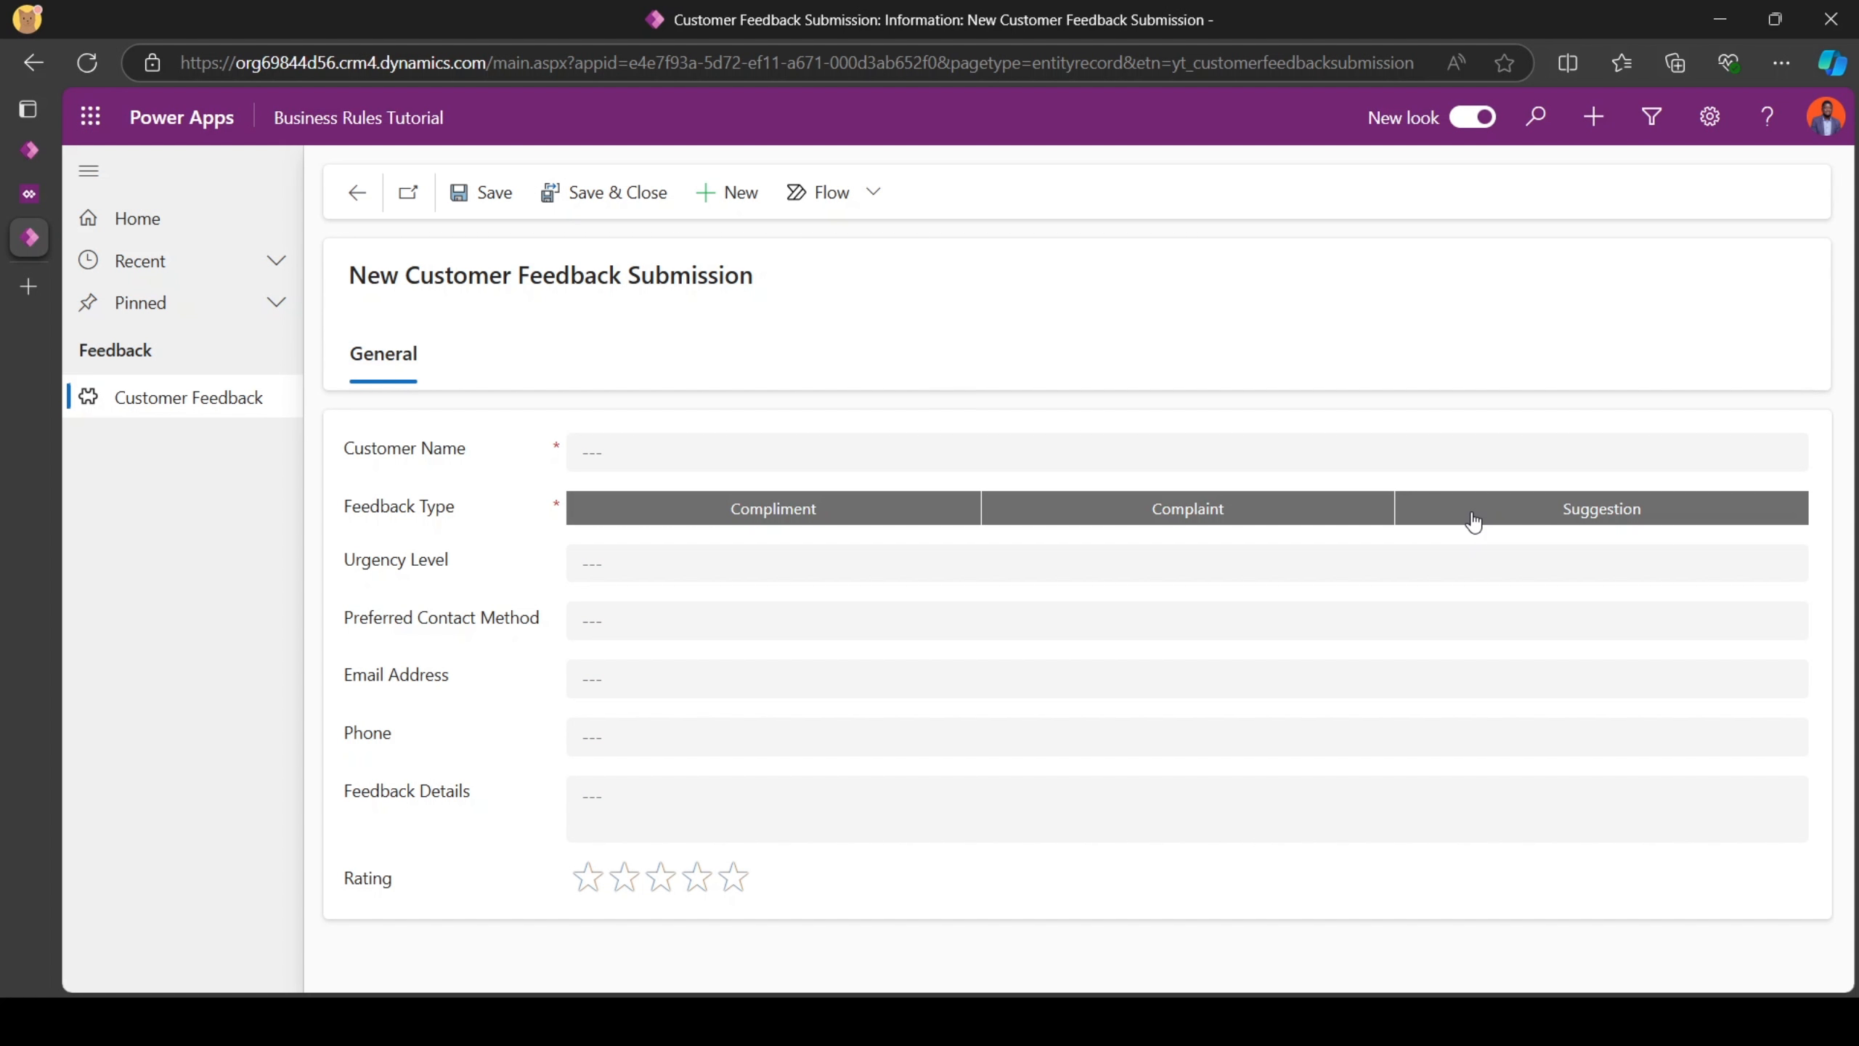
left_click(29, 193)
Add a second rule to the condition, Feedback Type Does not contain data, and set the rule logic to OR.
scroll(1669, 782, "down", 3)
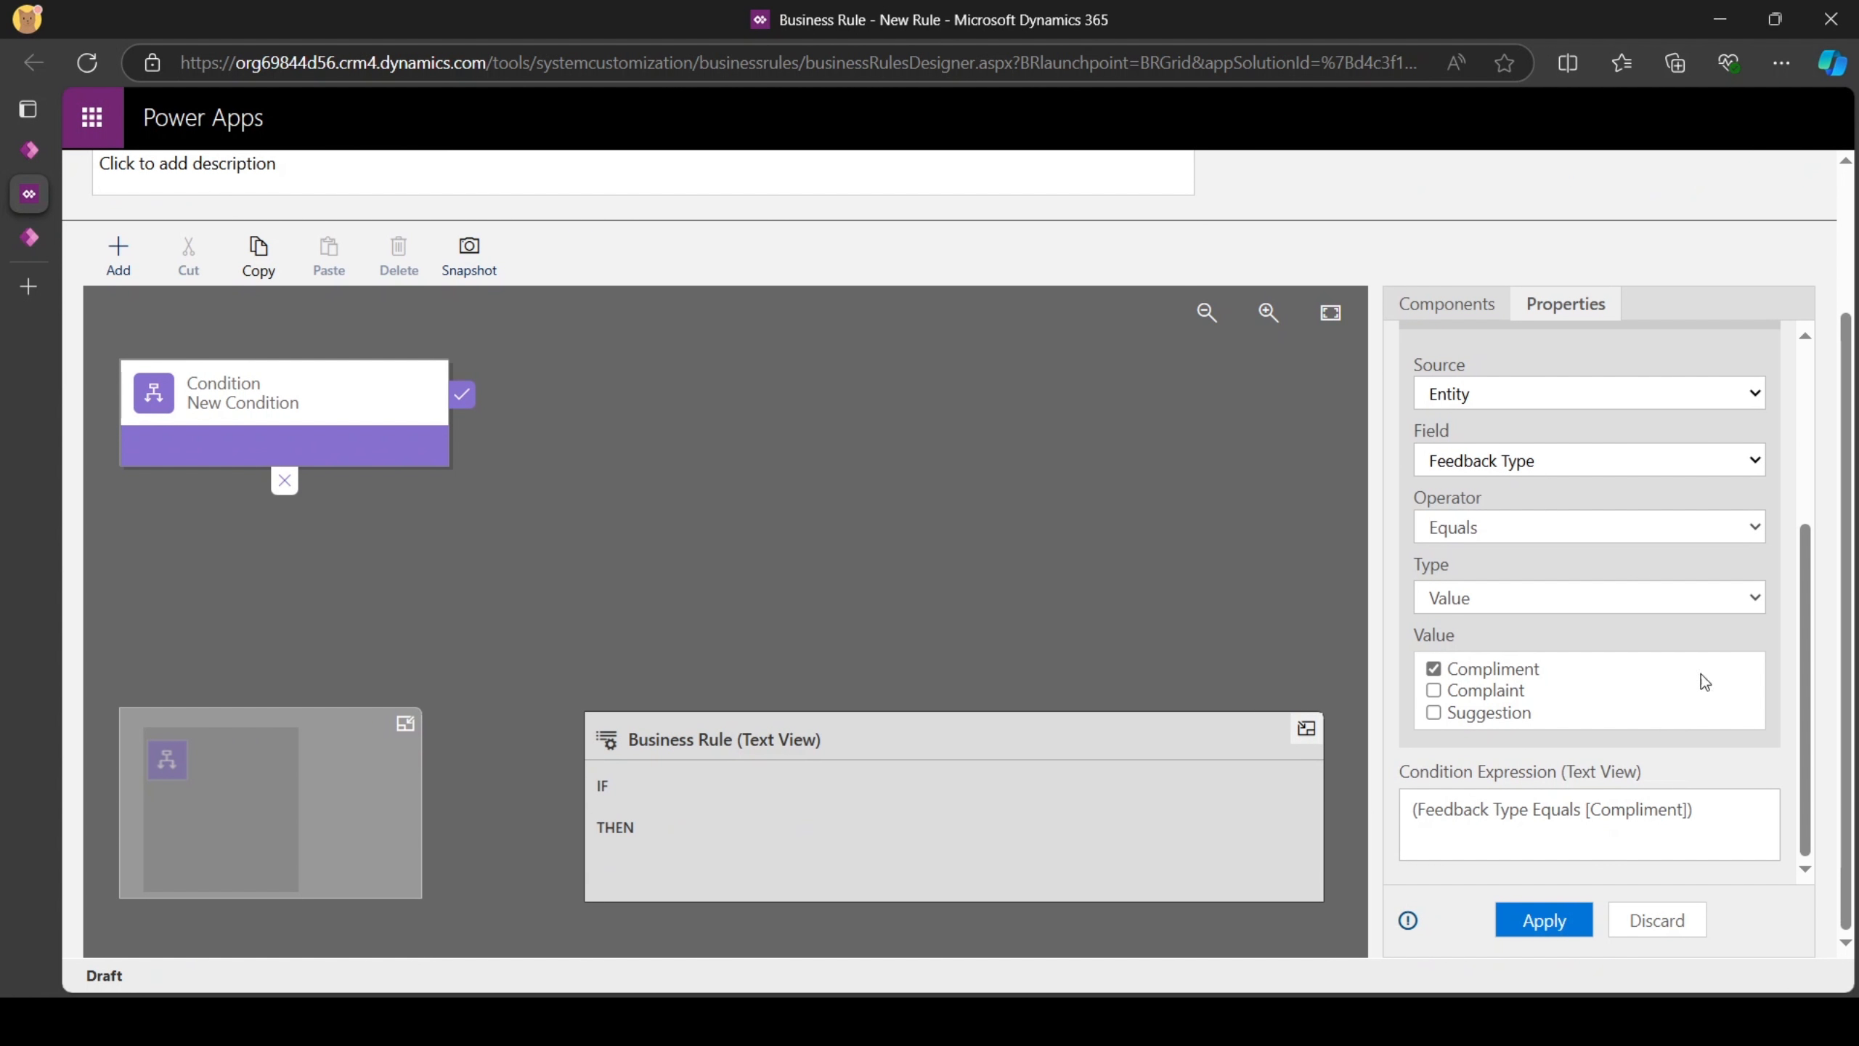
scroll(1654, 456, "up", 1)
scroll(1654, 456, "up", 1)
left_click(1754, 395)
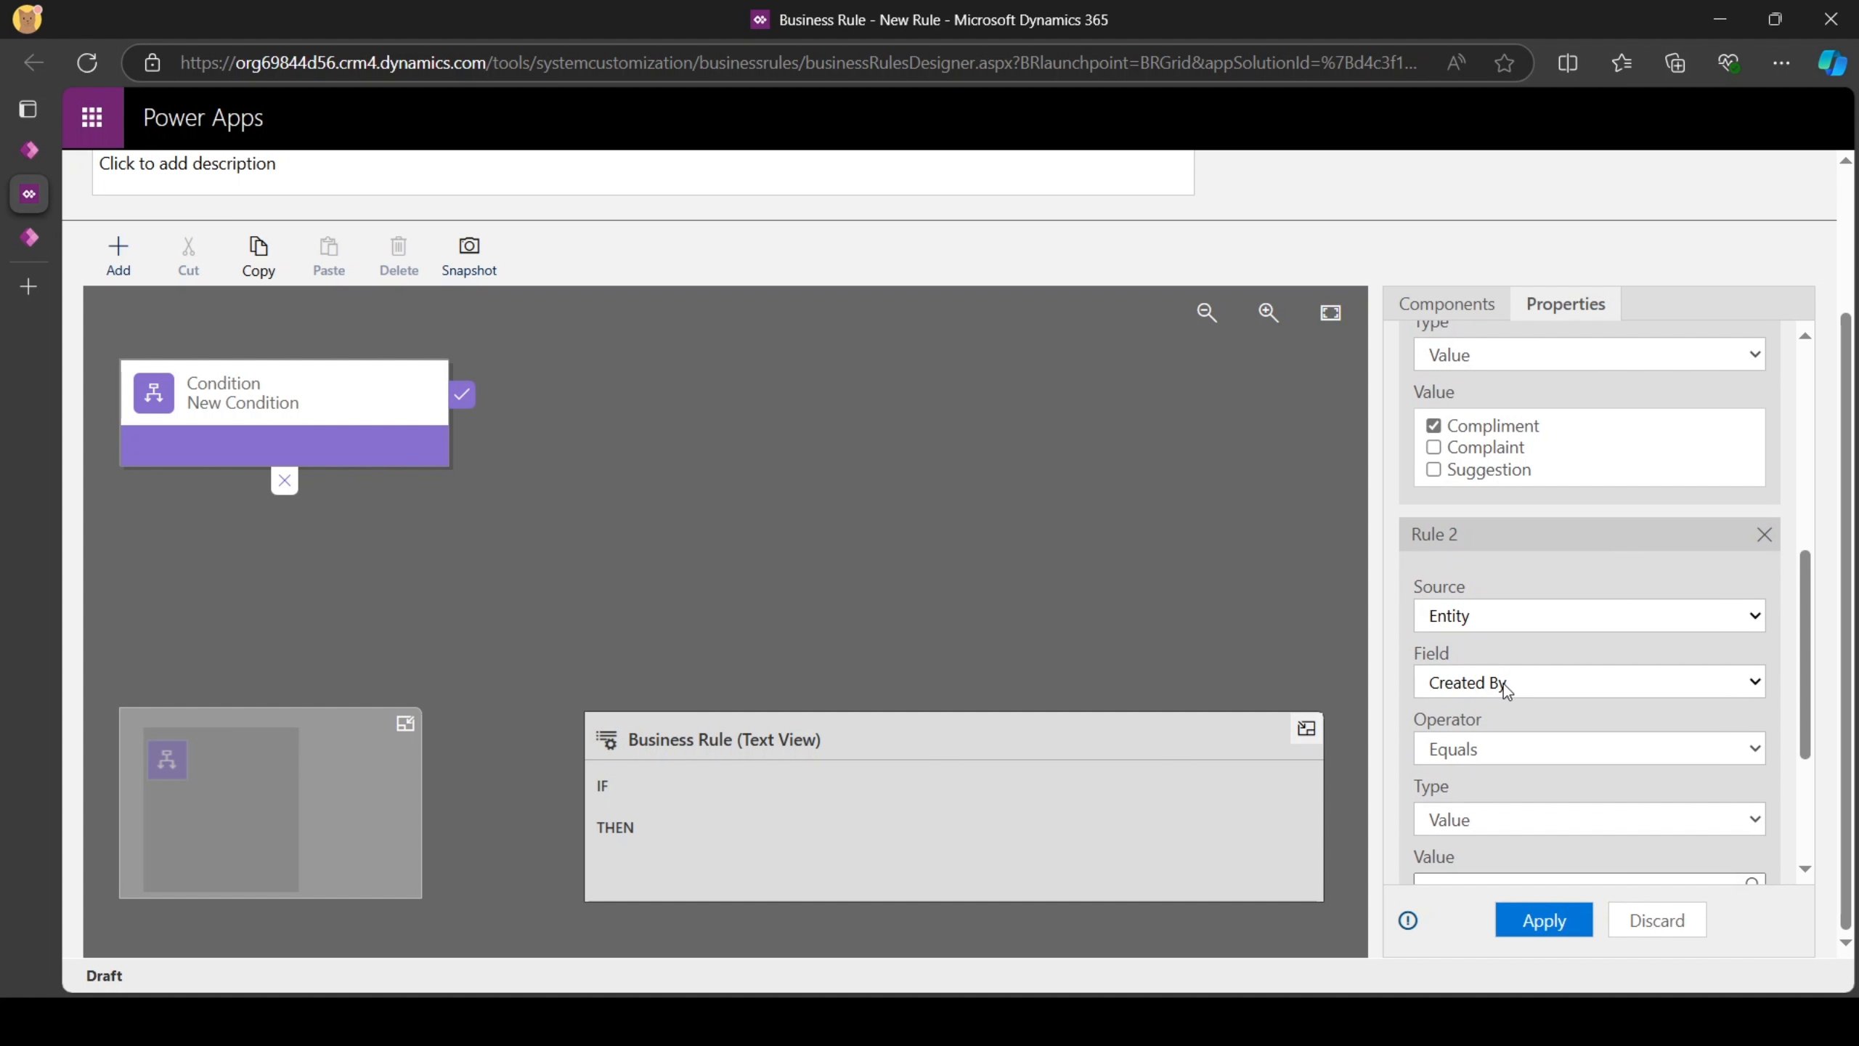
left_click(1494, 311)
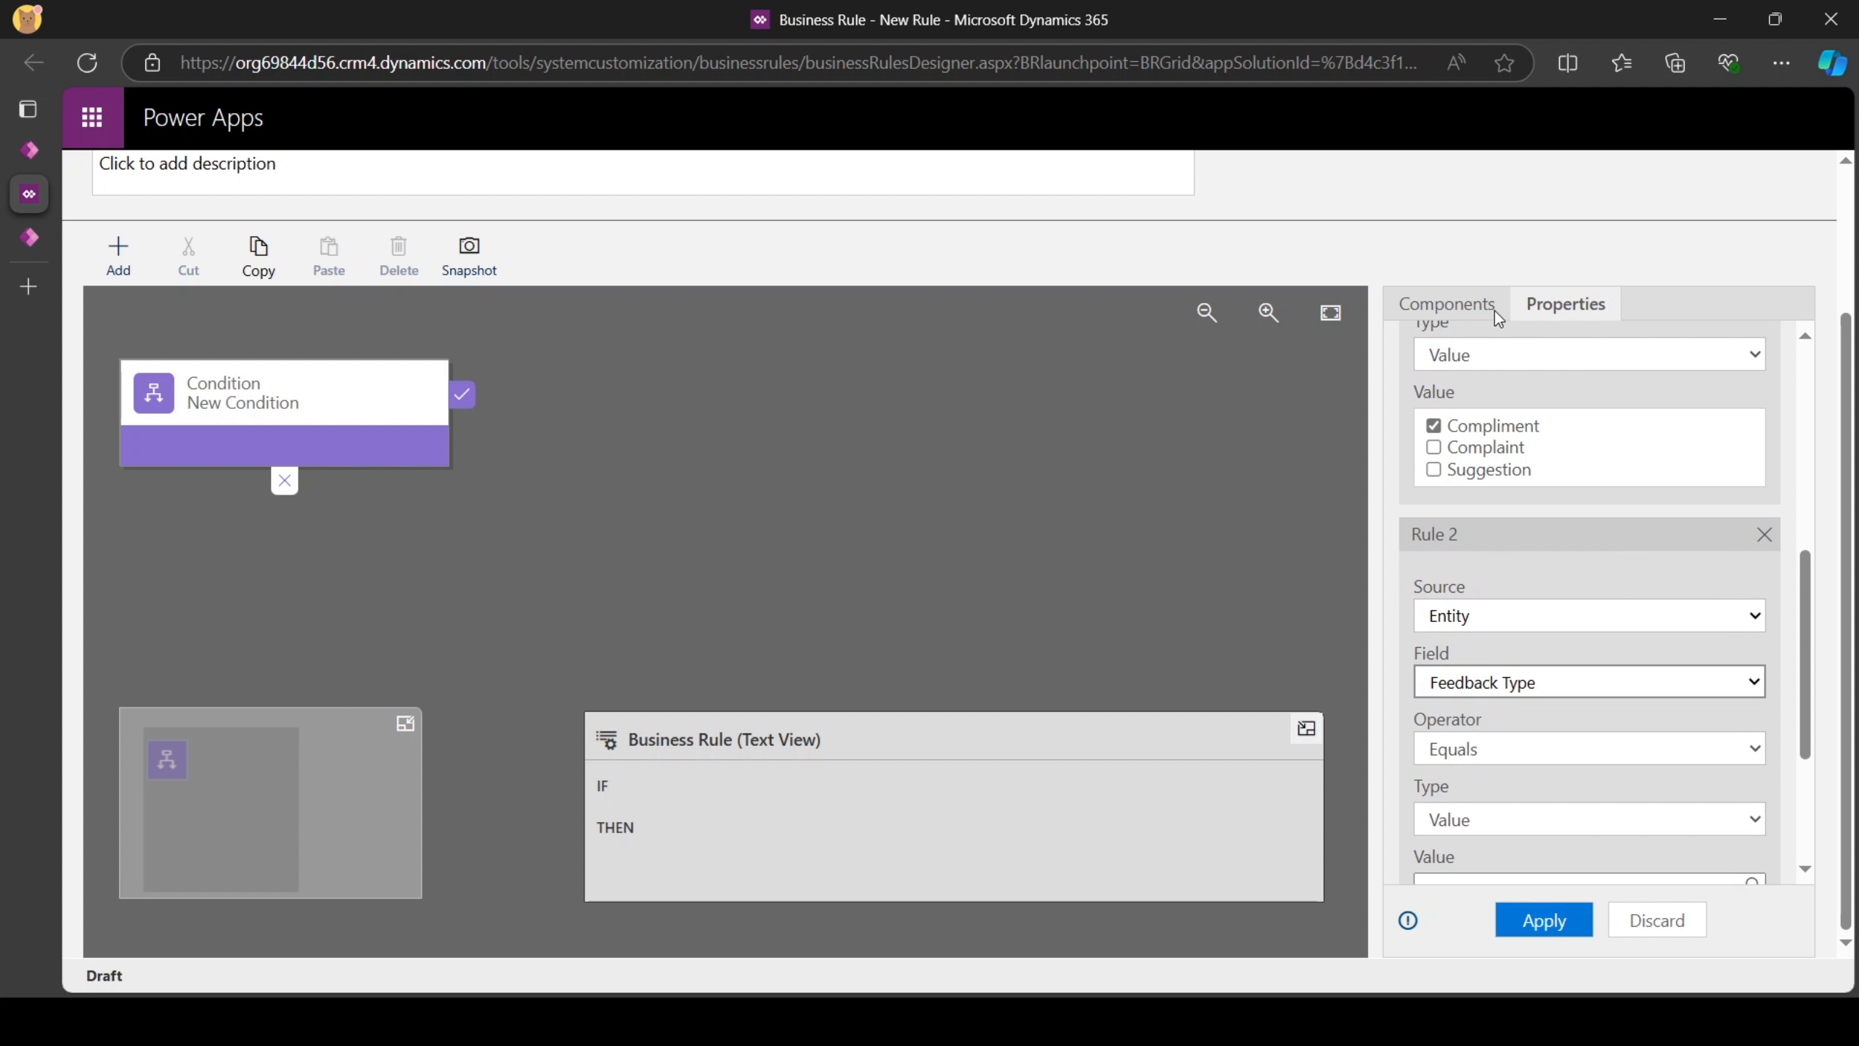
scroll(1589, 756, "down", 4)
left_click(1489, 445)
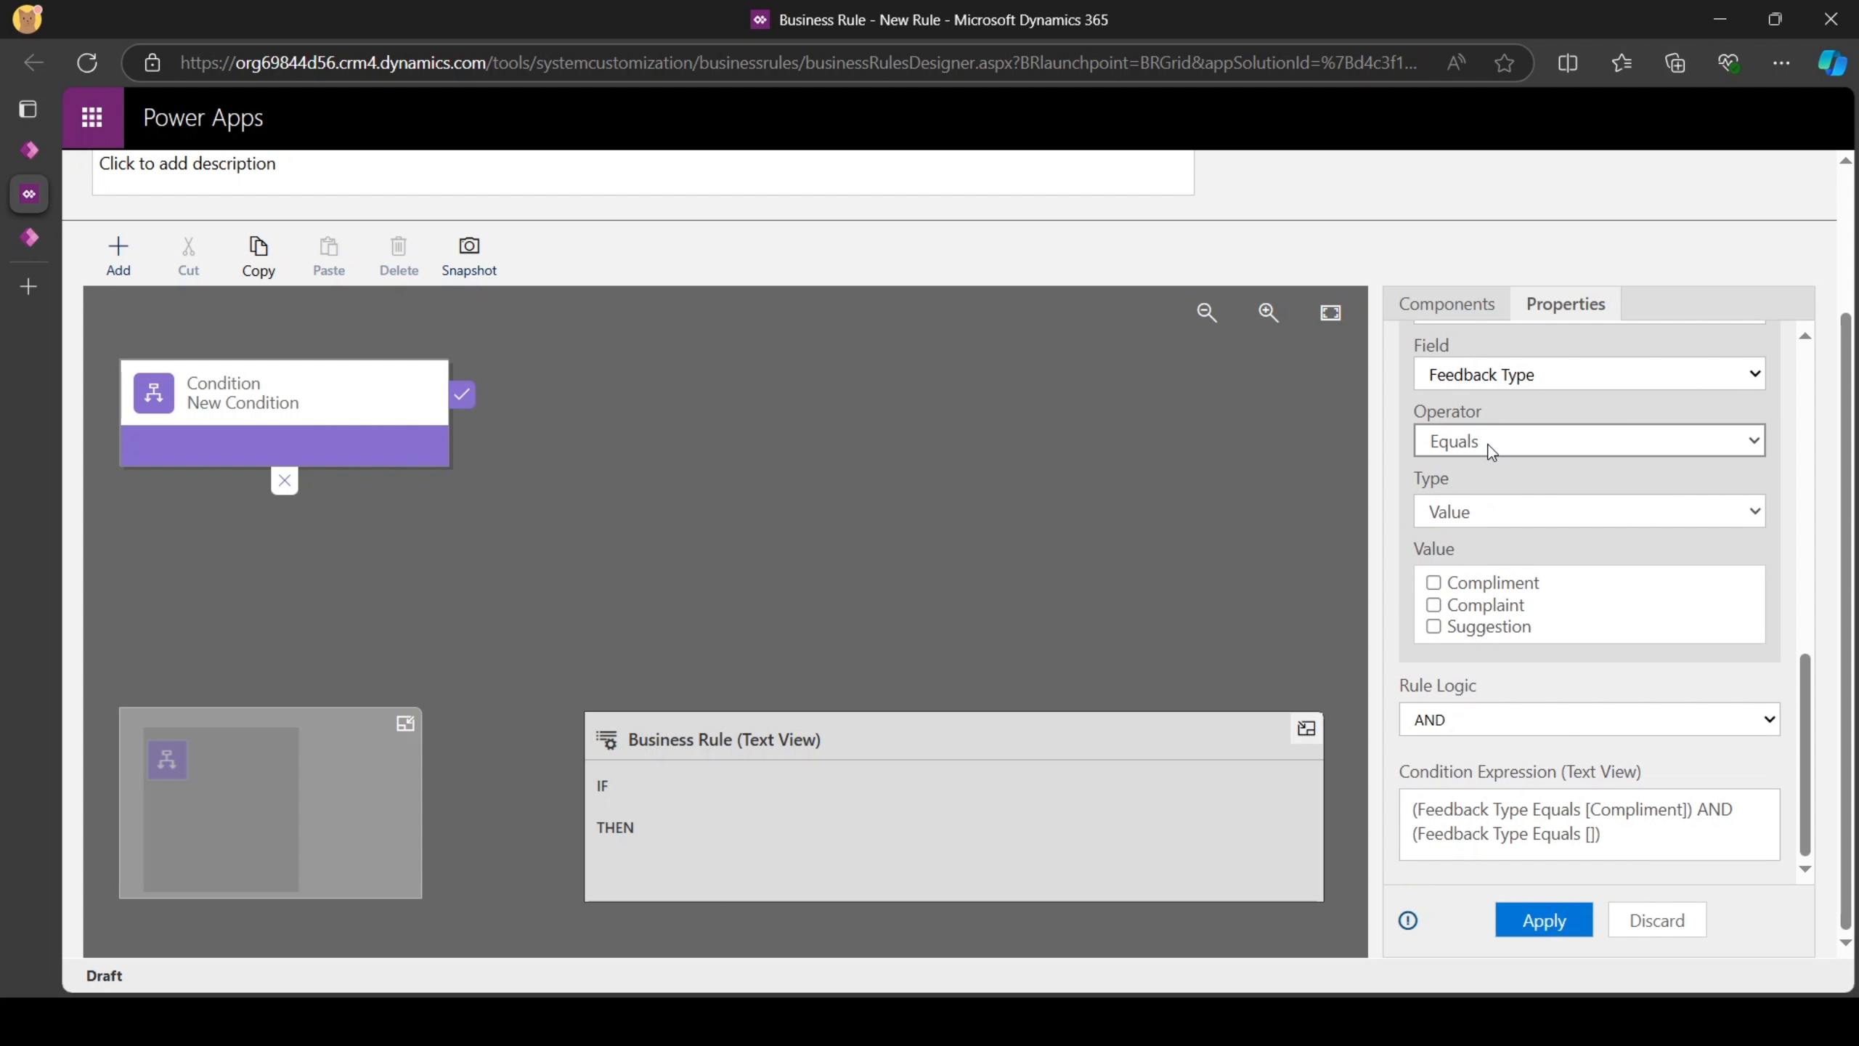
left_click(1502, 547)
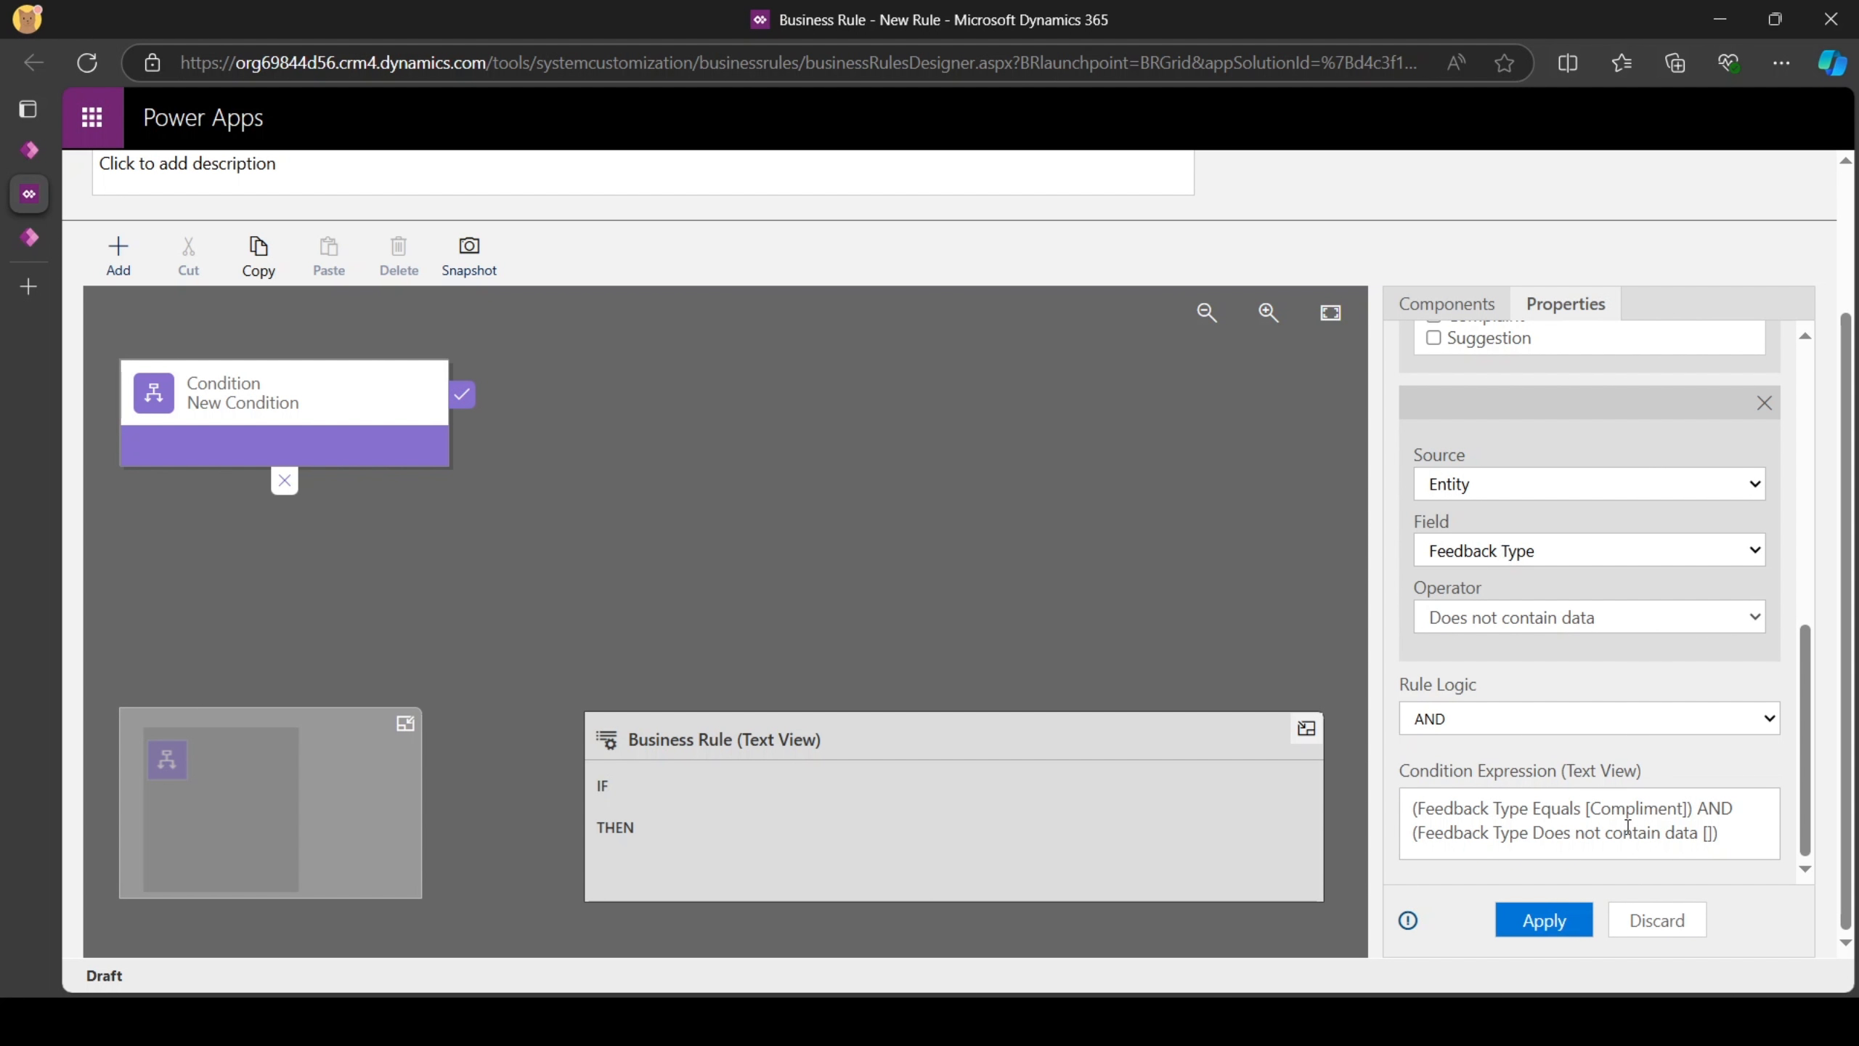
left_click(1662, 719)
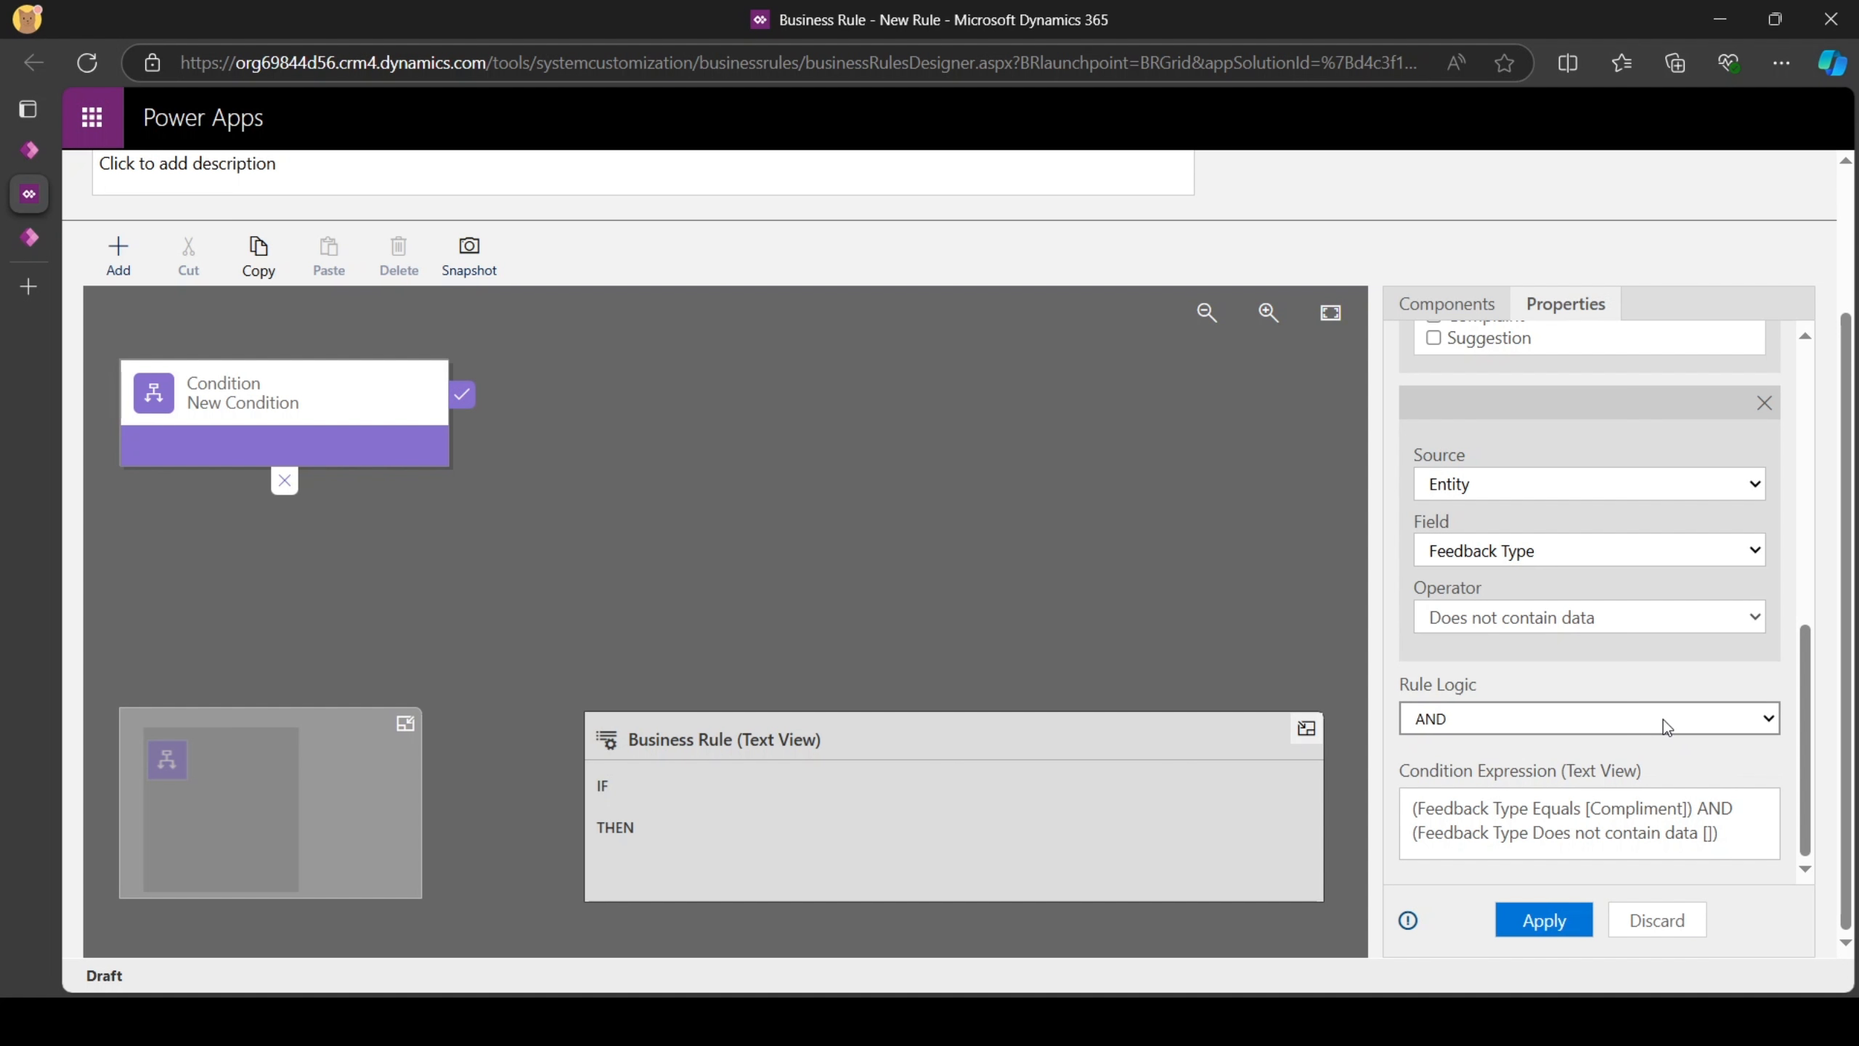
left_click(1570, 785)
Copy the condition expression text into the condition's display name, replacing New Condition, and apply the condition's settings.
left_click_drag(1697, 834, 1423, 818)
key("ctrl+c")
scroll(1516, 490, "up", 5)
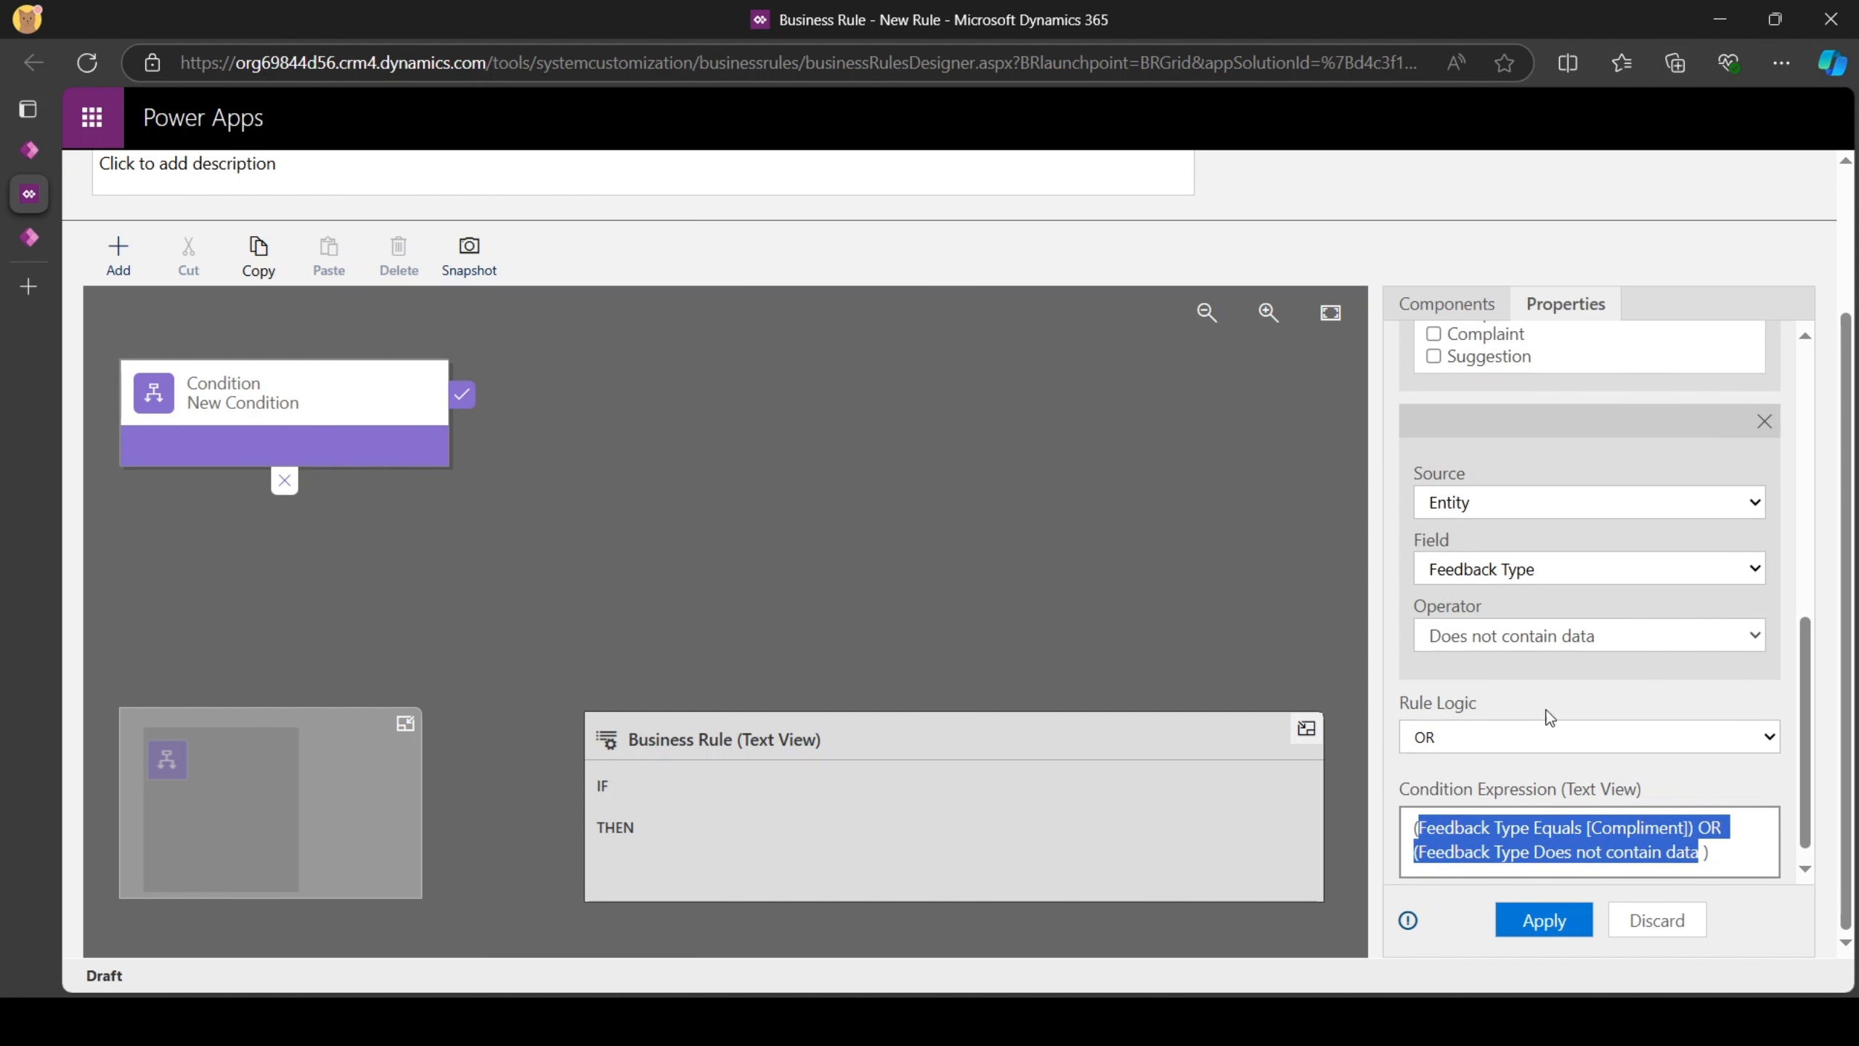
left_click(1515, 444)
key("ctrl+a")
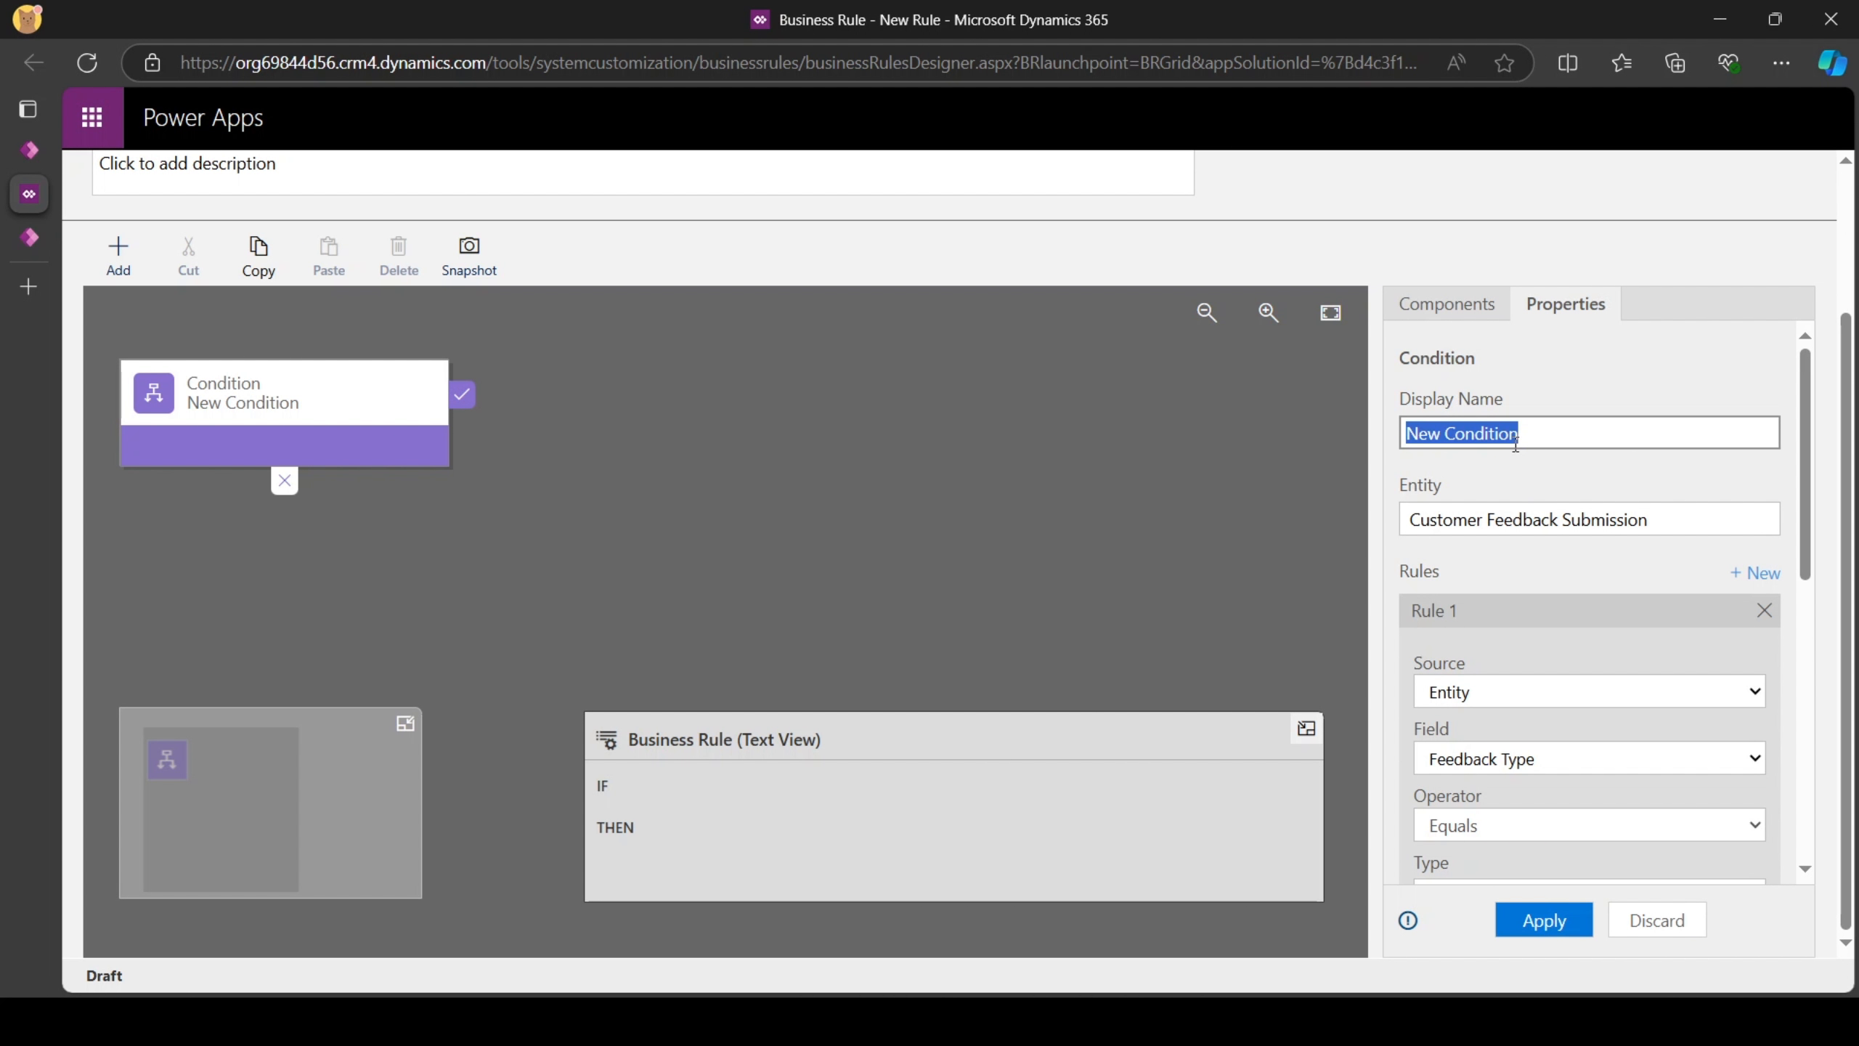
key("ctrl+v")
left_click(1544, 920)
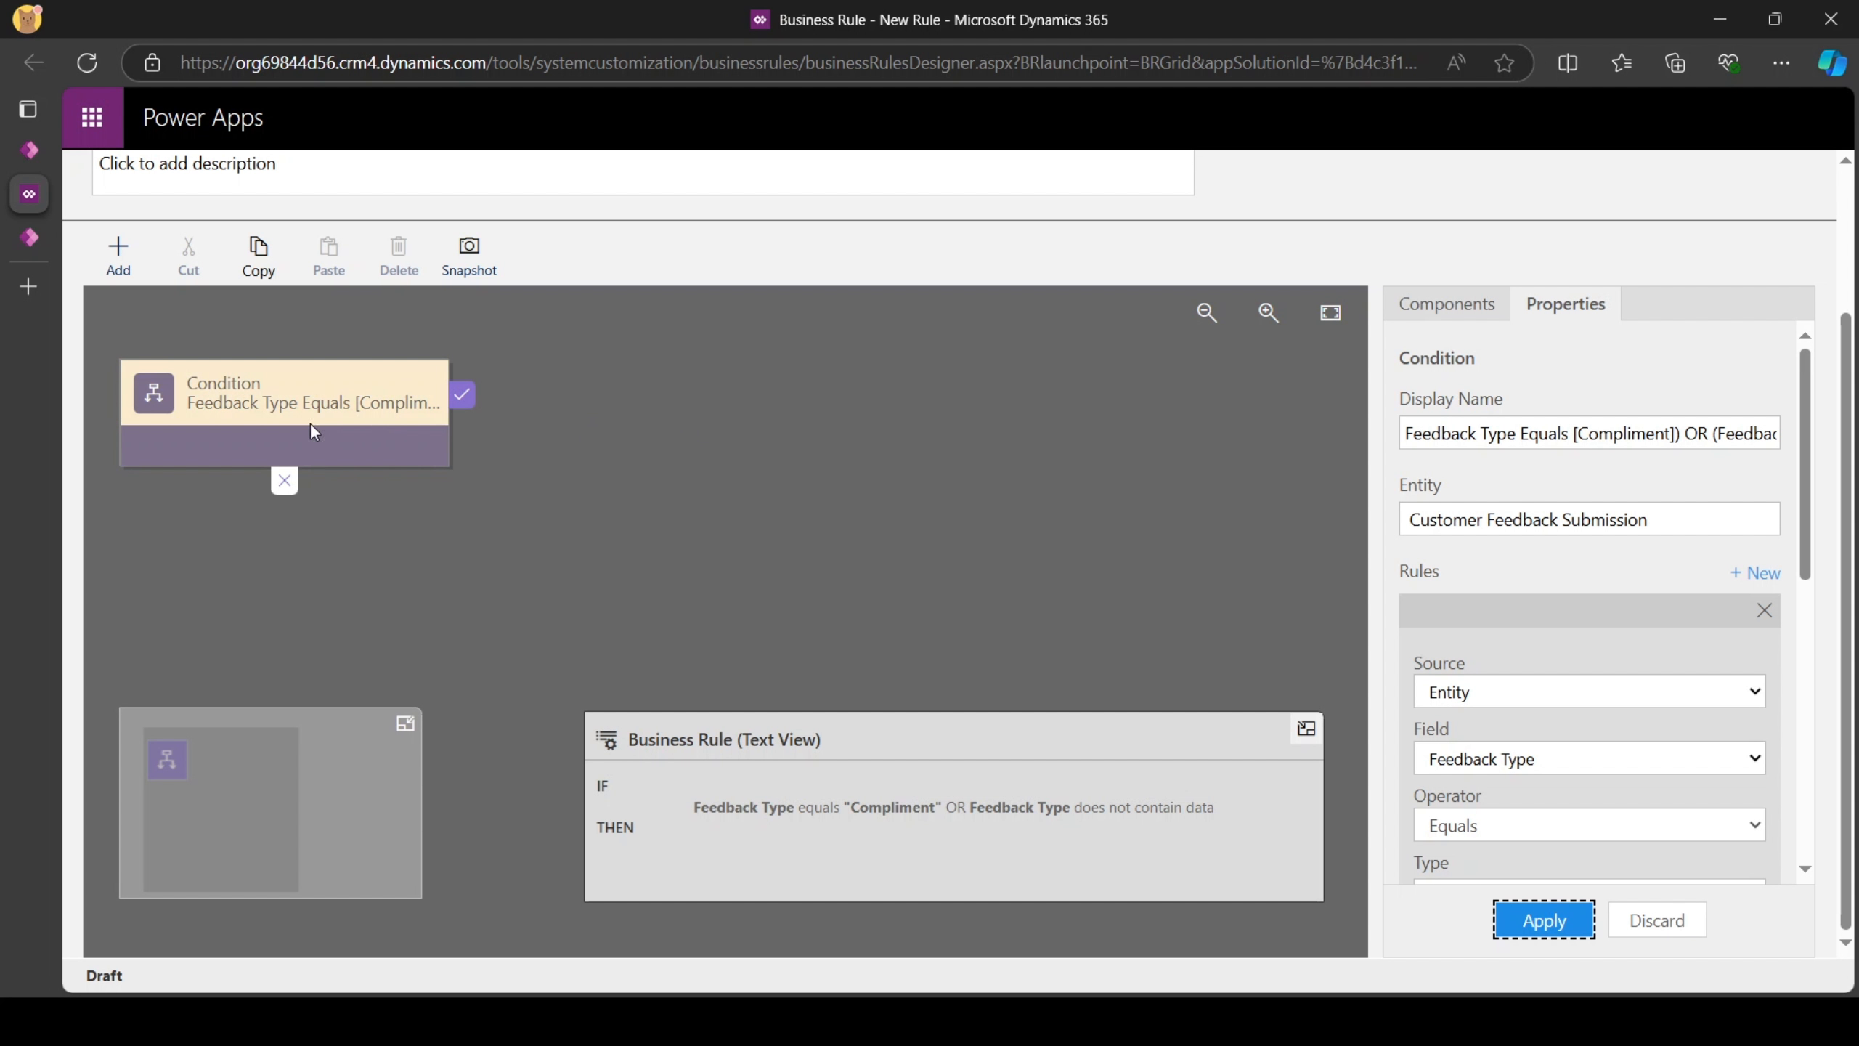
Add a Set Visibility action to the condition's true branch and set Urgency Level's visibility to No.
left_click(1449, 312)
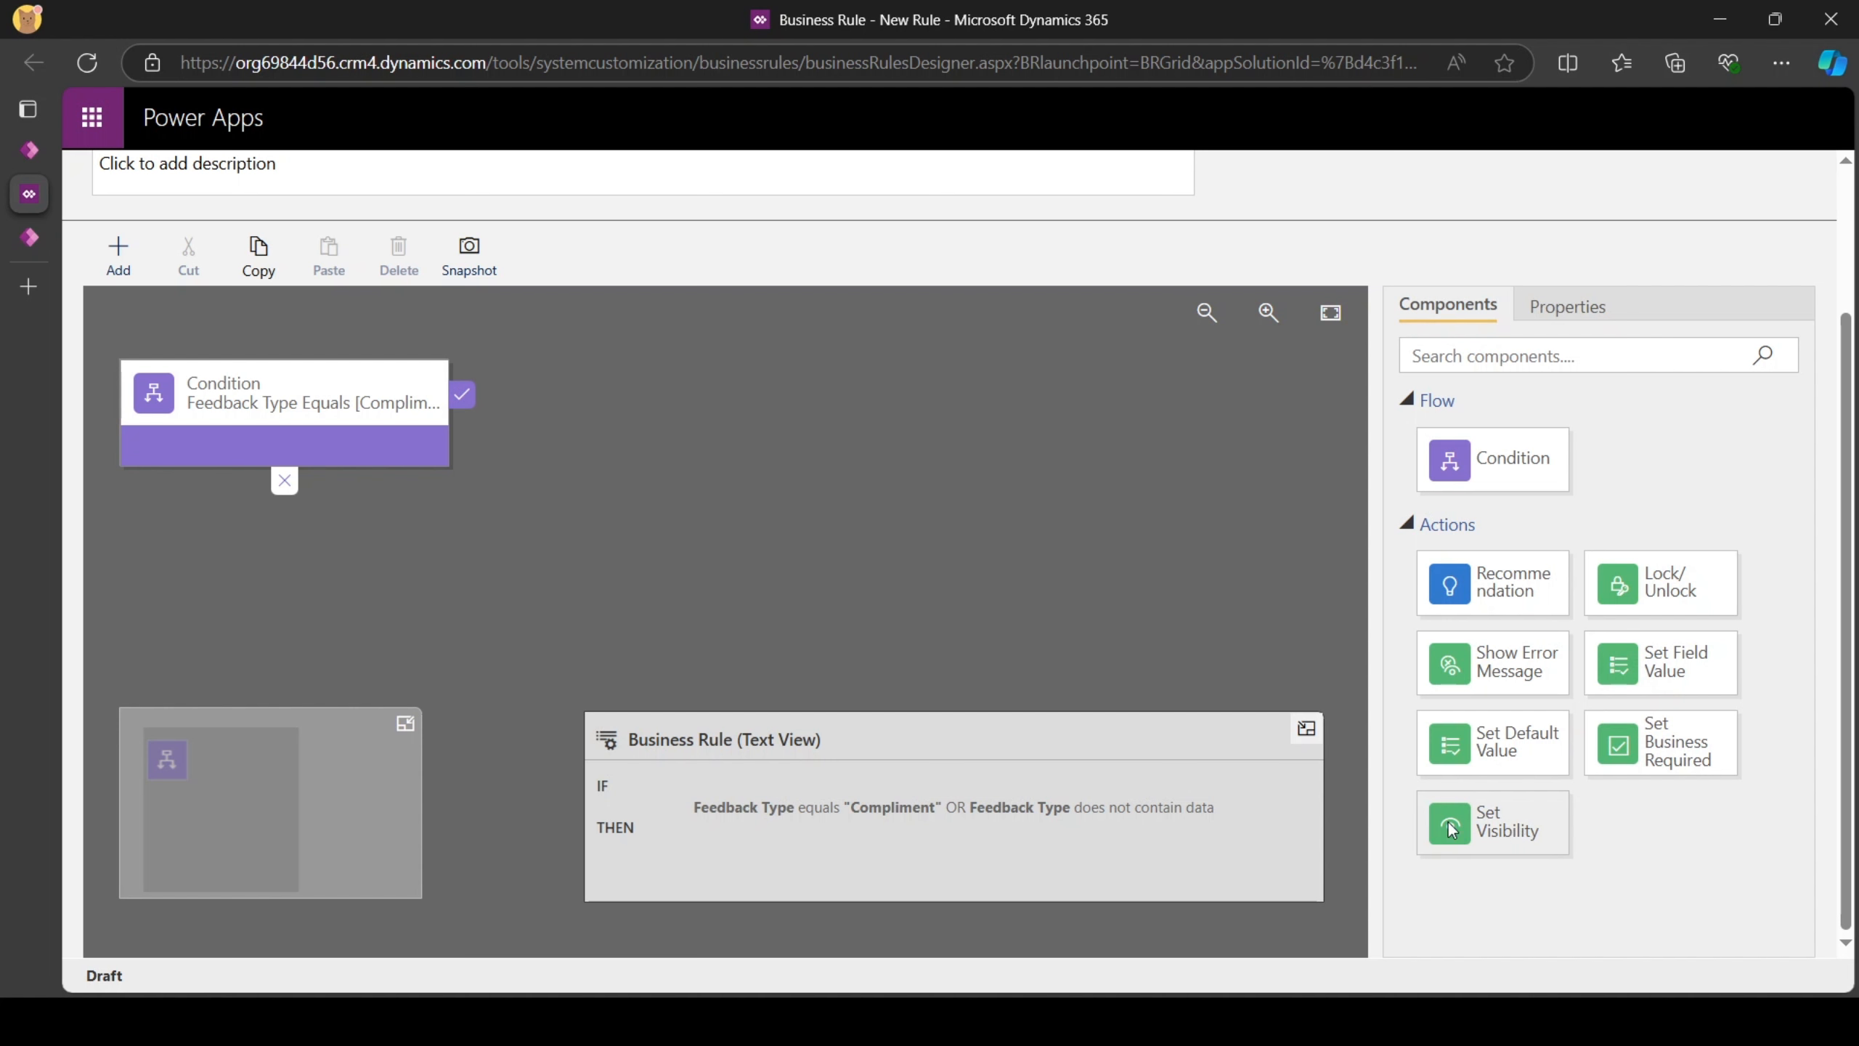
left_click_drag(1451, 829, 494, 427)
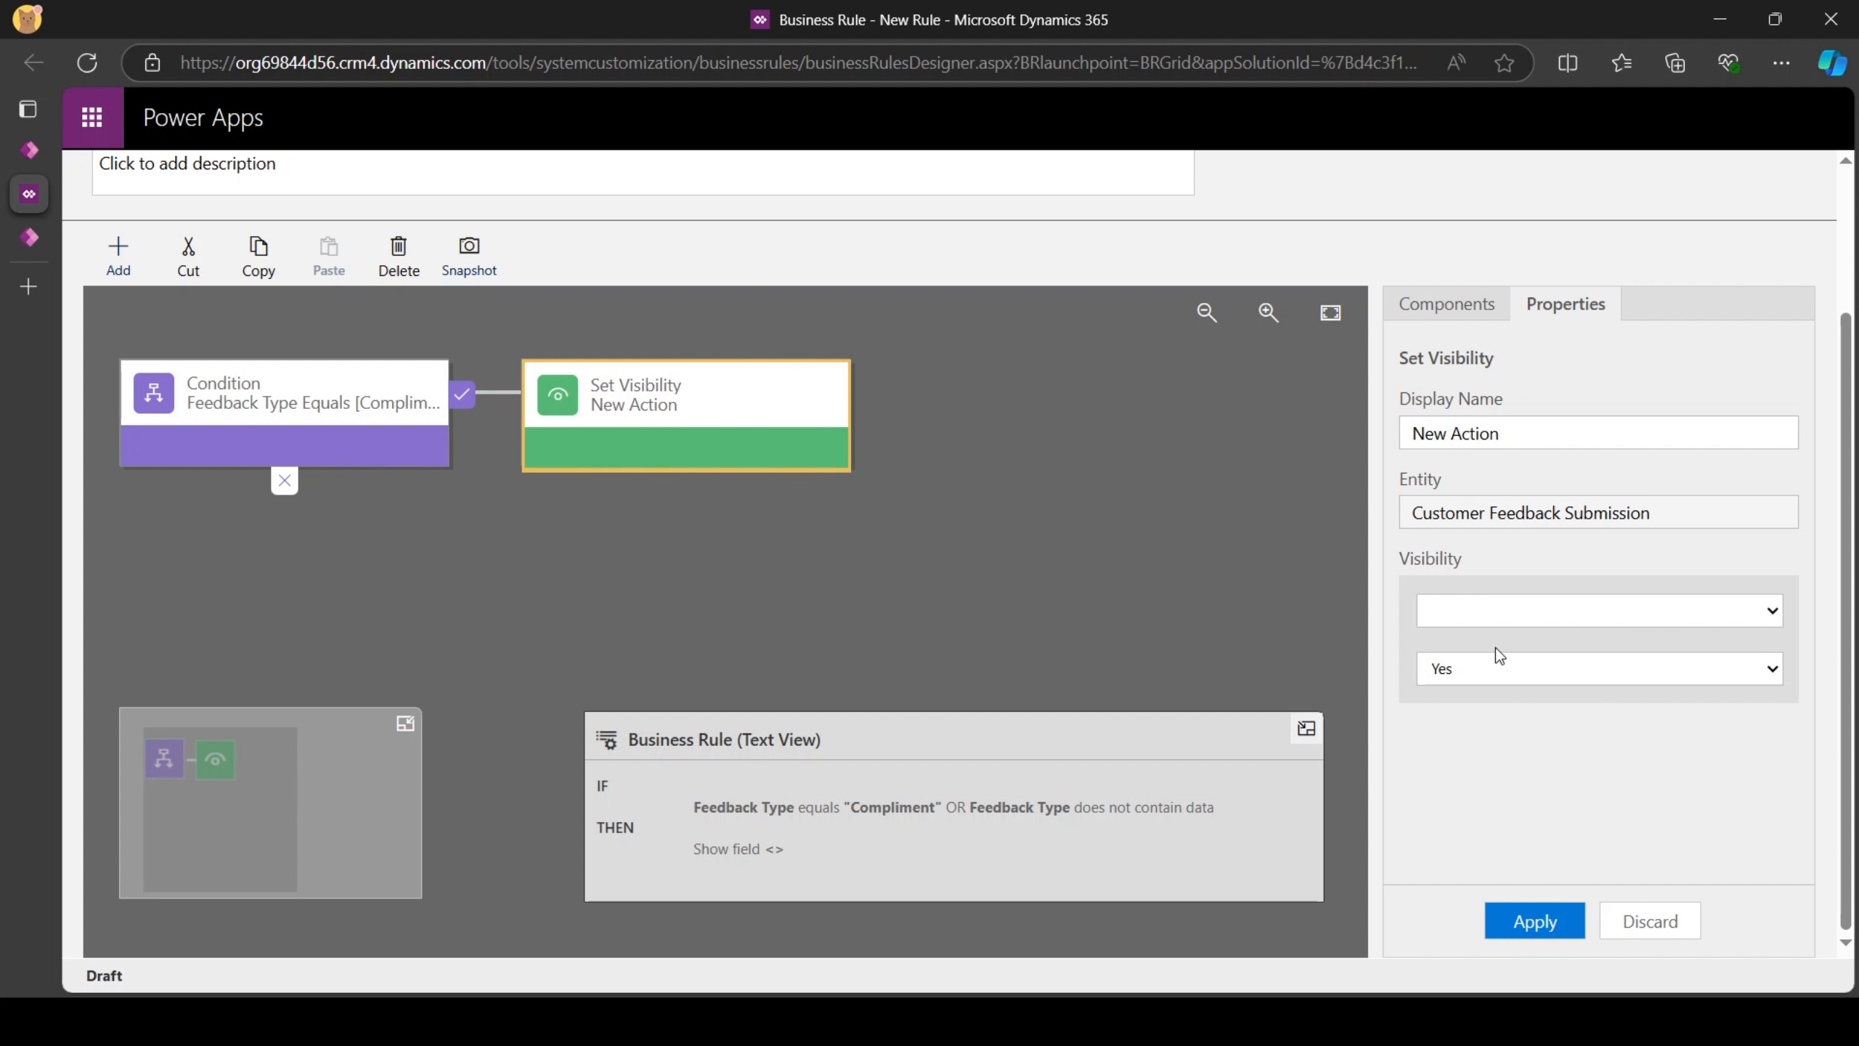
left_click(1510, 616)
left_click(1506, 587)
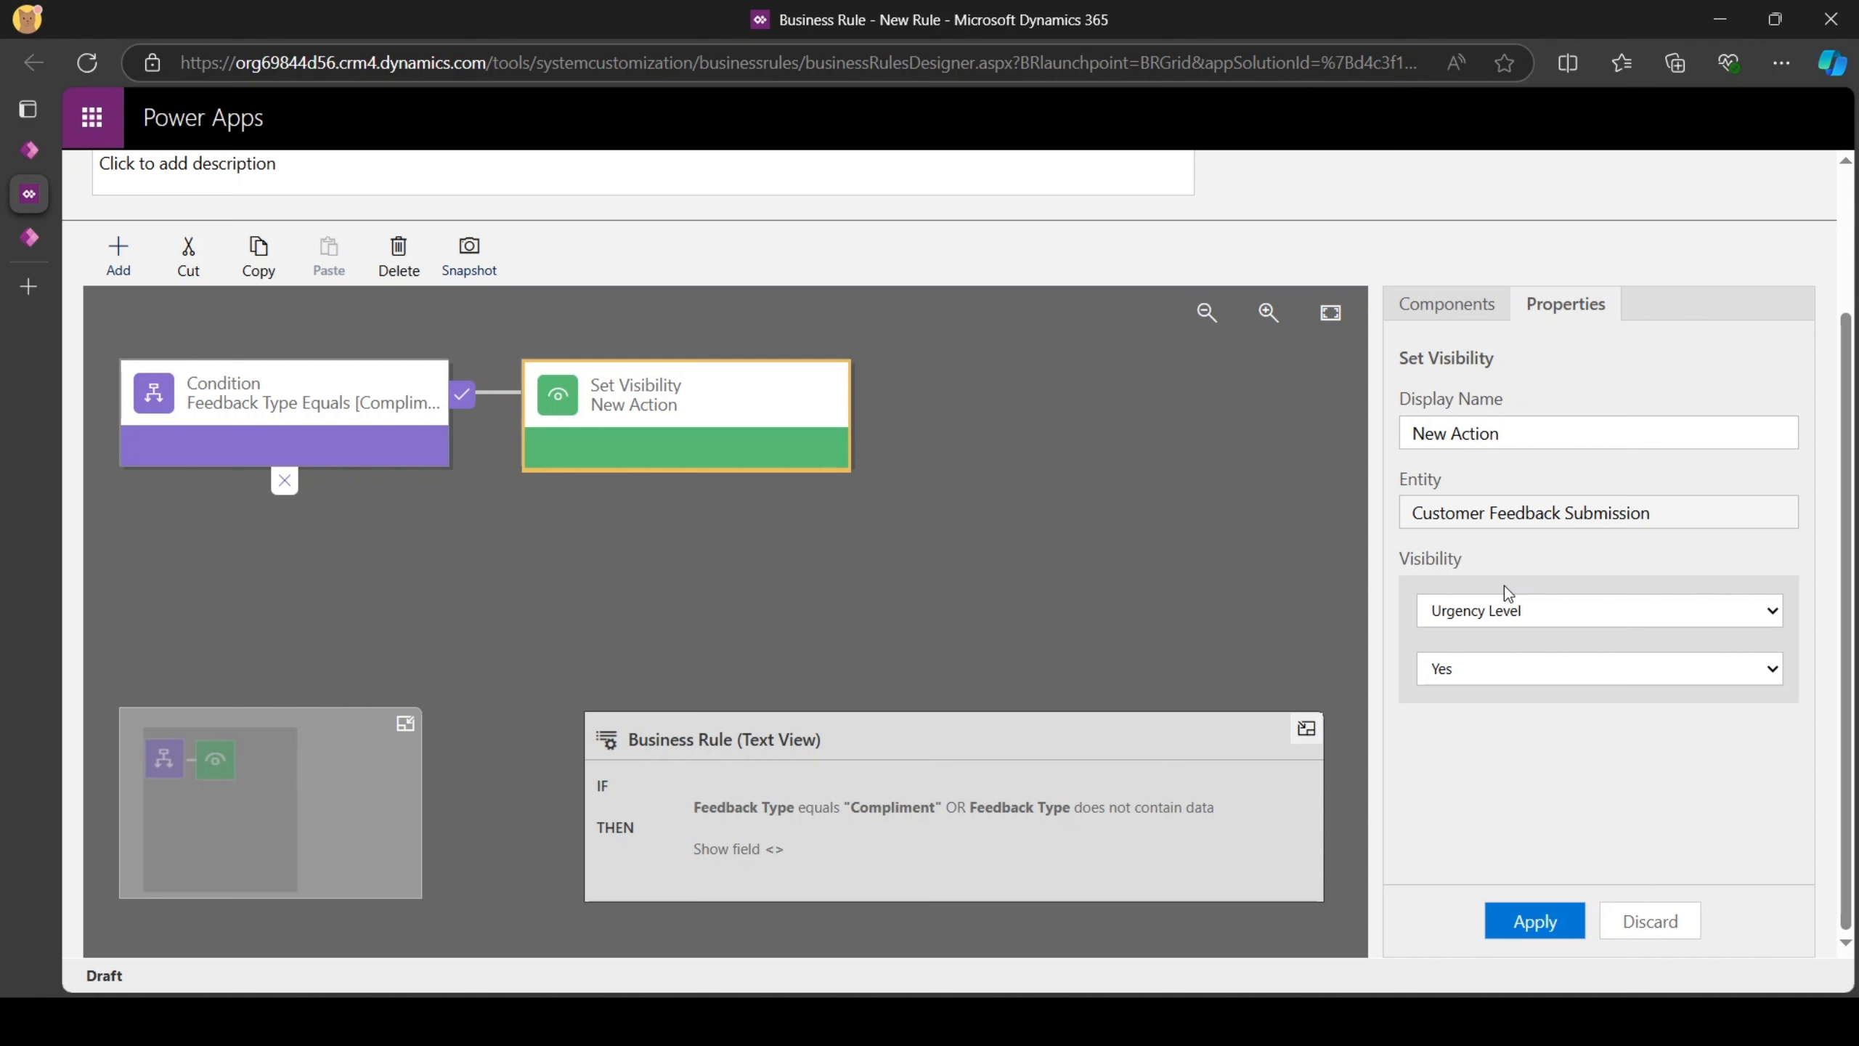
left_click(1480, 675)
left_click(1473, 723)
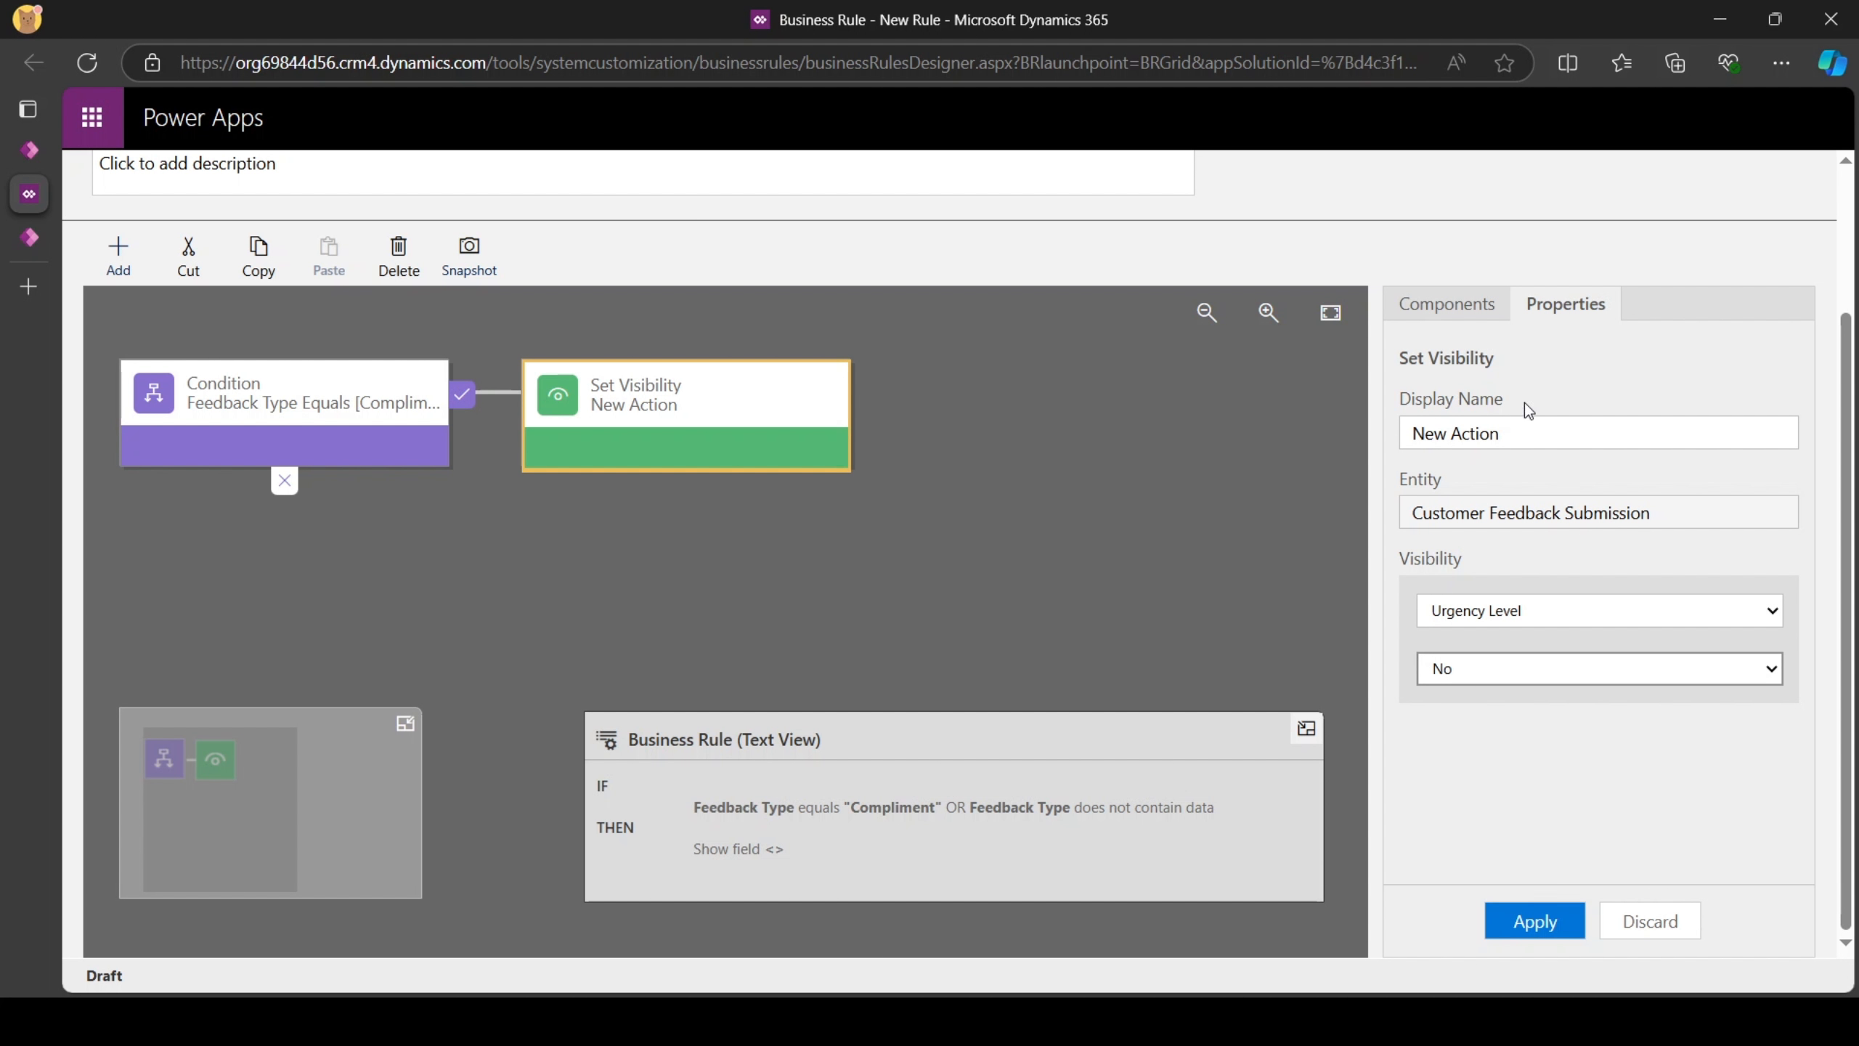
Rename the true branch's Set Visibility action as Hide Urgency Level and apply its settings.
left_click(1478, 428)
key("ctrl+a")
type("Hide")
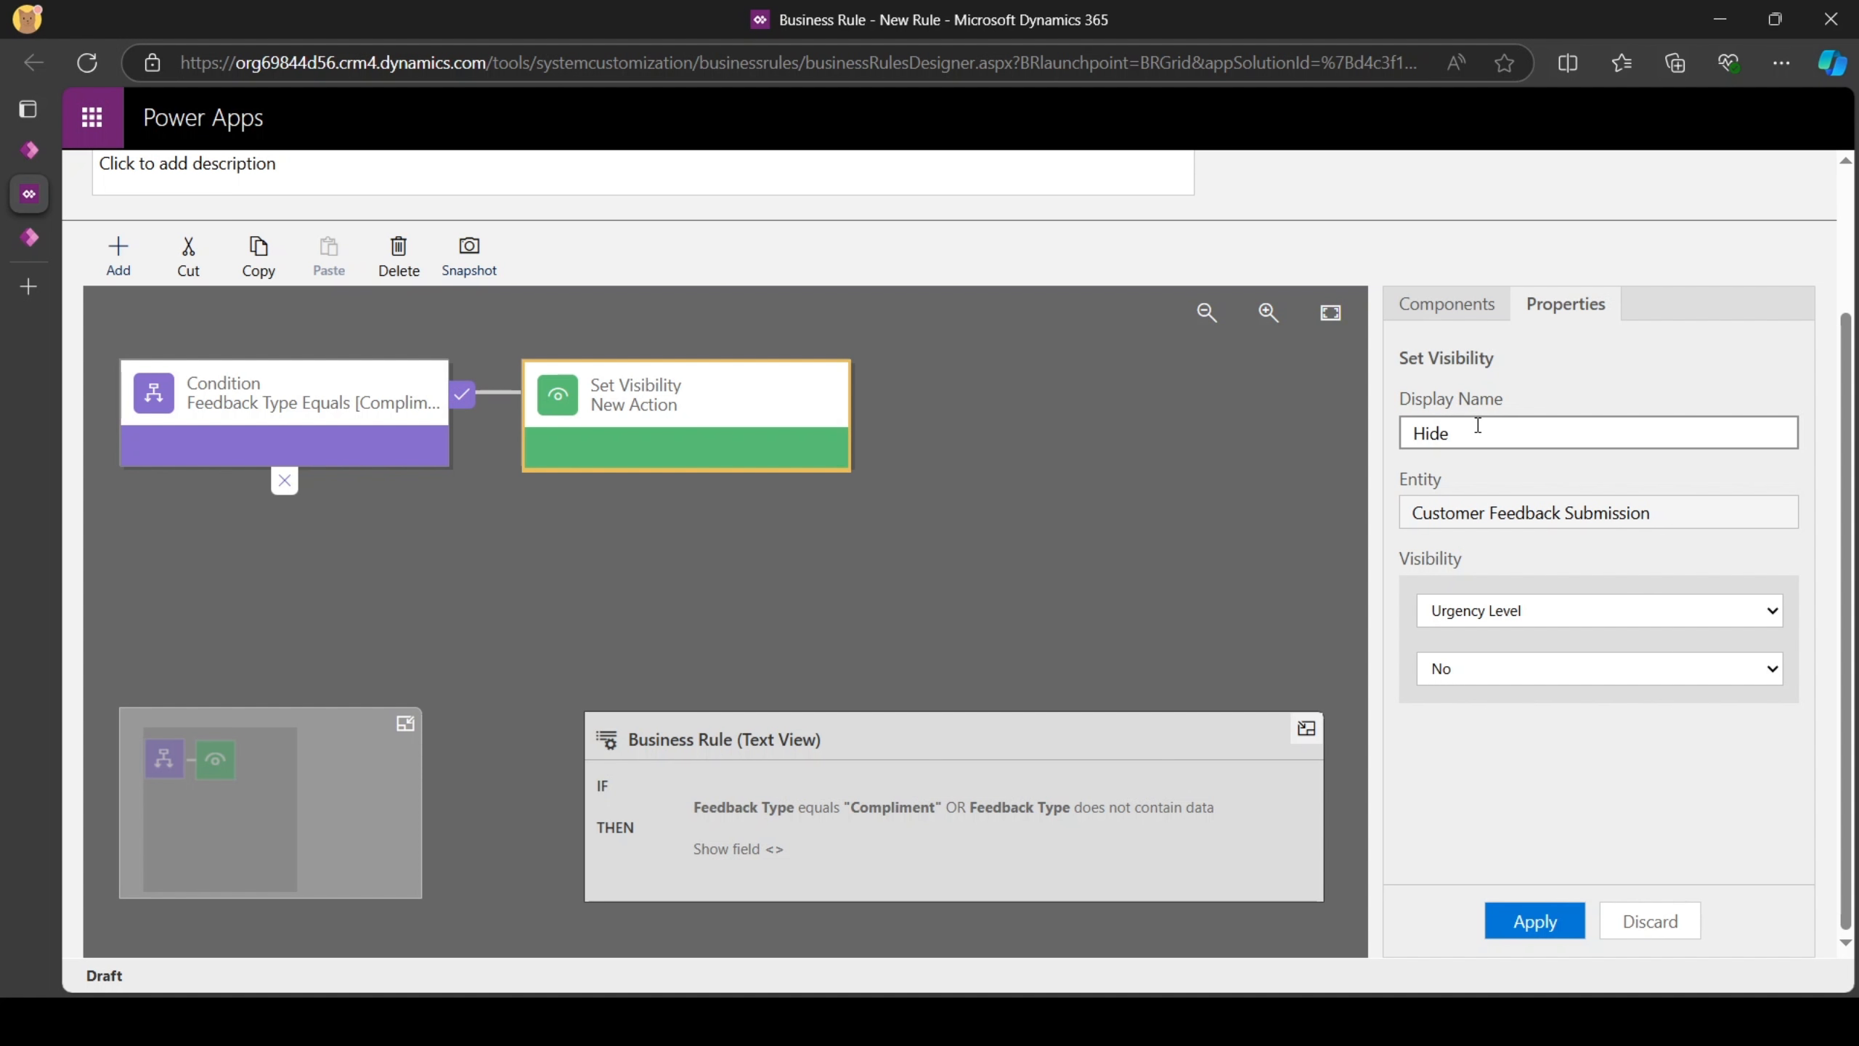
type(" Urgency Level")
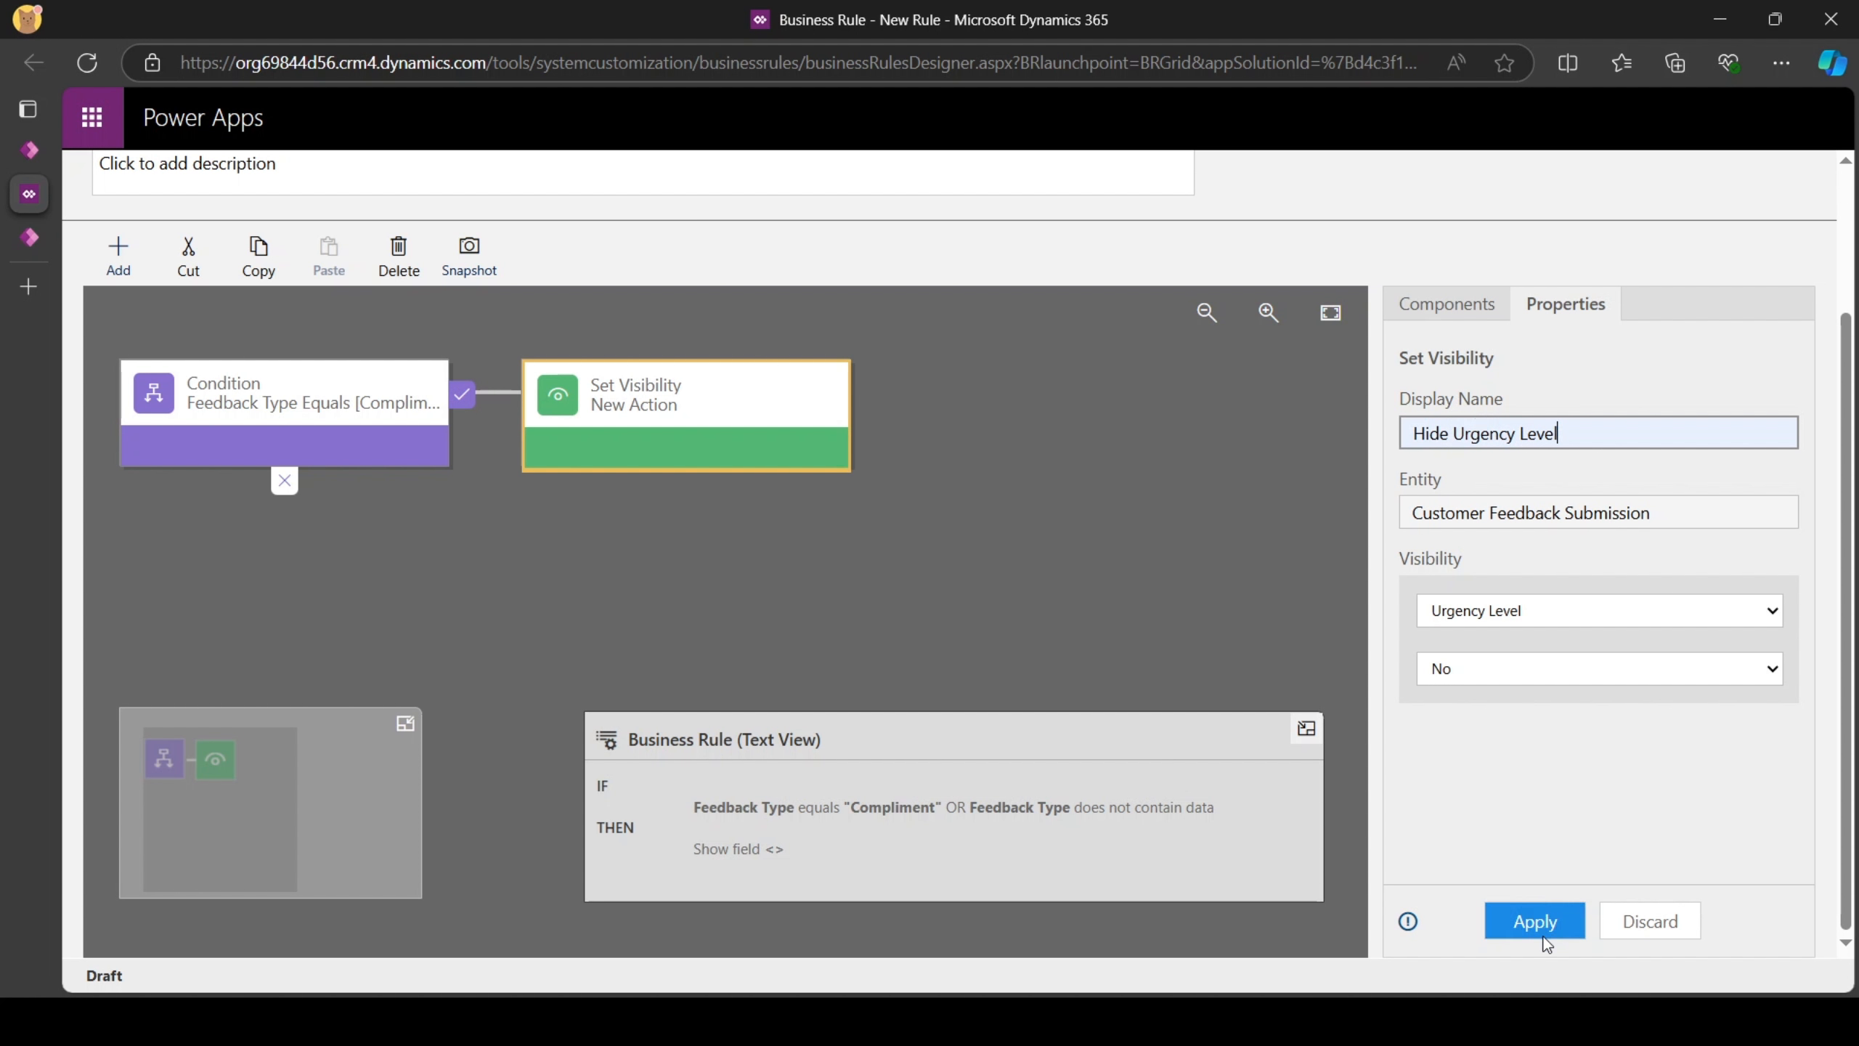
left_click(1534, 921)
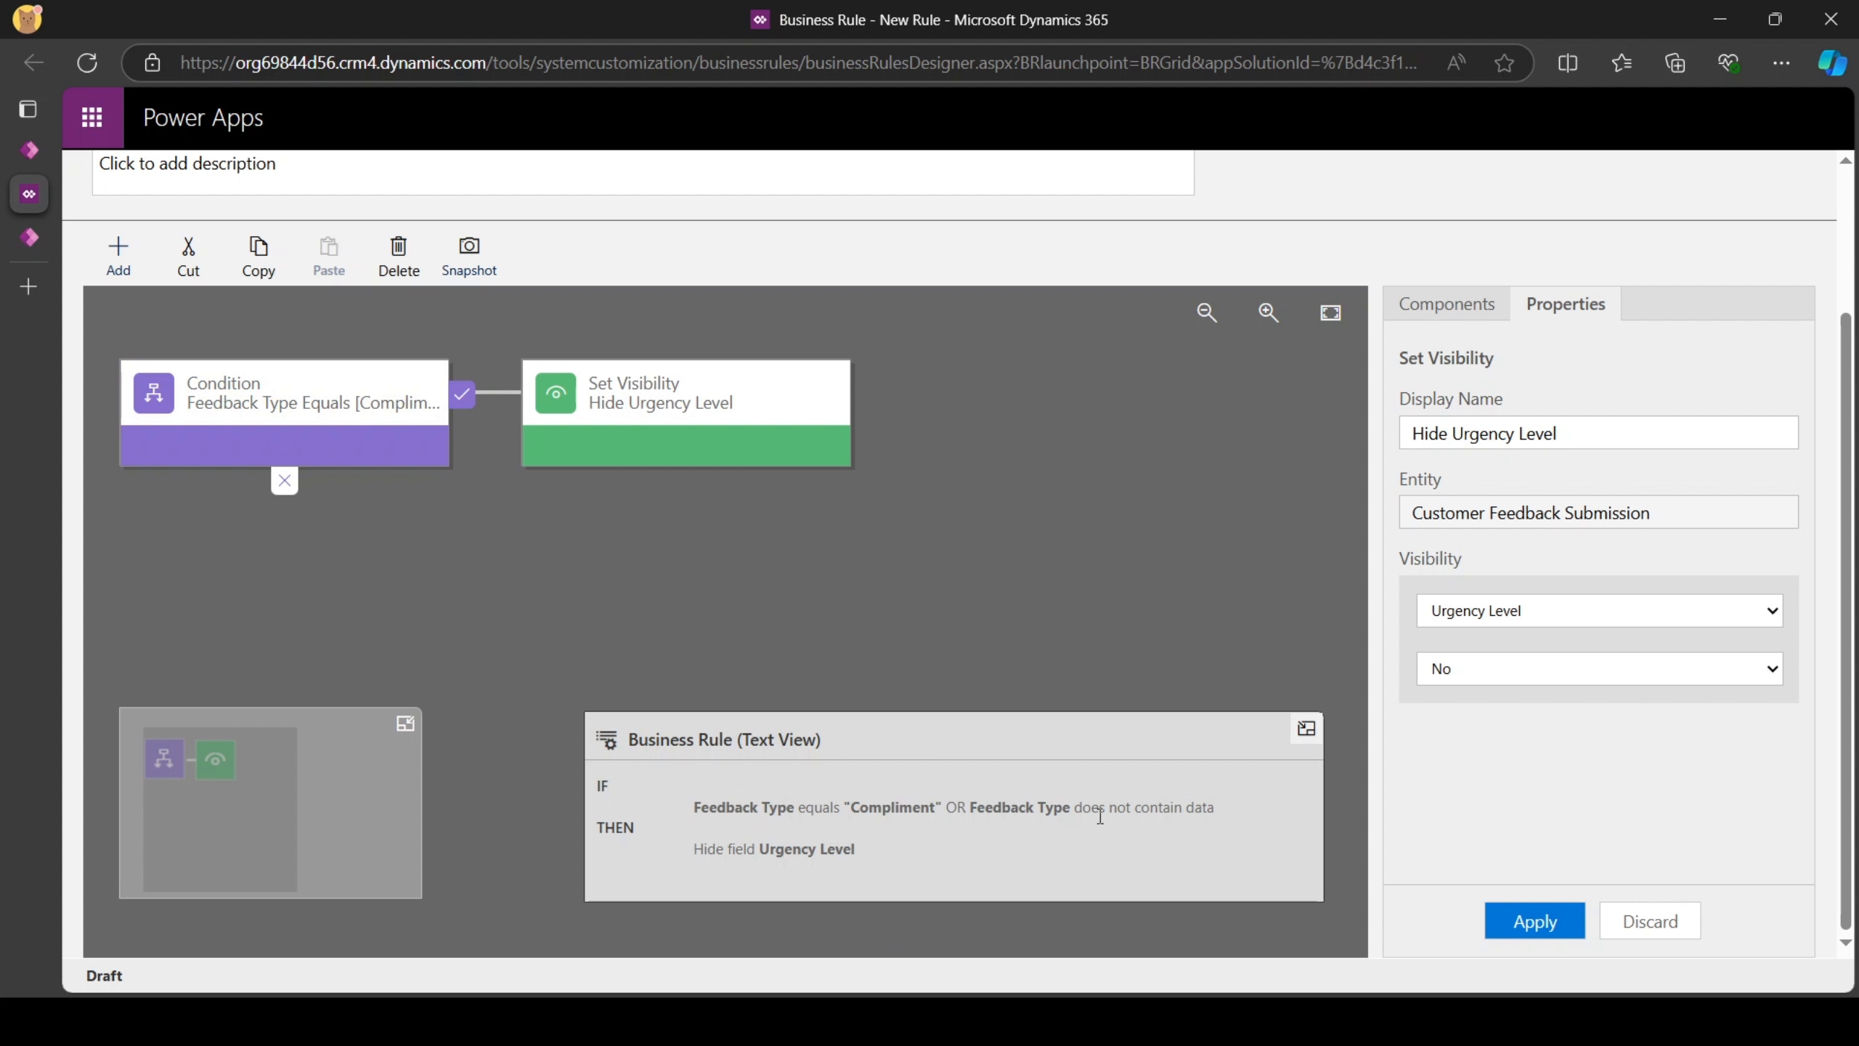
Copy the Hide Urgency Level action and paste the copy into the condition's false branch.
left_click(723, 416)
left_click(256, 265)
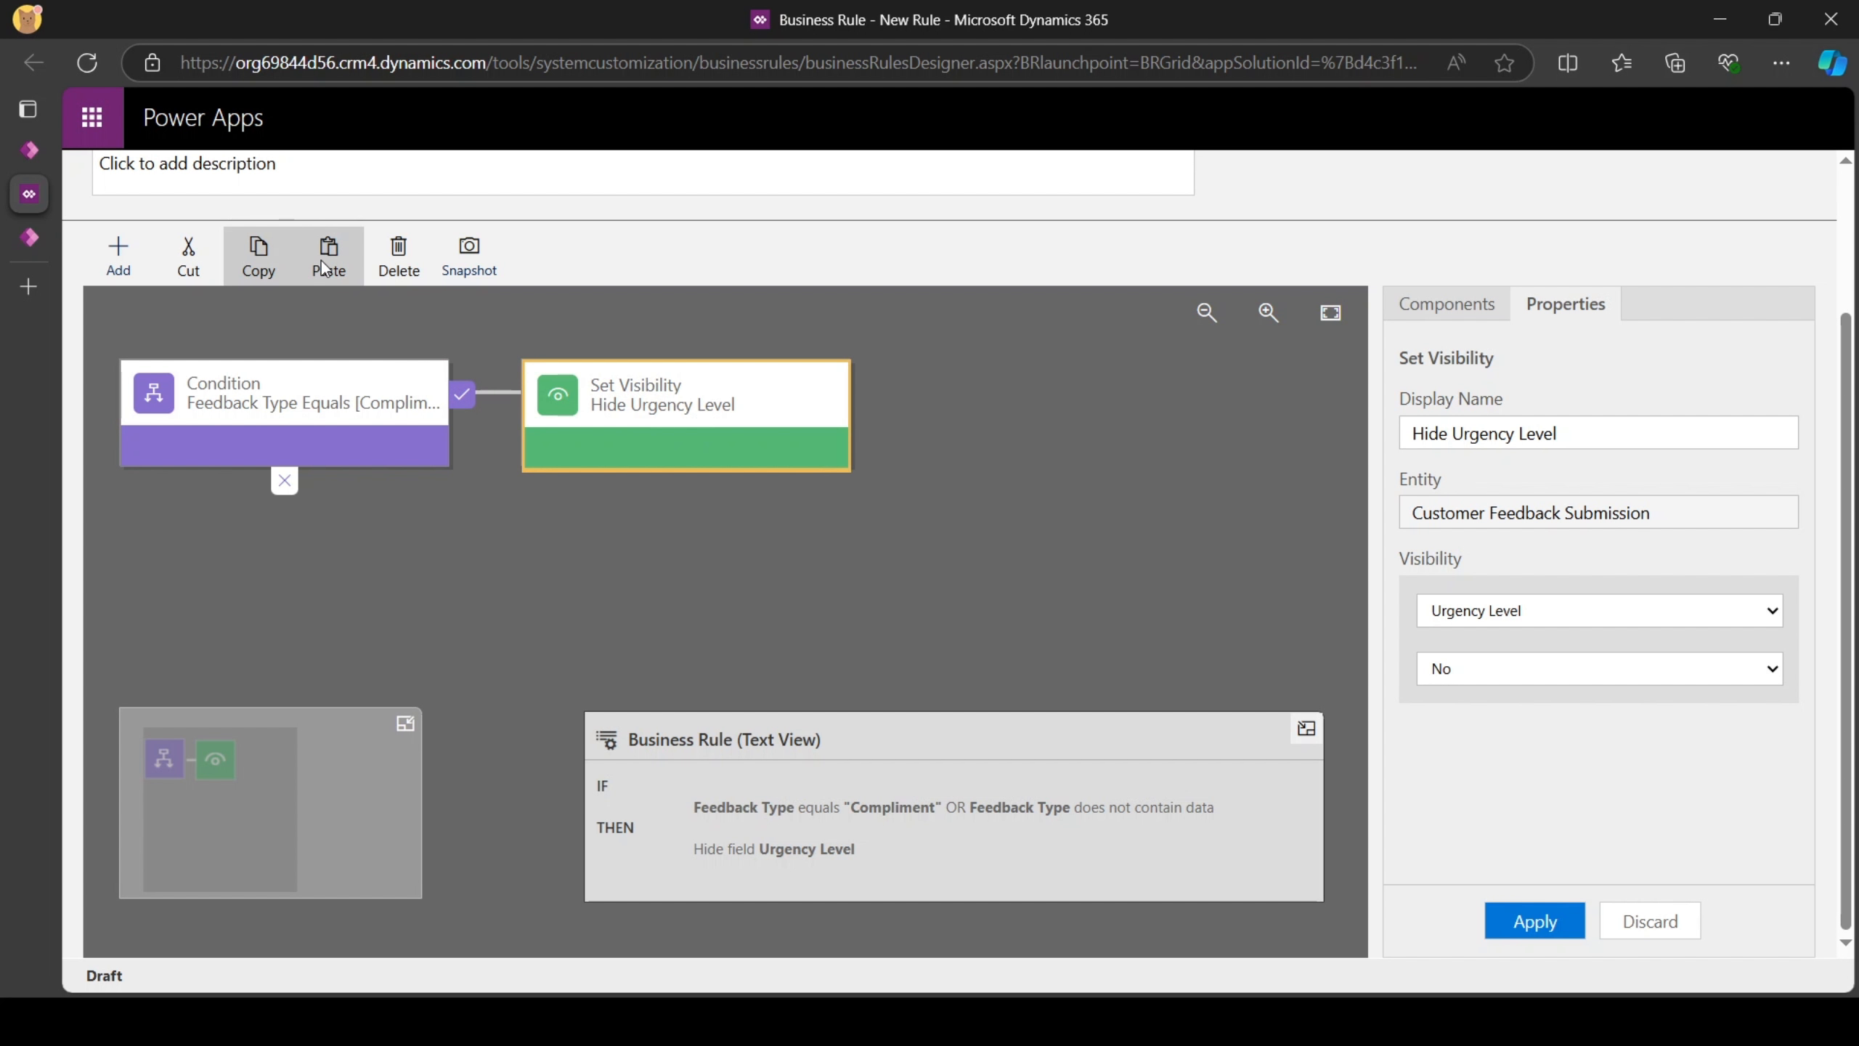
scroll(324, 267, "up", 3)
left_click(317, 689)
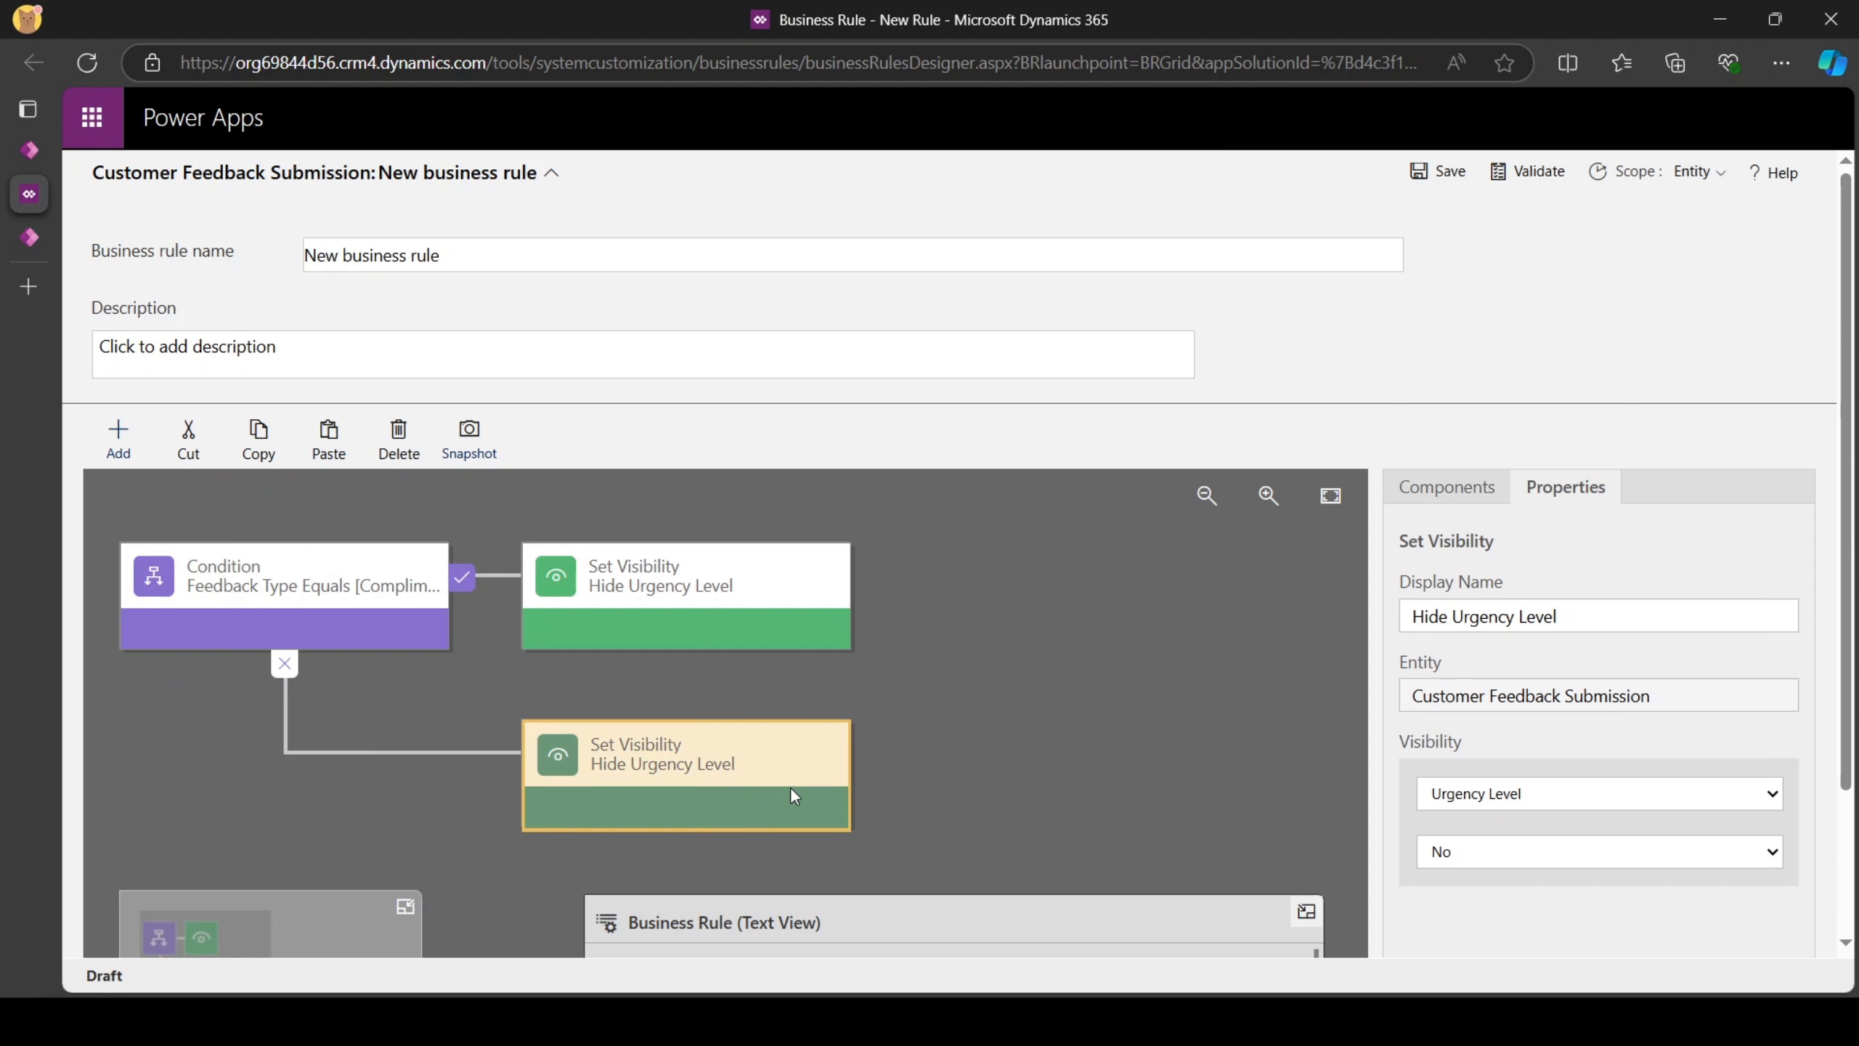
Rename the false branch's action as Show Urgency Level, set its visibility to Yes, and apply the settings.
double_click(1418, 622)
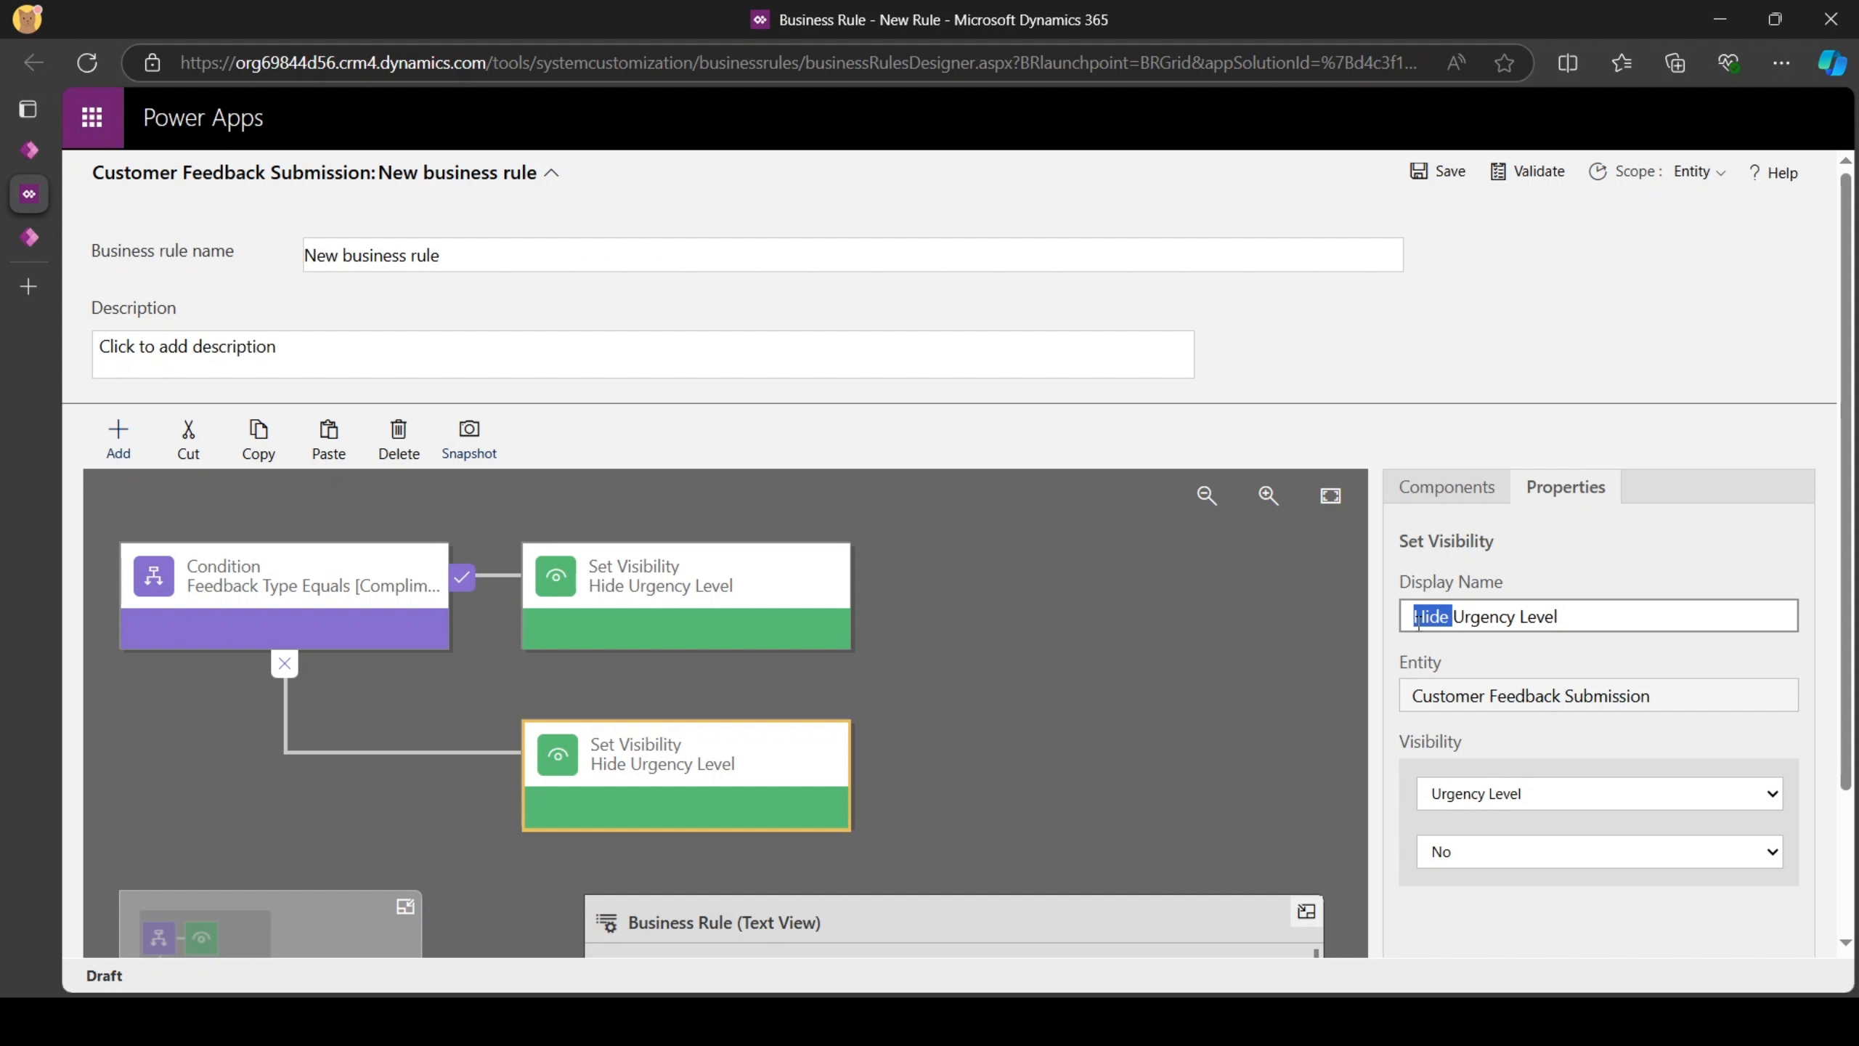
type("Show")
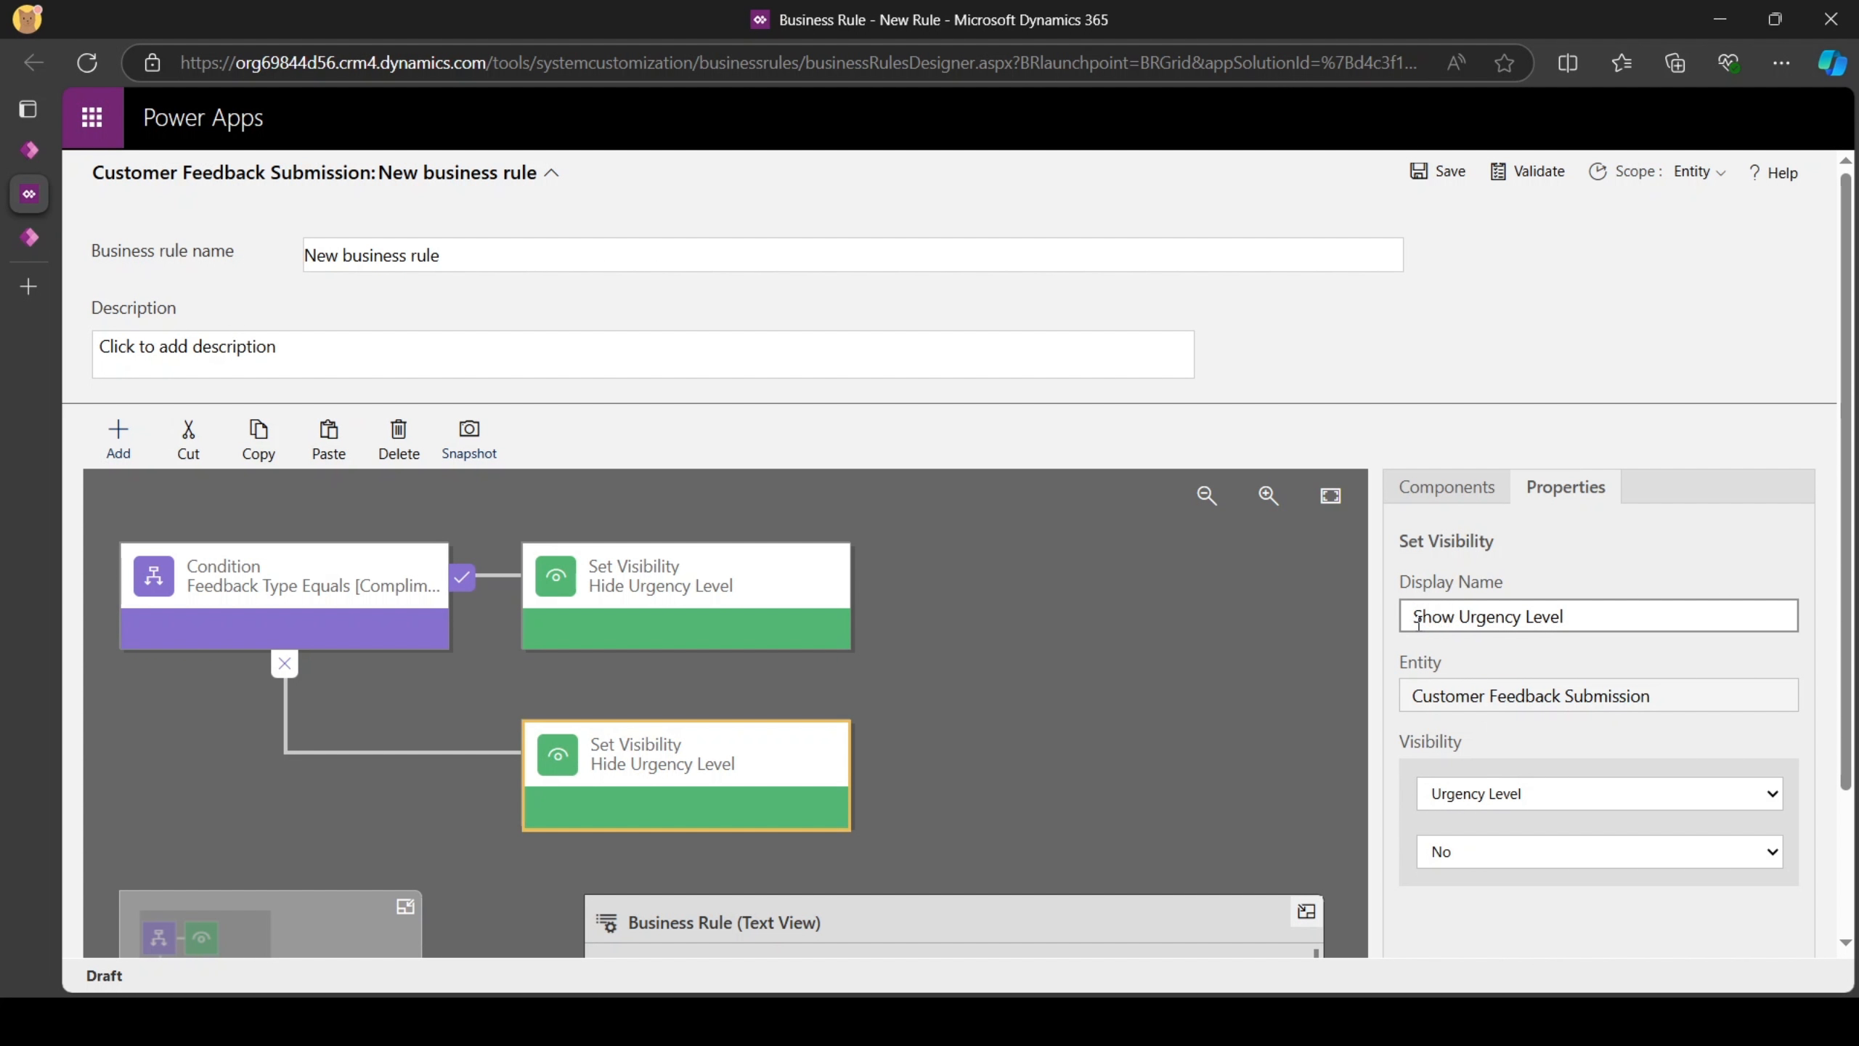
left_click(1513, 856)
left_click(1490, 884)
scroll(1500, 874, "down", 3)
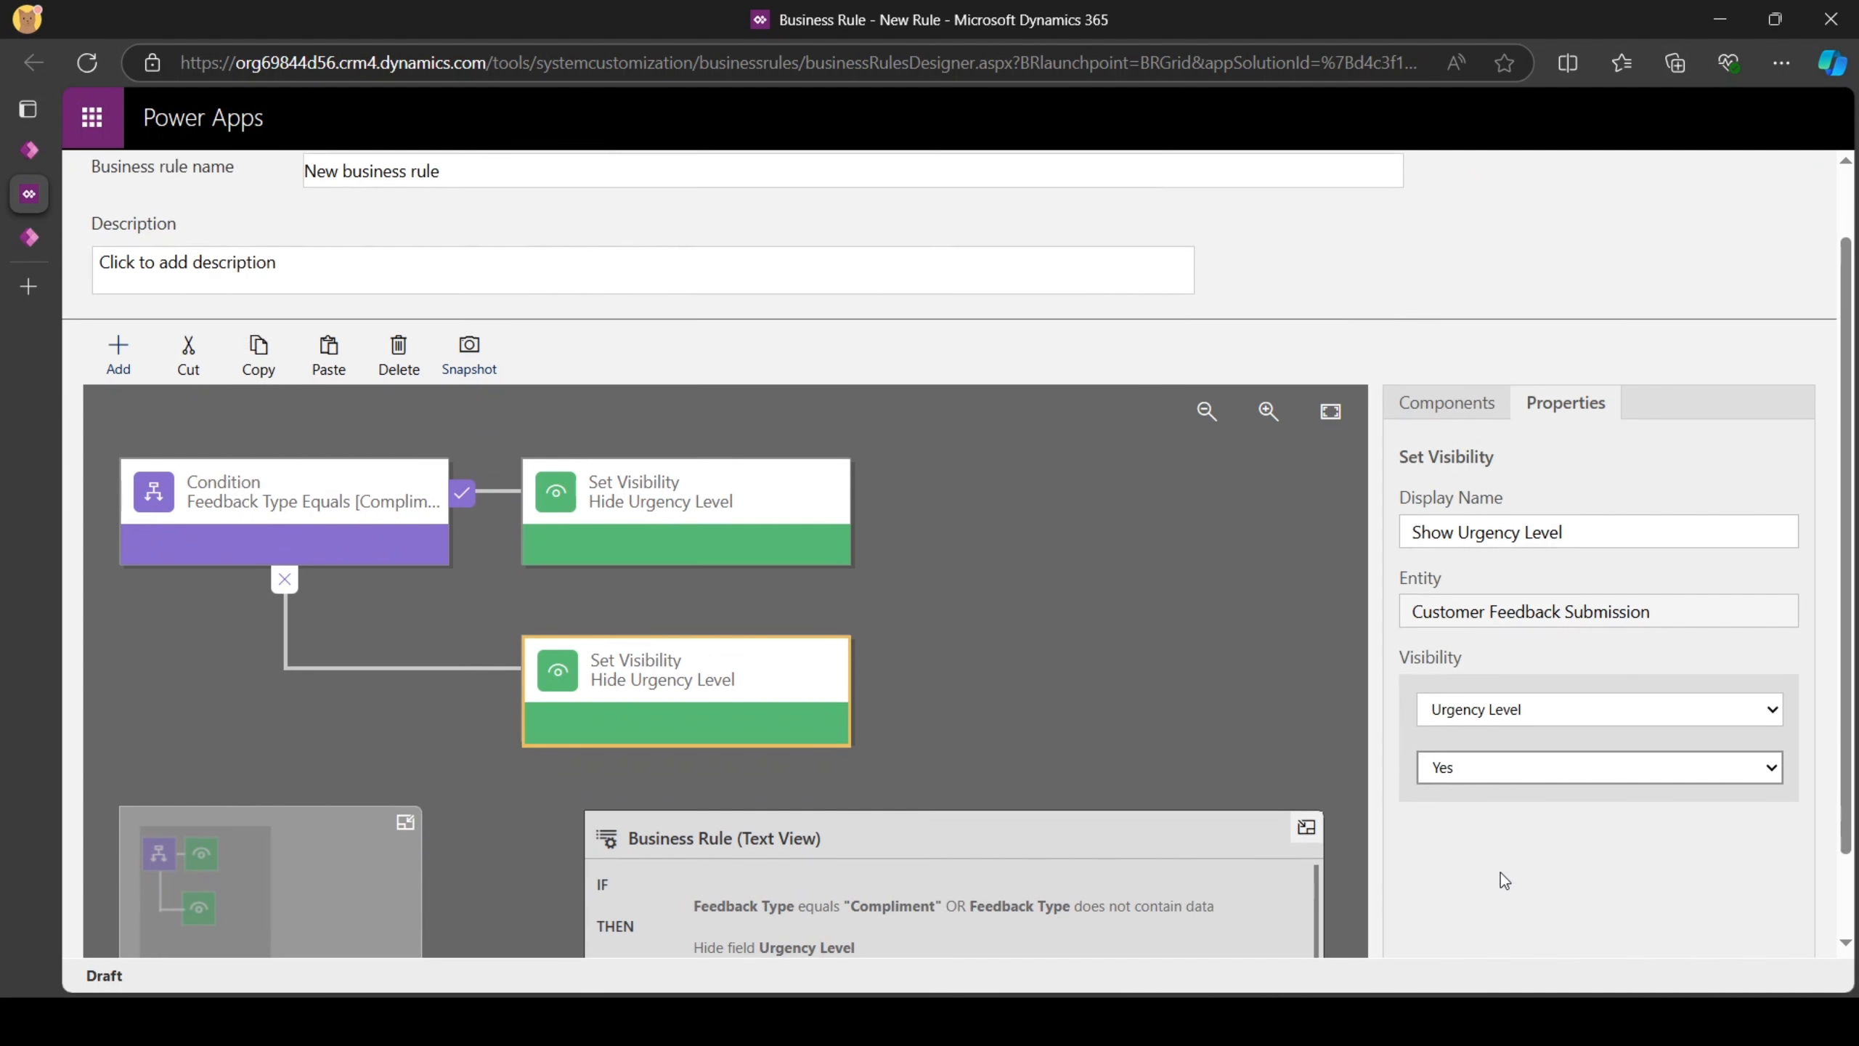
left_click(1529, 908)
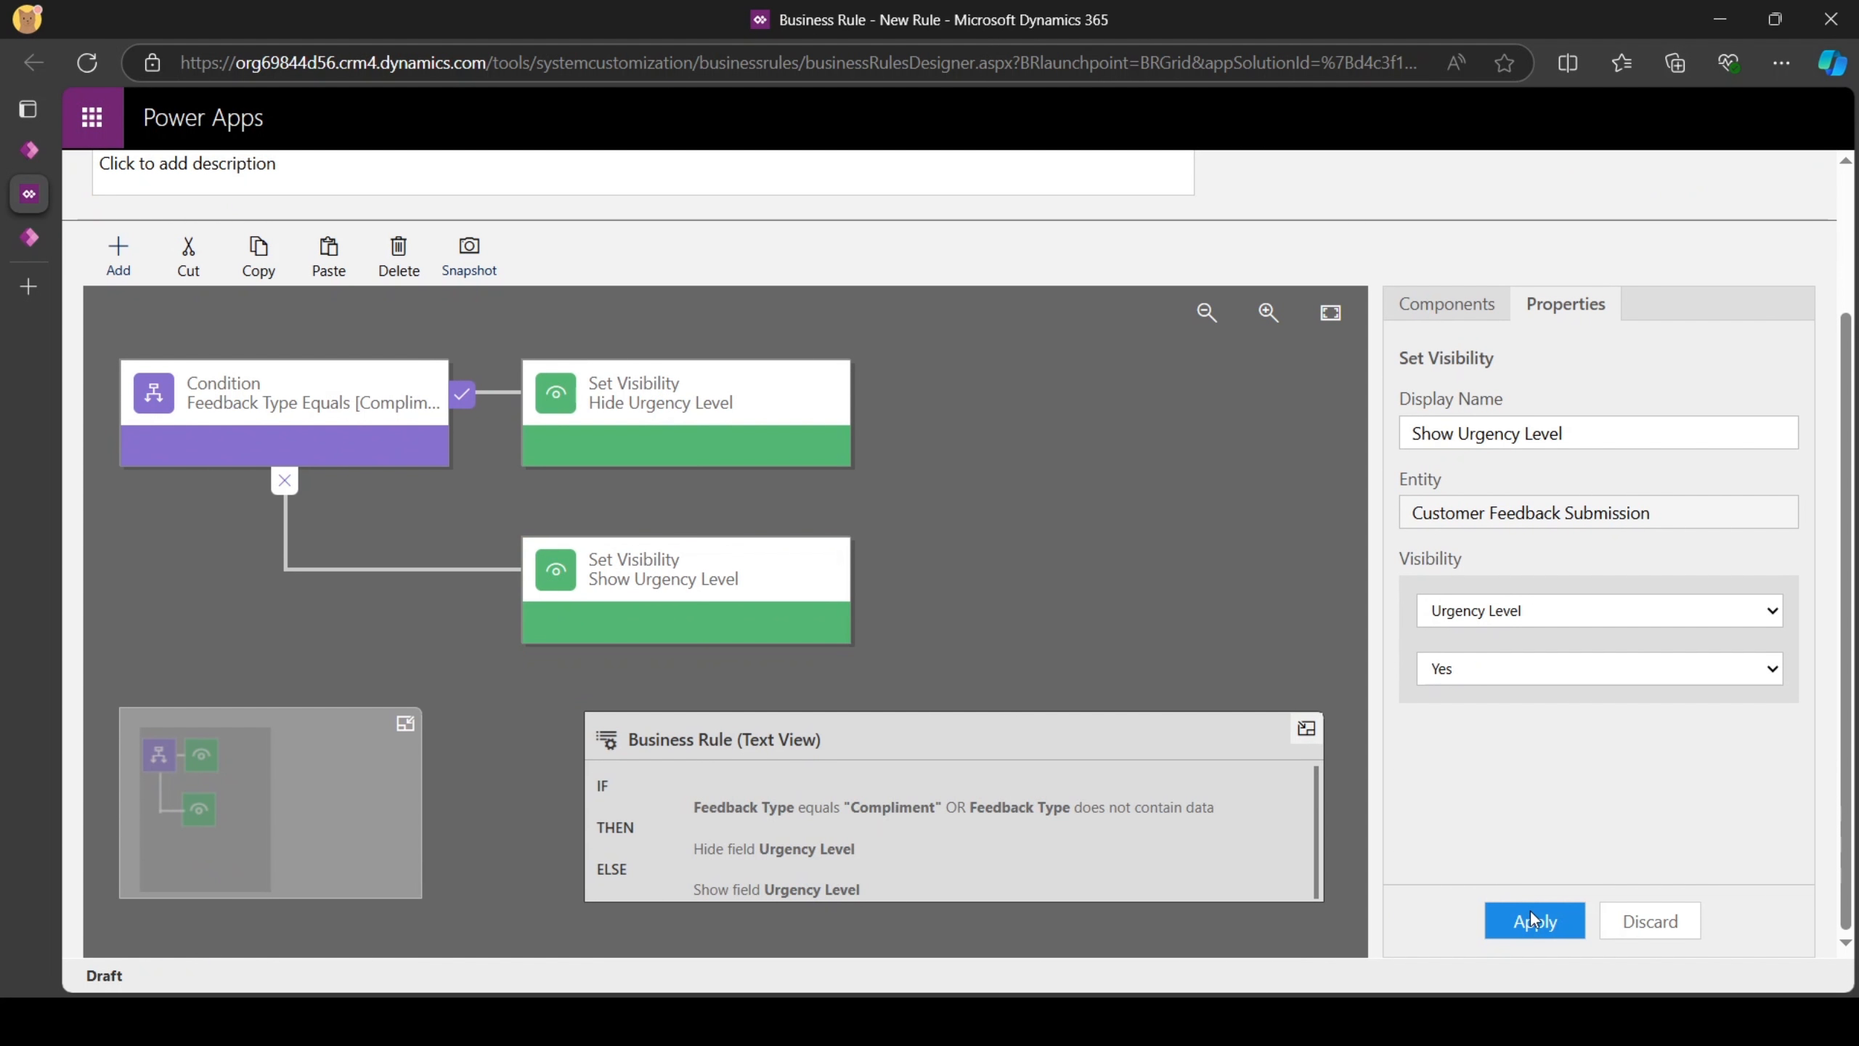
Add a Set Business Required action after Show Urgency Level and set the Urgency Level field to Business Required.
left_click(1468, 315)
left_click_drag(1665, 739, 904, 604)
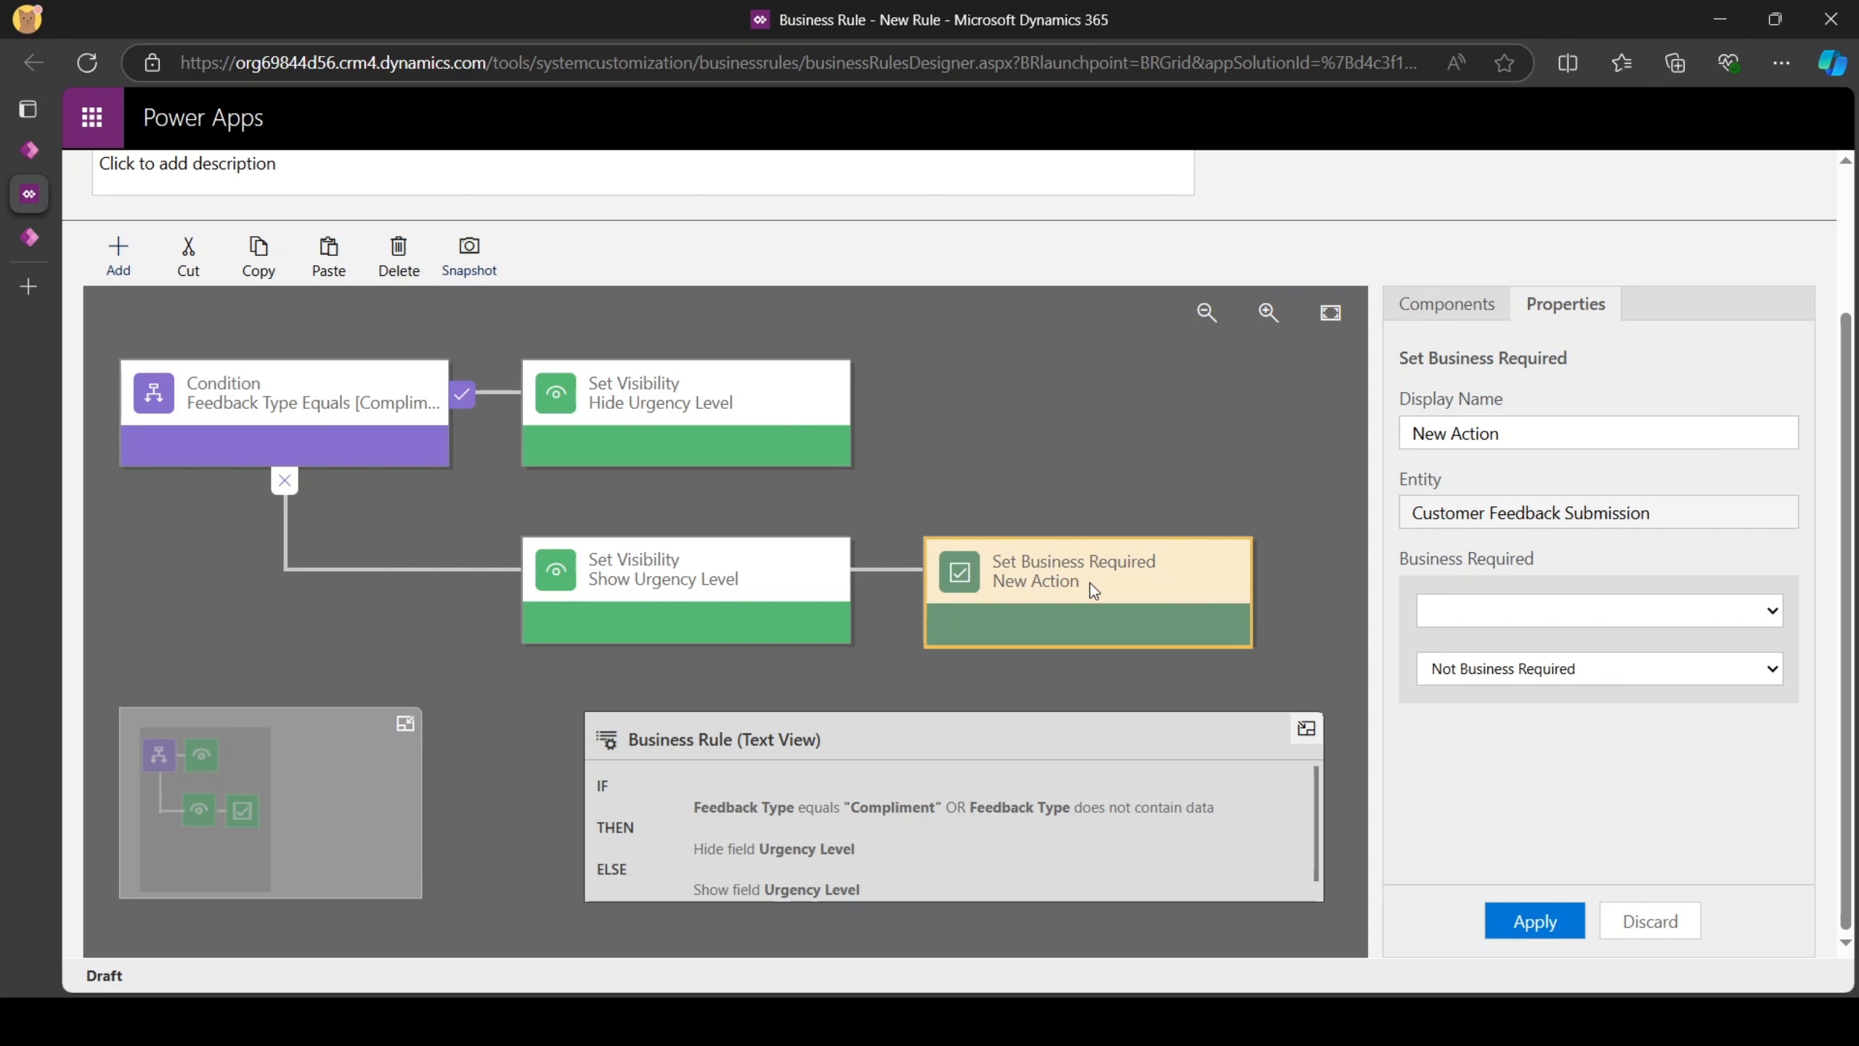
left_click(1502, 617)
left_click(1506, 585)
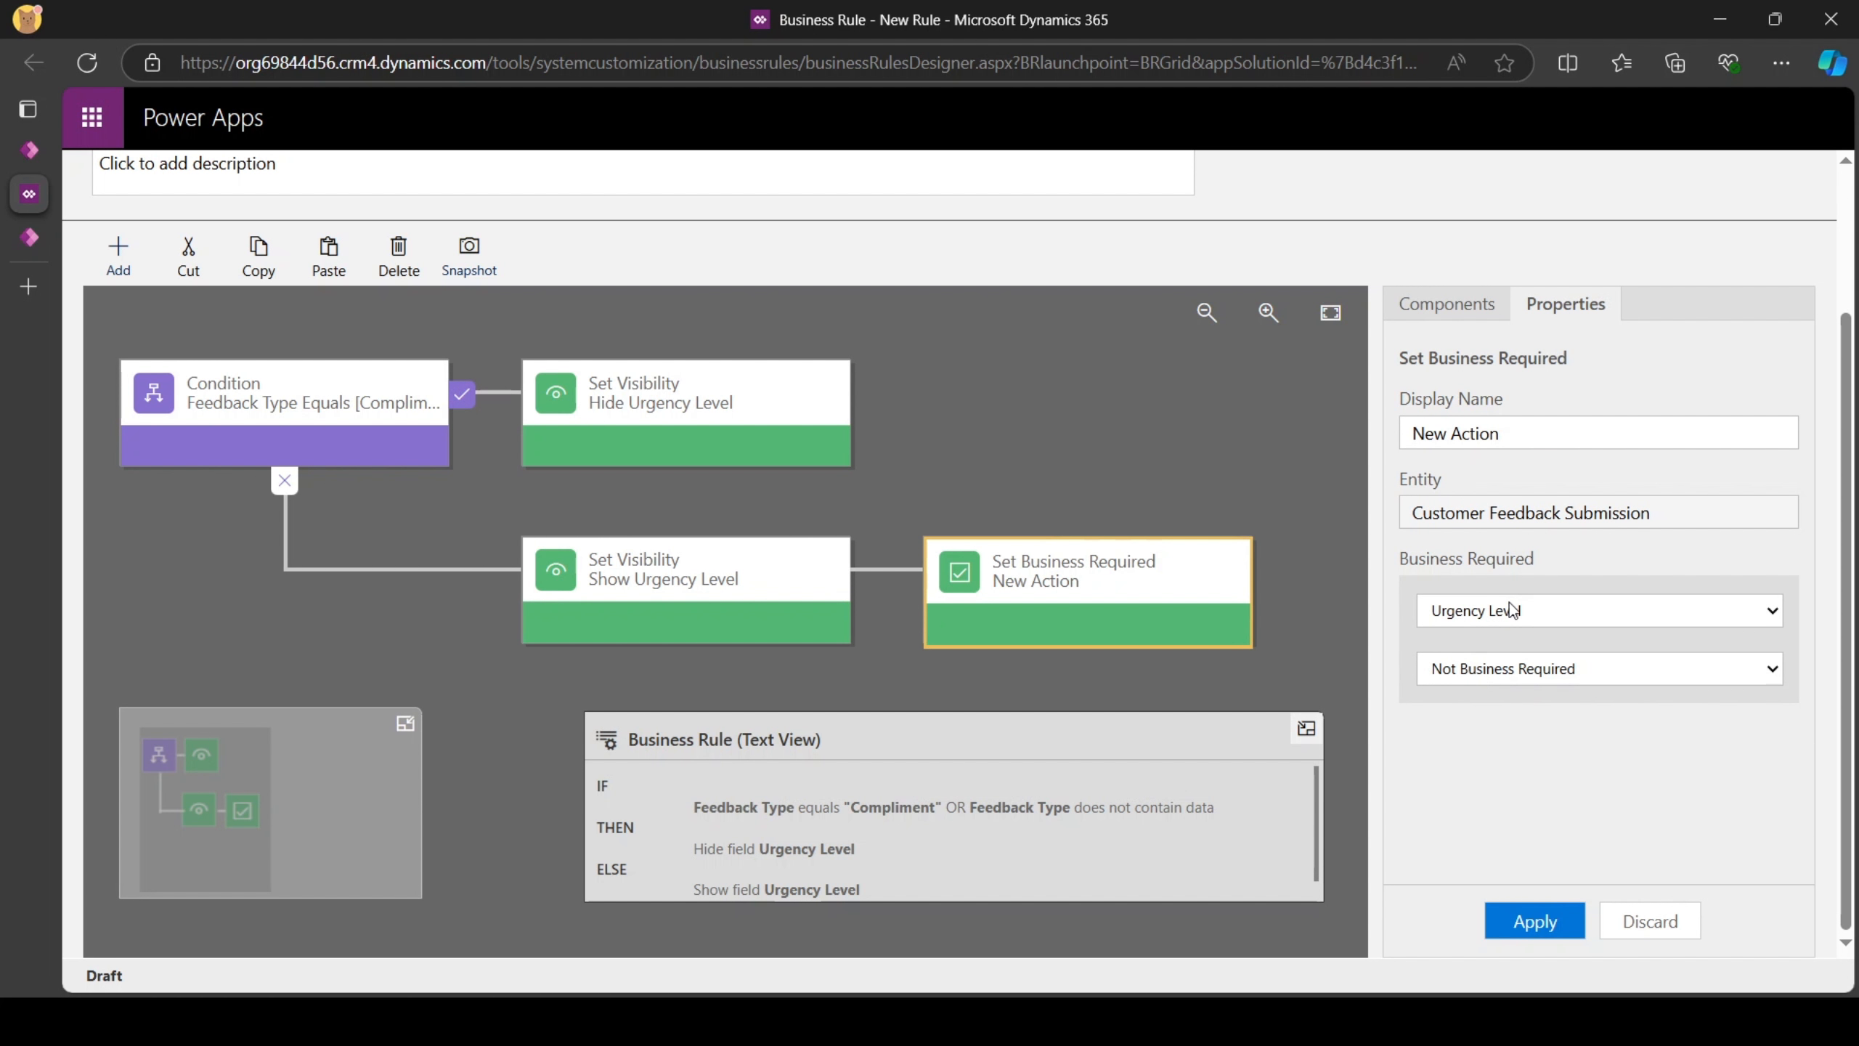
left_click(1480, 667)
left_click(1471, 721)
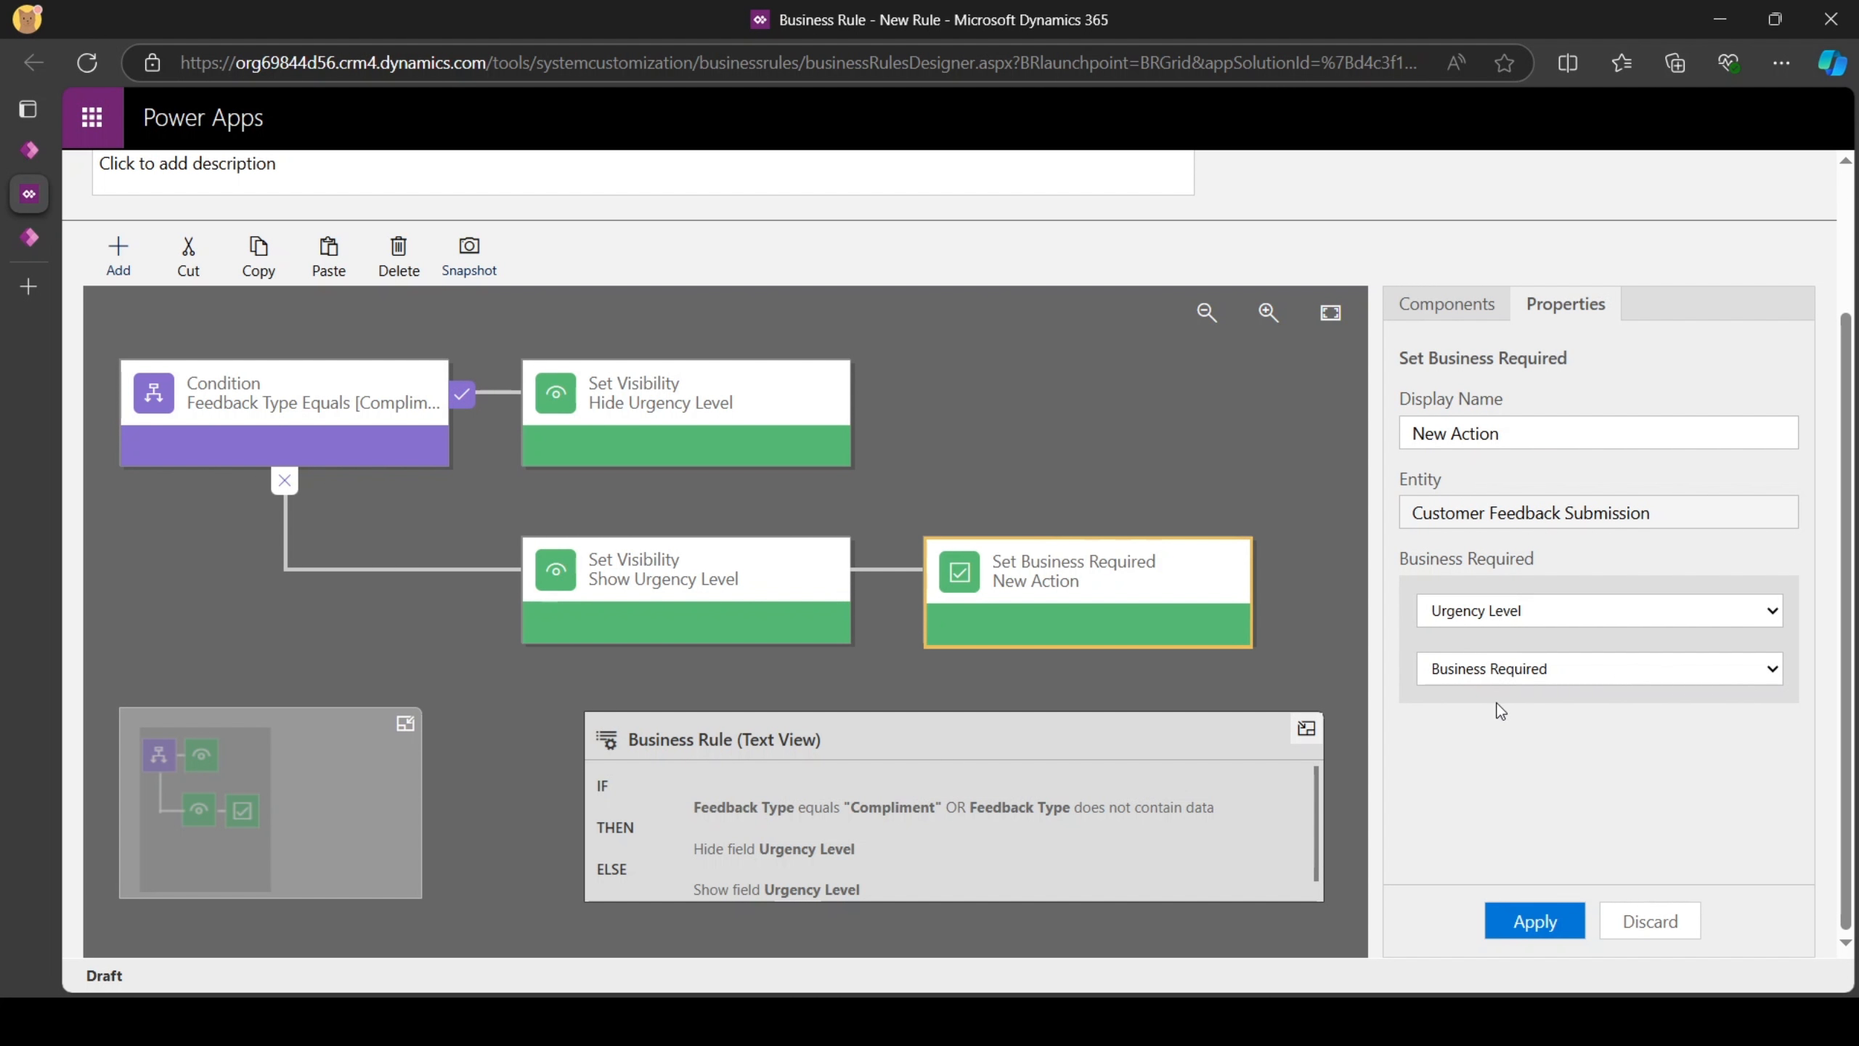
Name the Set Business Required action Set Urgency Level to Required and apply its settings.
left_click(1488, 434)
key("ctrl+a")
type("Set ")
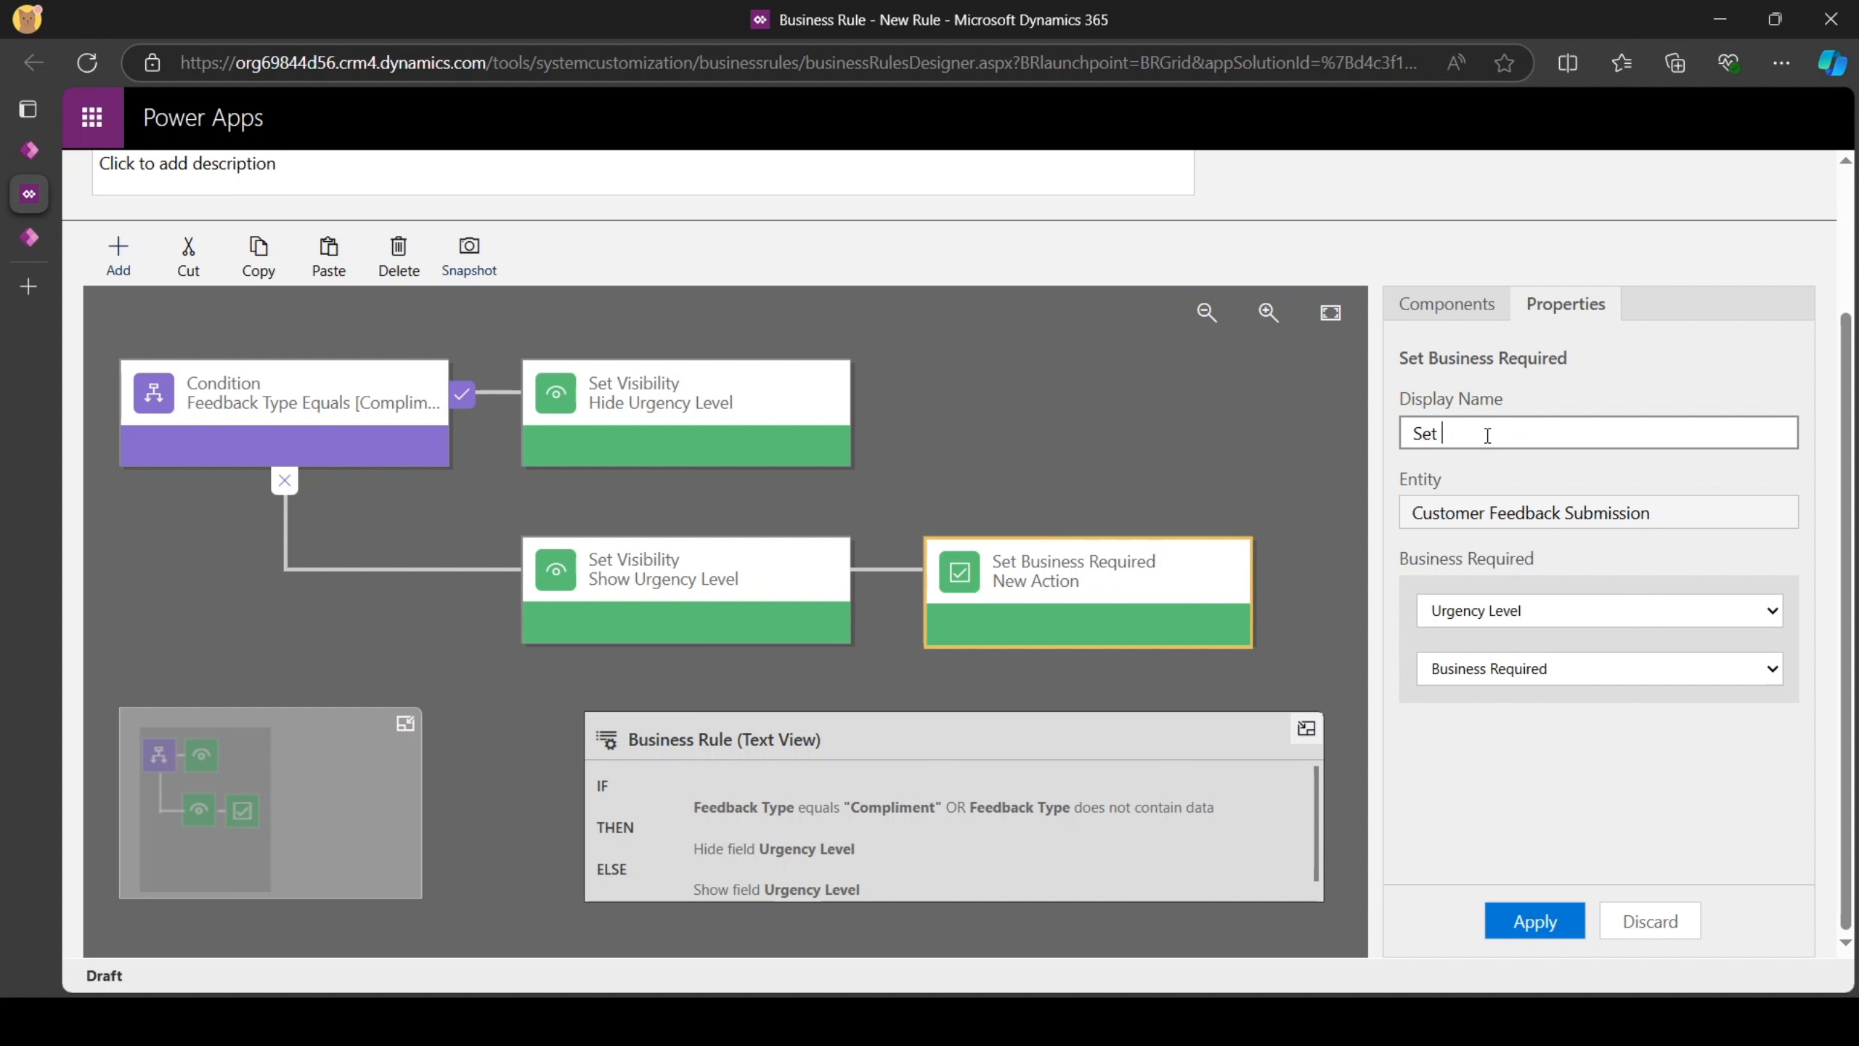
type("Urgency Level to Required")
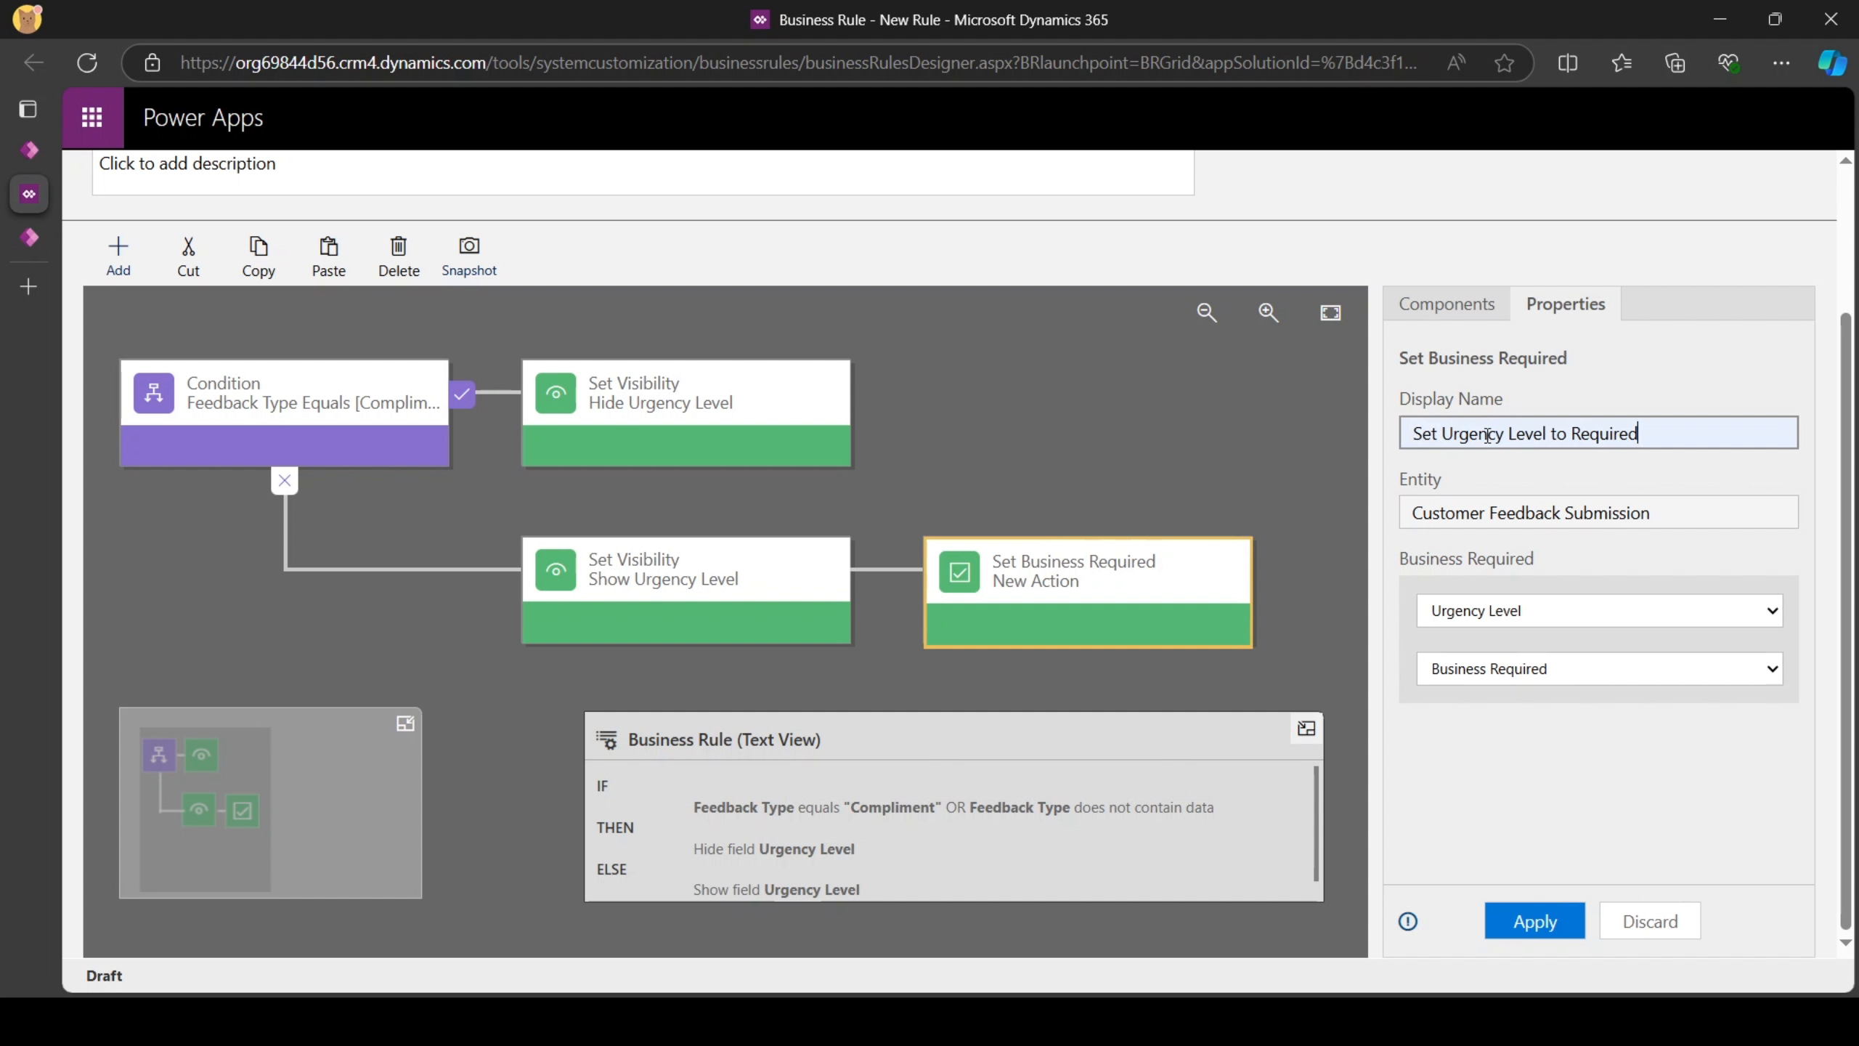
left_click(1534, 921)
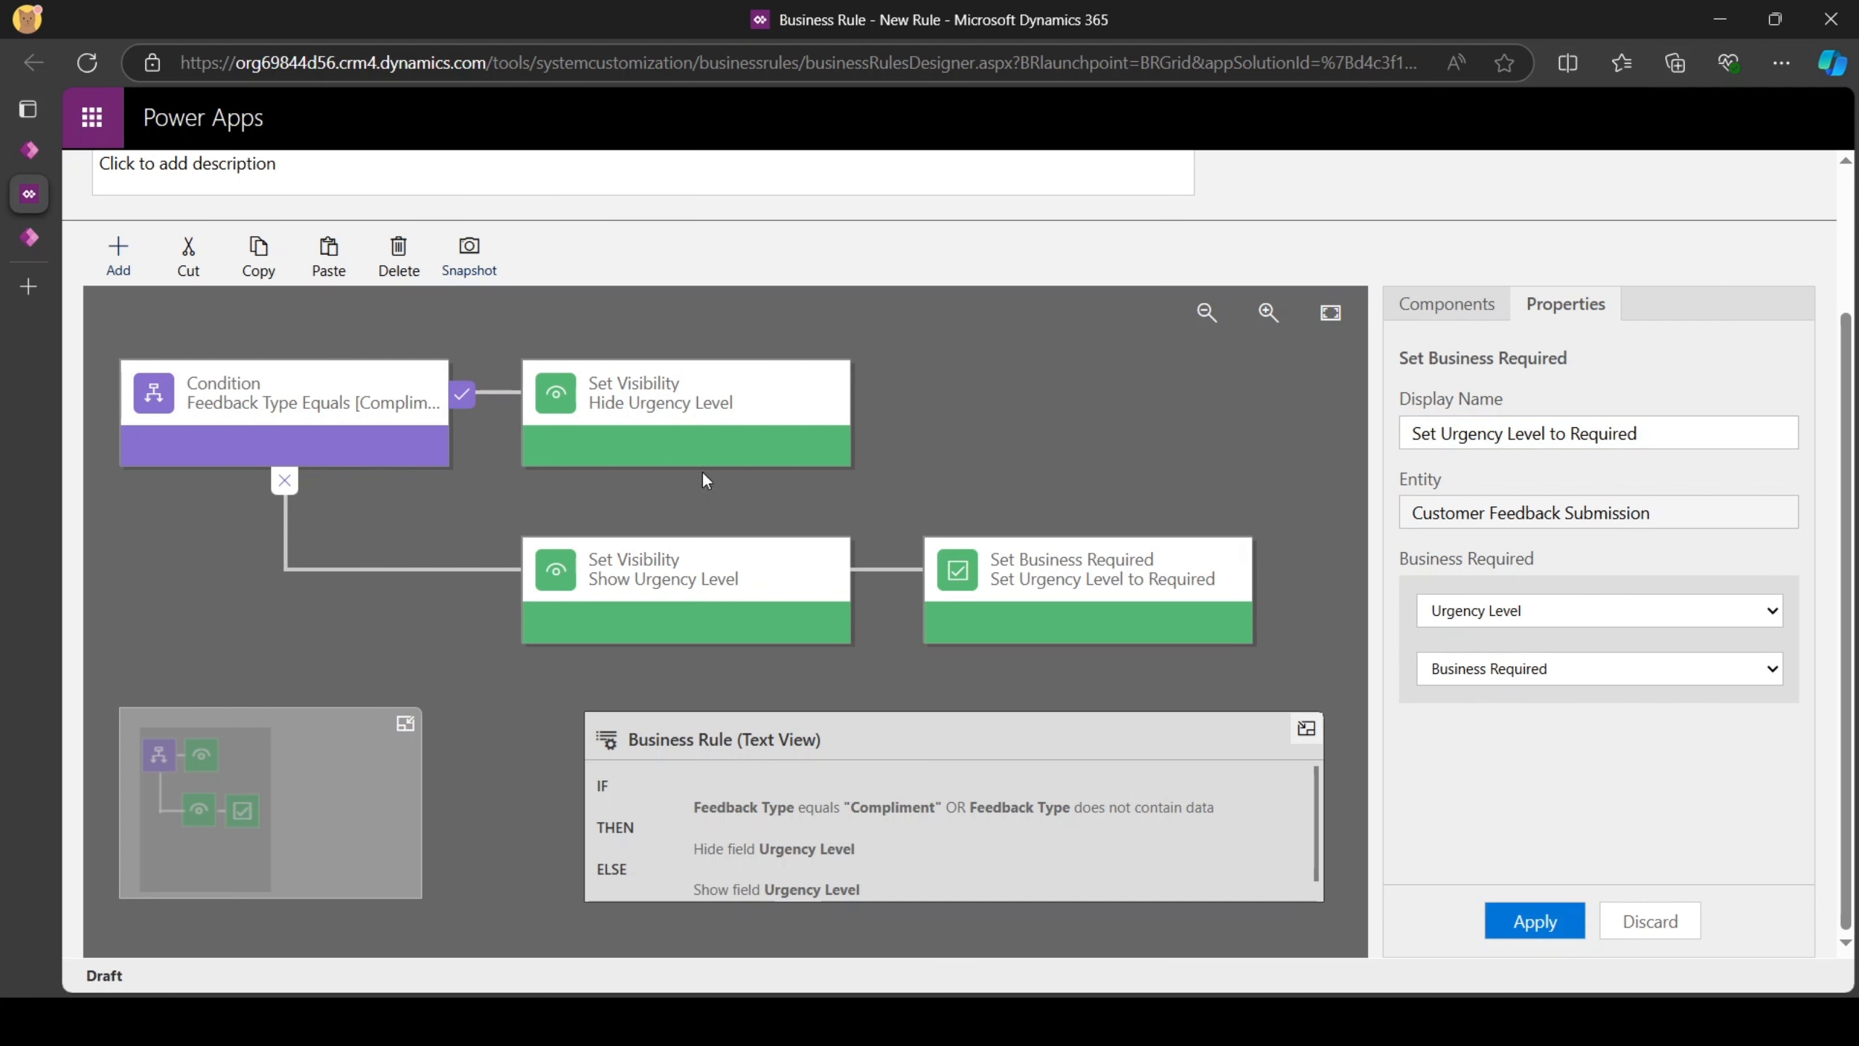
Name the business rule Feedback Type Validation, replacing the default rule name.
scroll(325, 233, "up", 3)
left_click(466, 254)
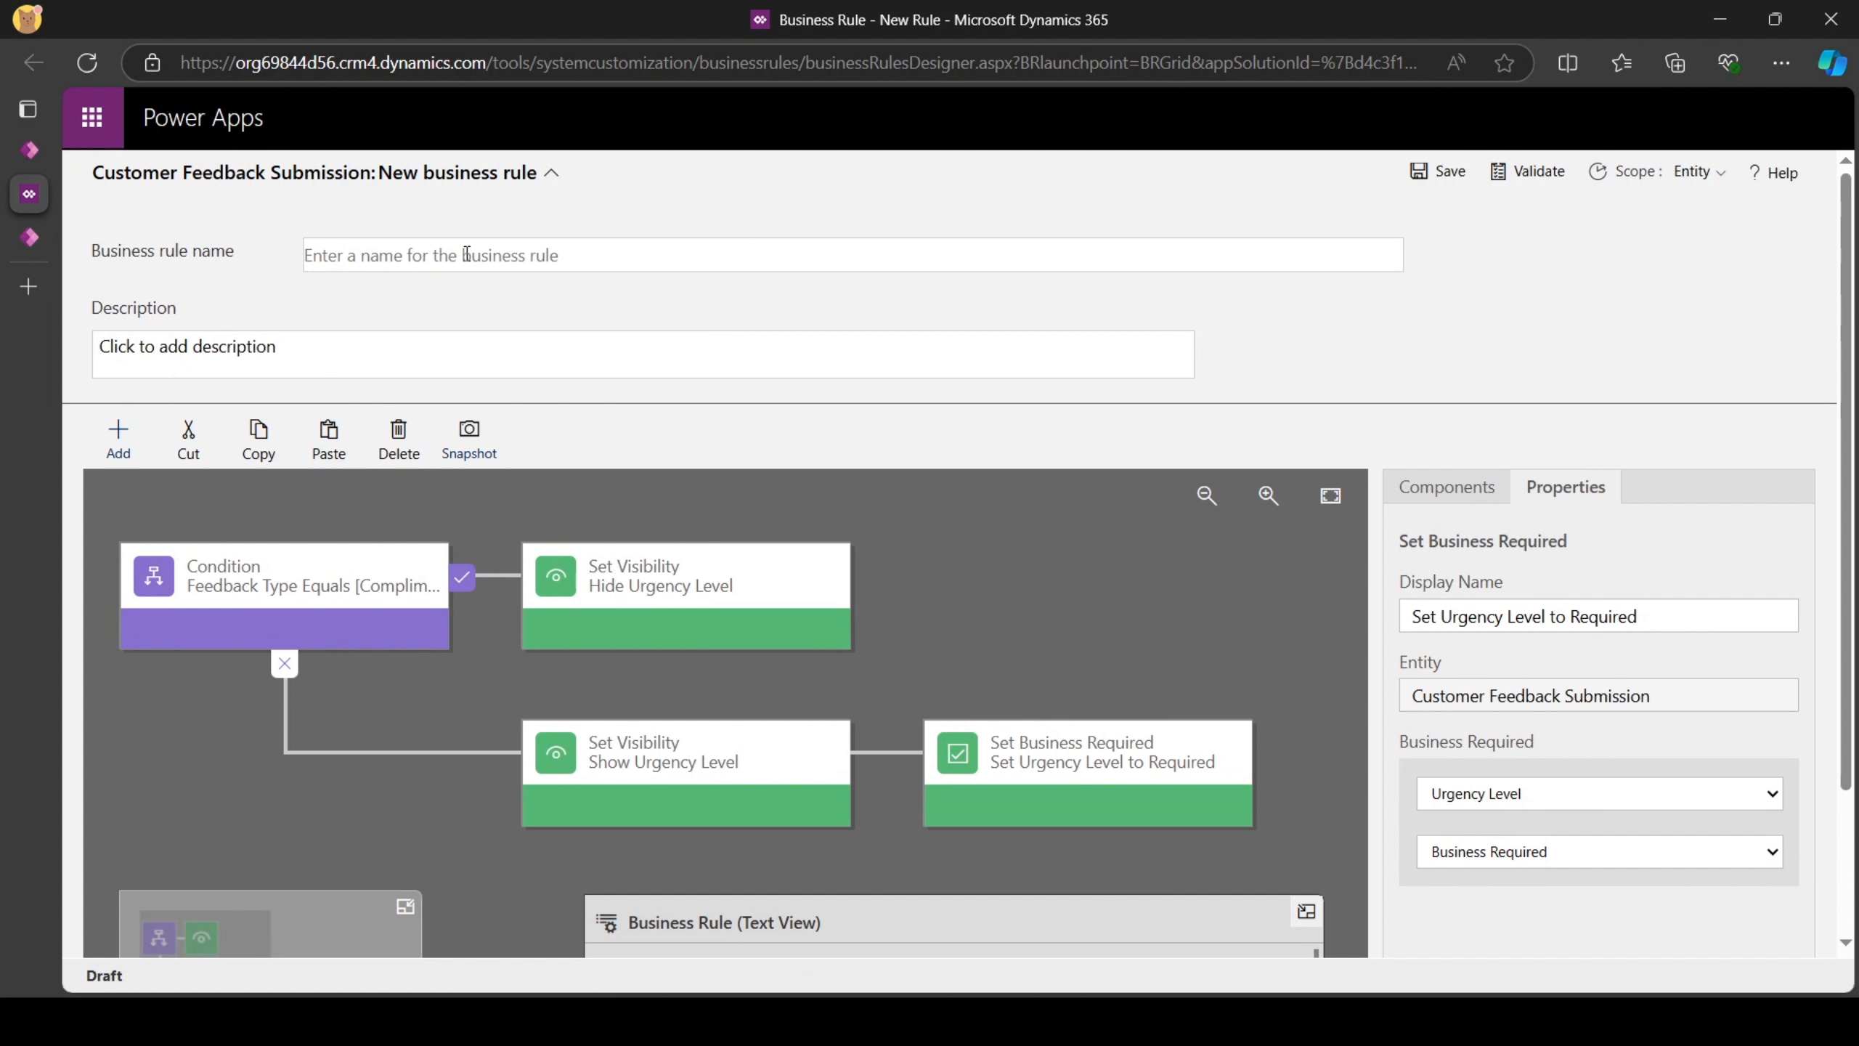
type("Feedback")
key("BackSpace")
key("BackSpace")
type("d")
key("Down")
key("Return")
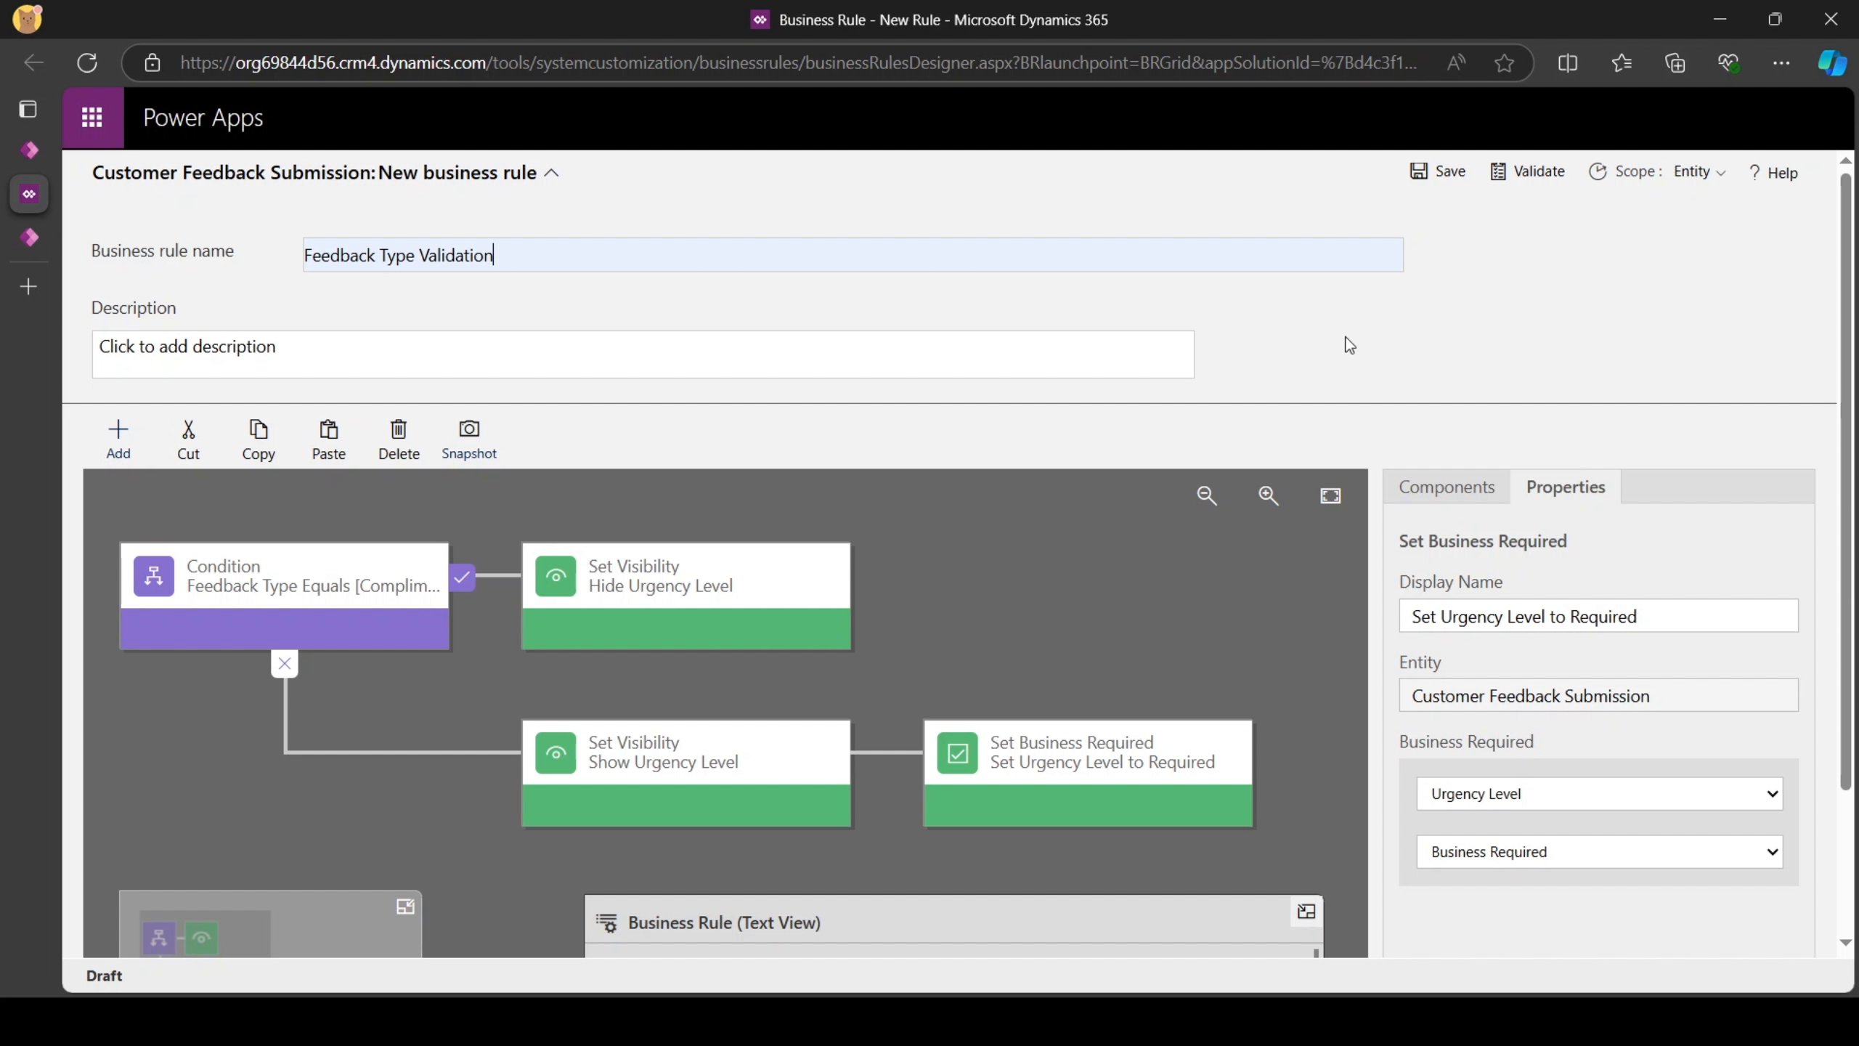
Save the Feedback Type Validation business rule and activate it, confirming the activation.
left_click(1428, 180)
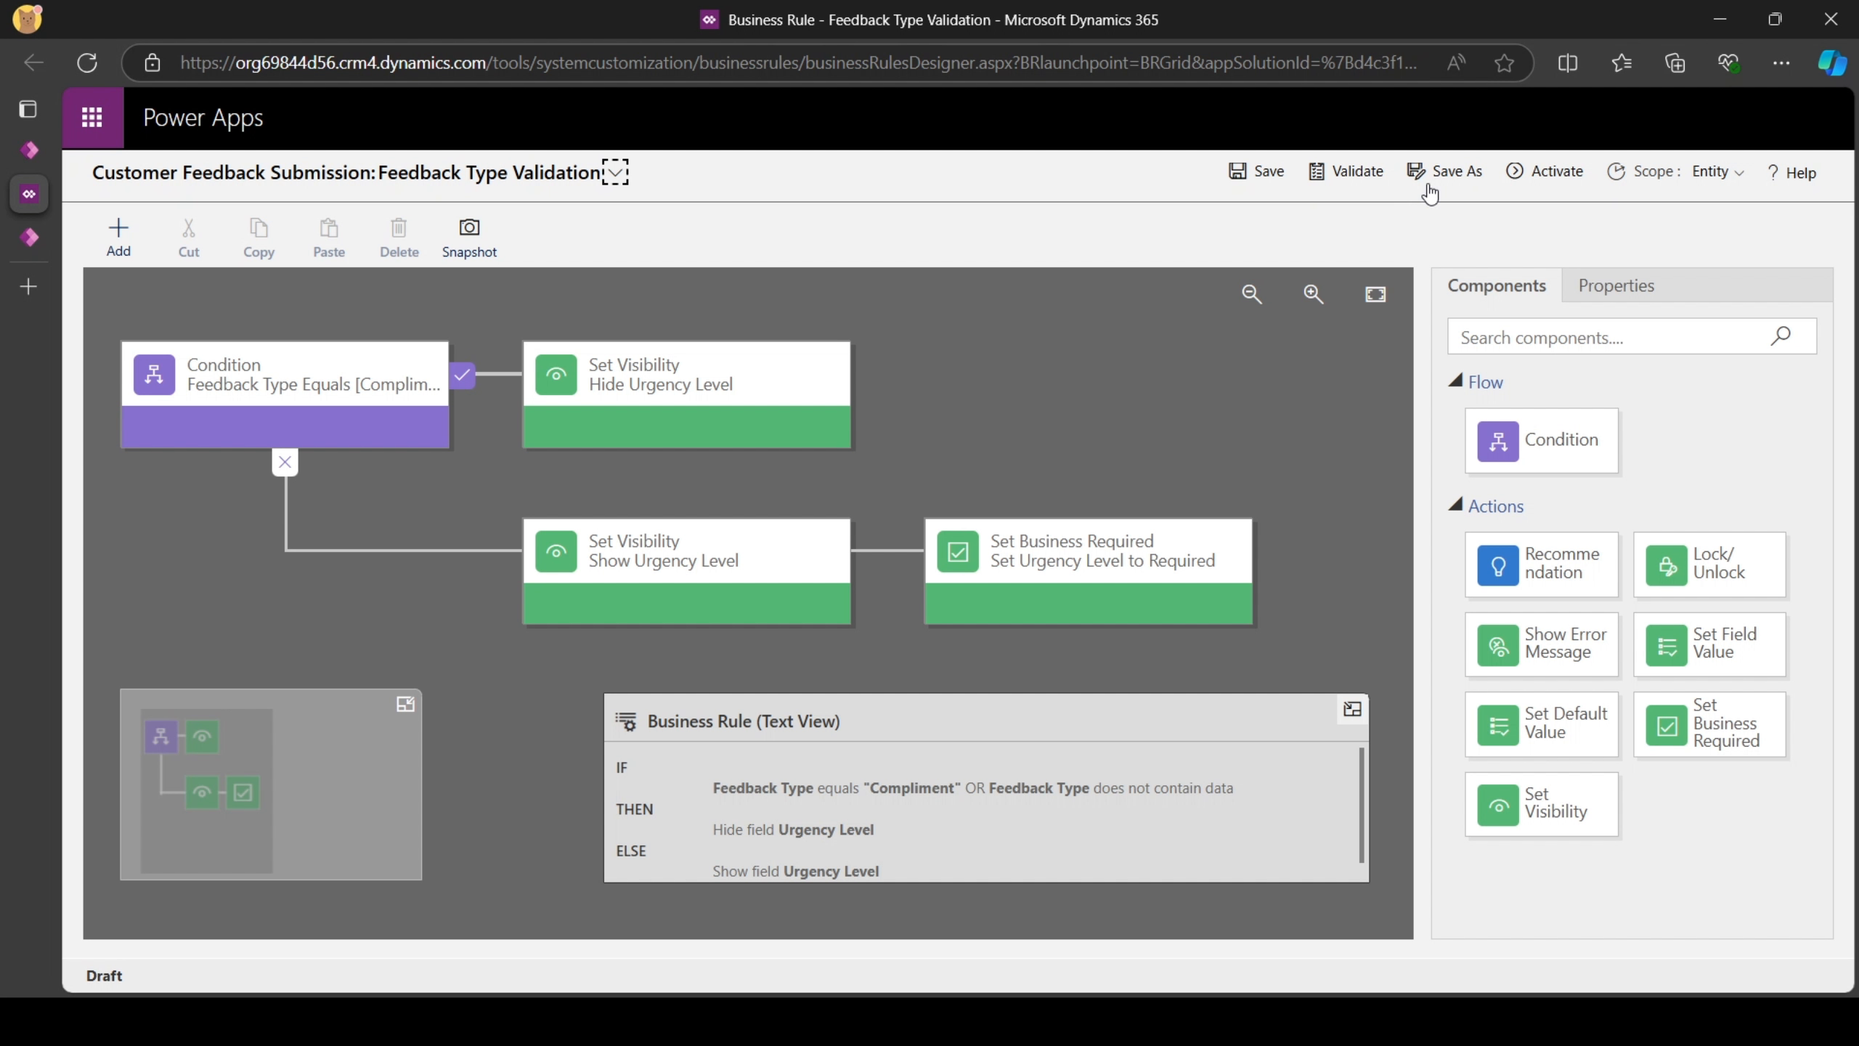
left_click(1550, 176)
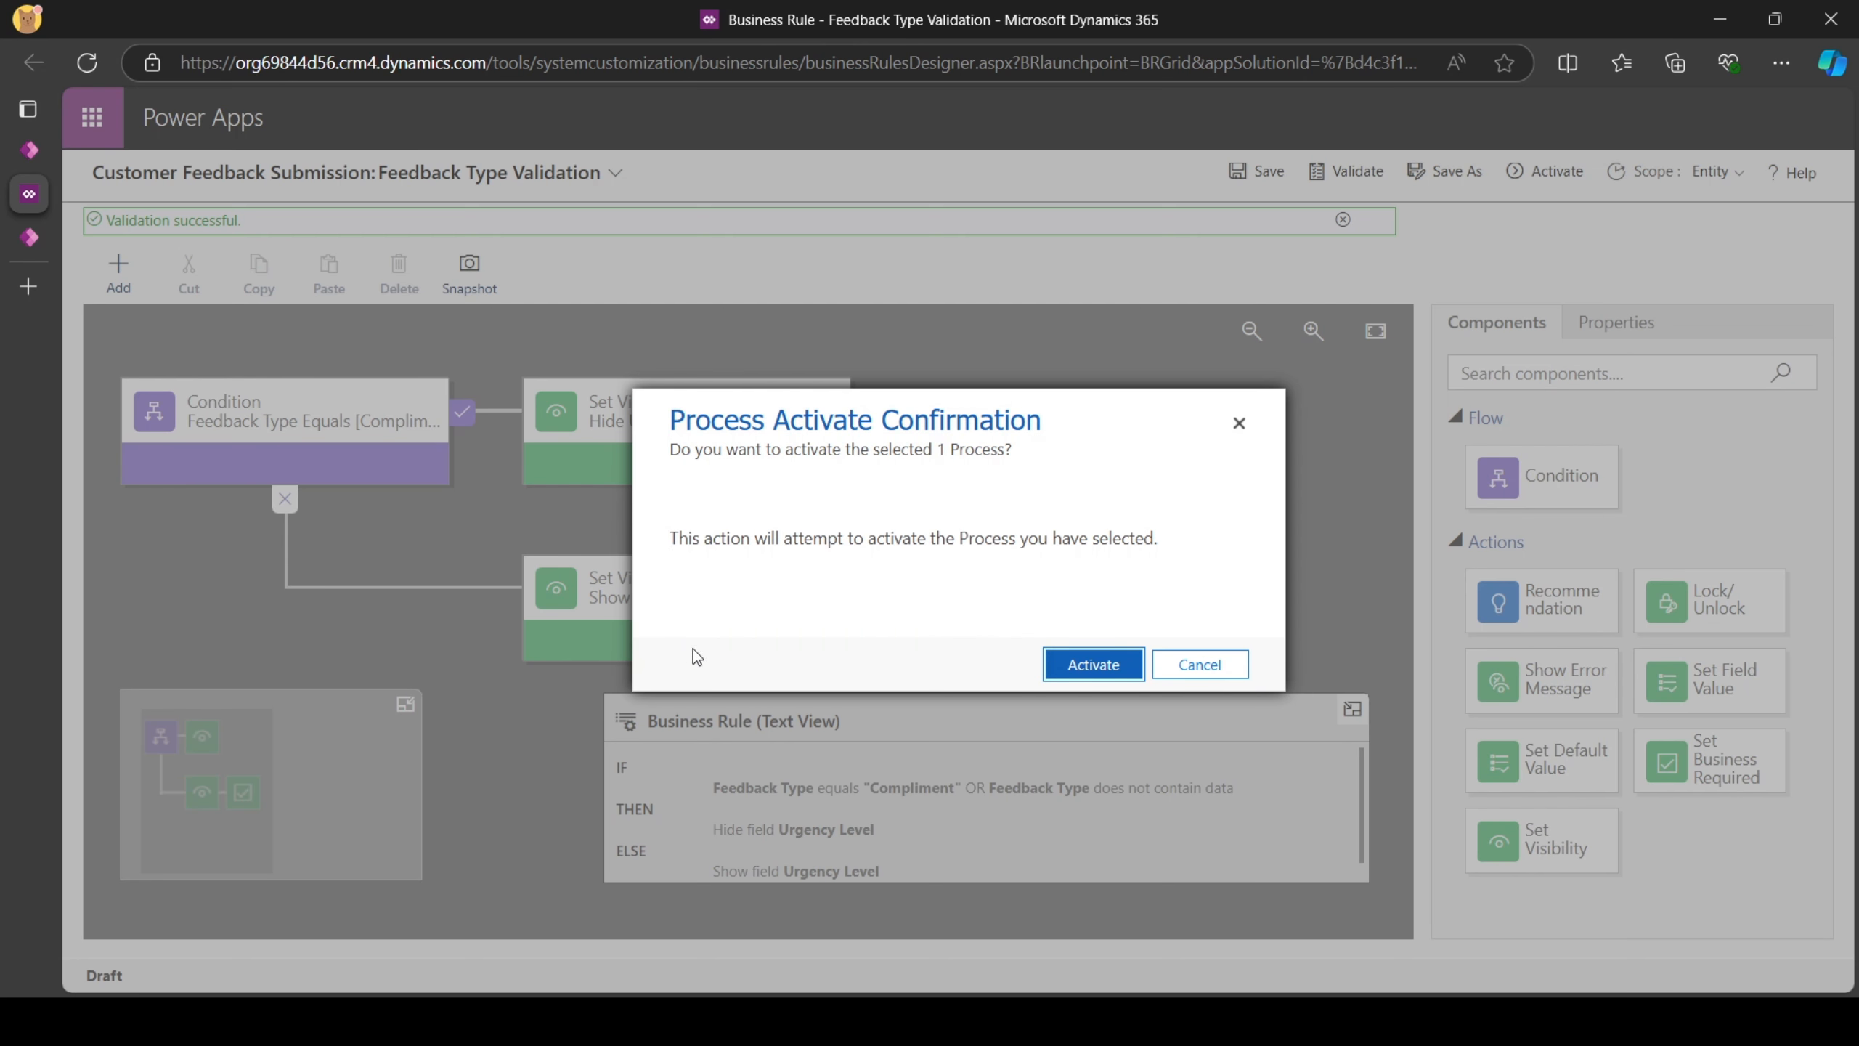
left_click(1068, 668)
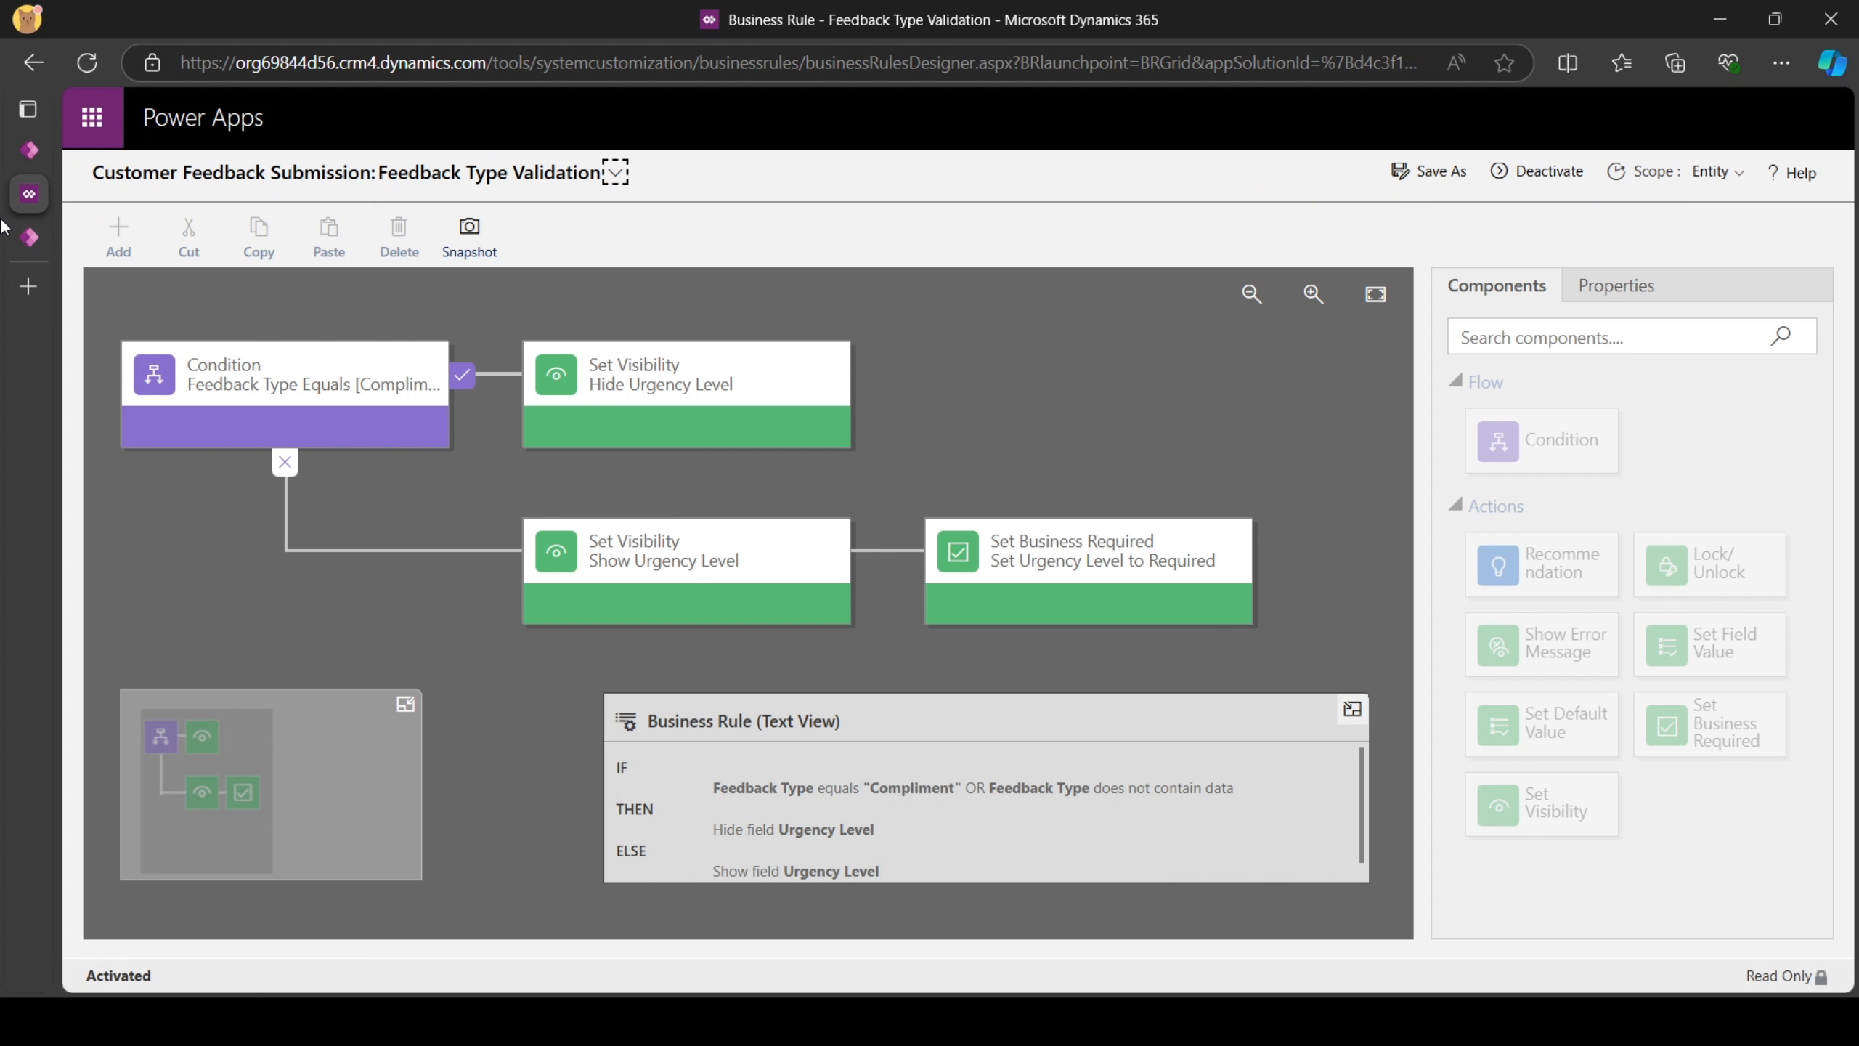
Reload the new Customer Feedback Submission form and test Urgency Level's behaviour with Feedback Type set to Compliment, Complaint and Suggestion.
mouse_move(44, 235)
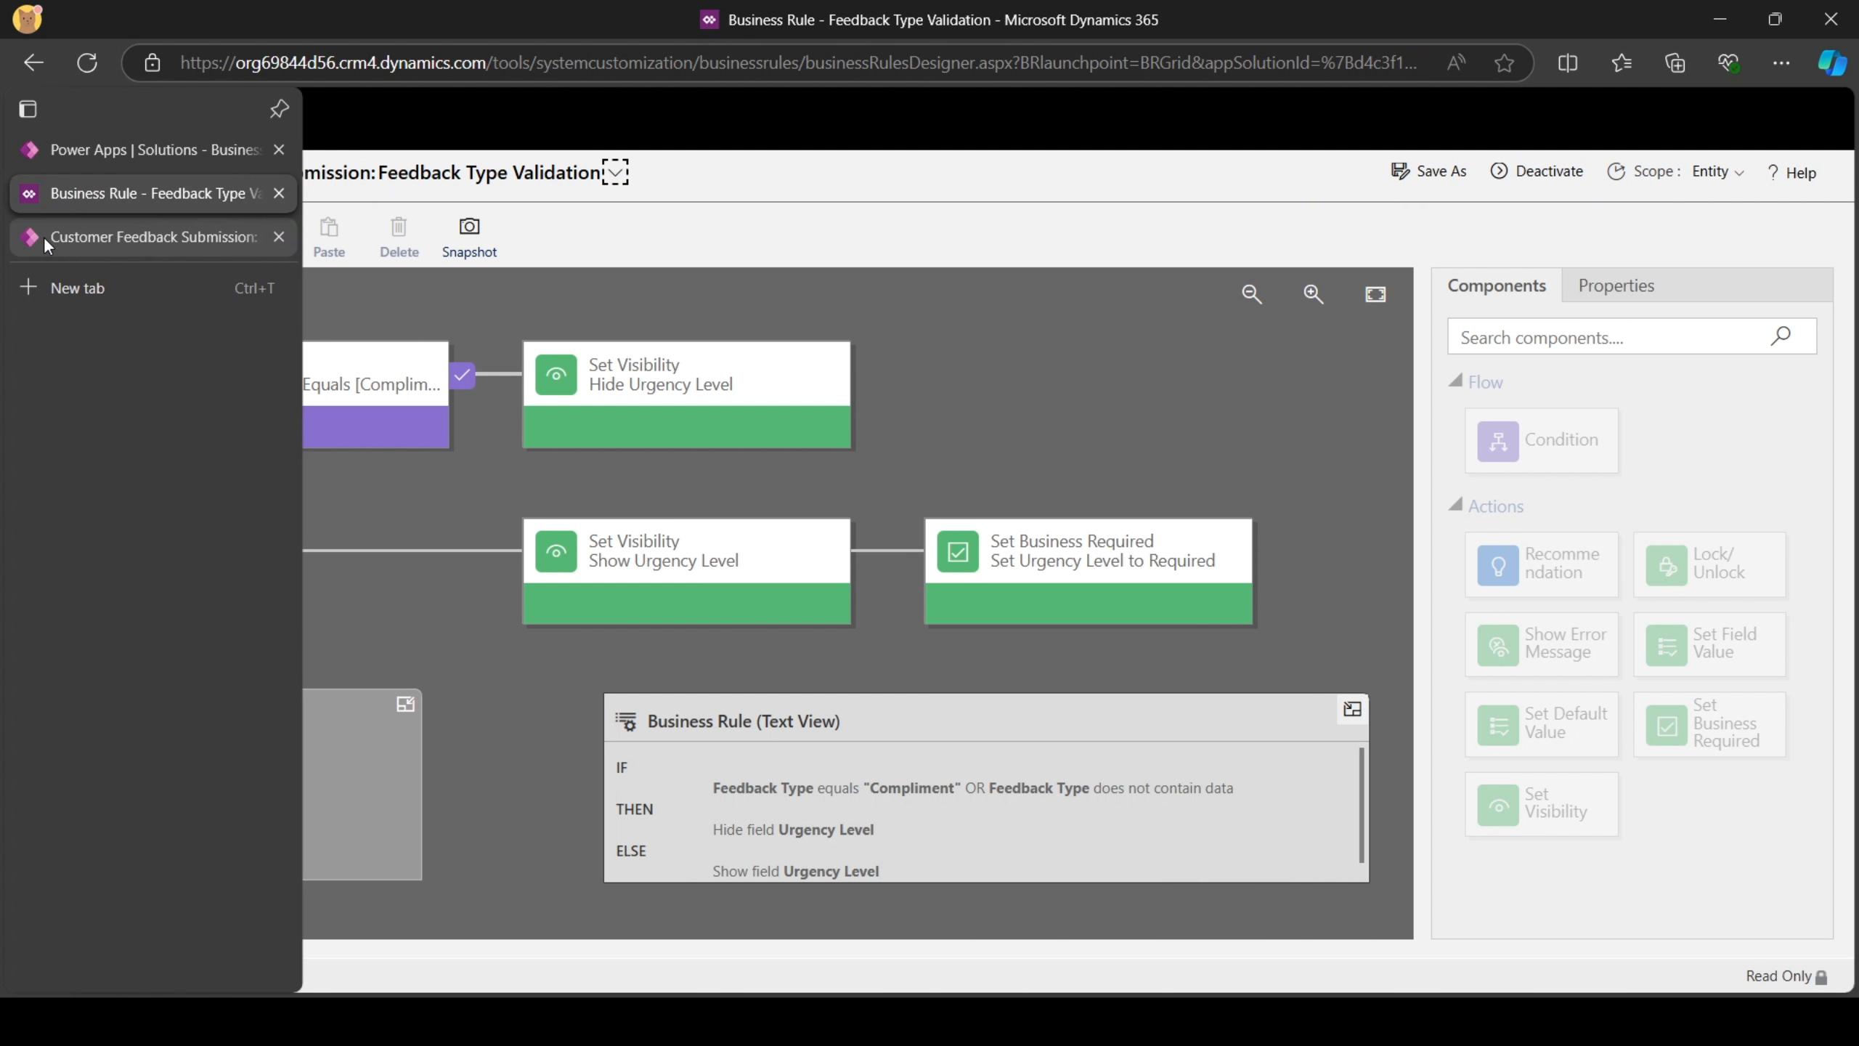
left_click(67, 143)
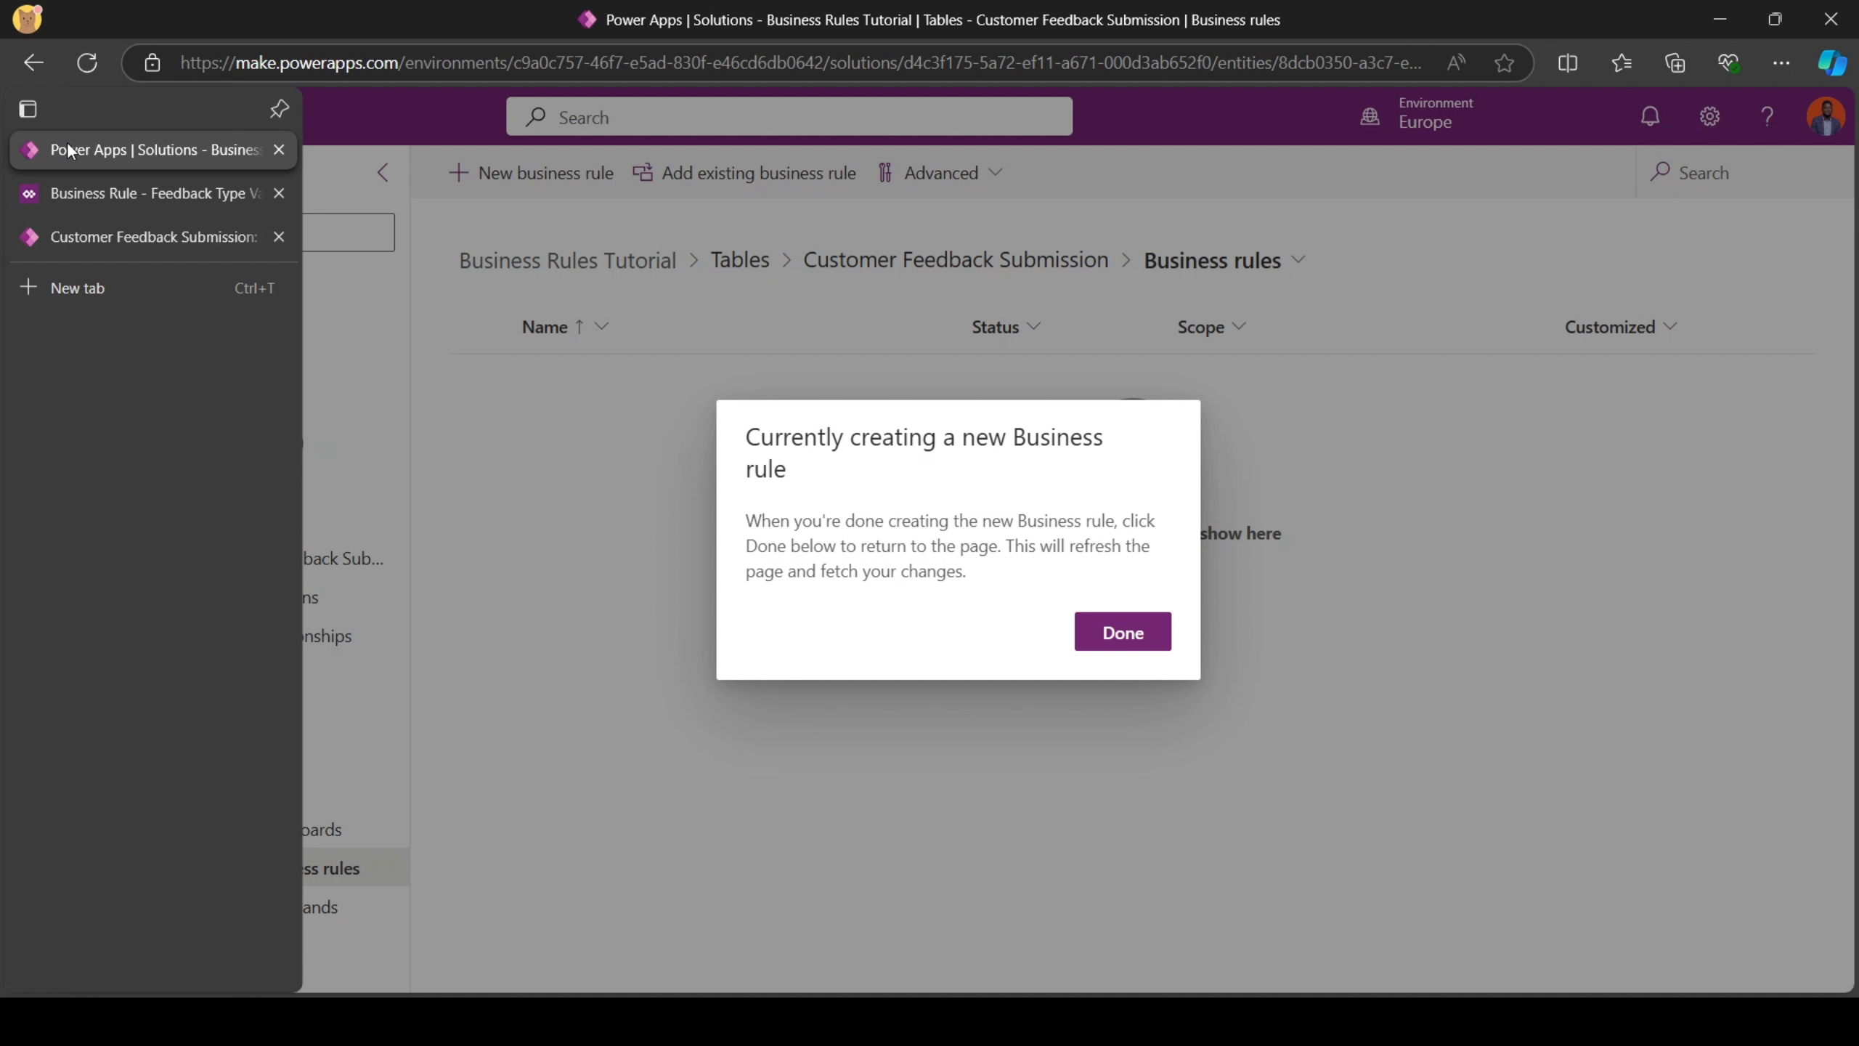
left_click(29, 240)
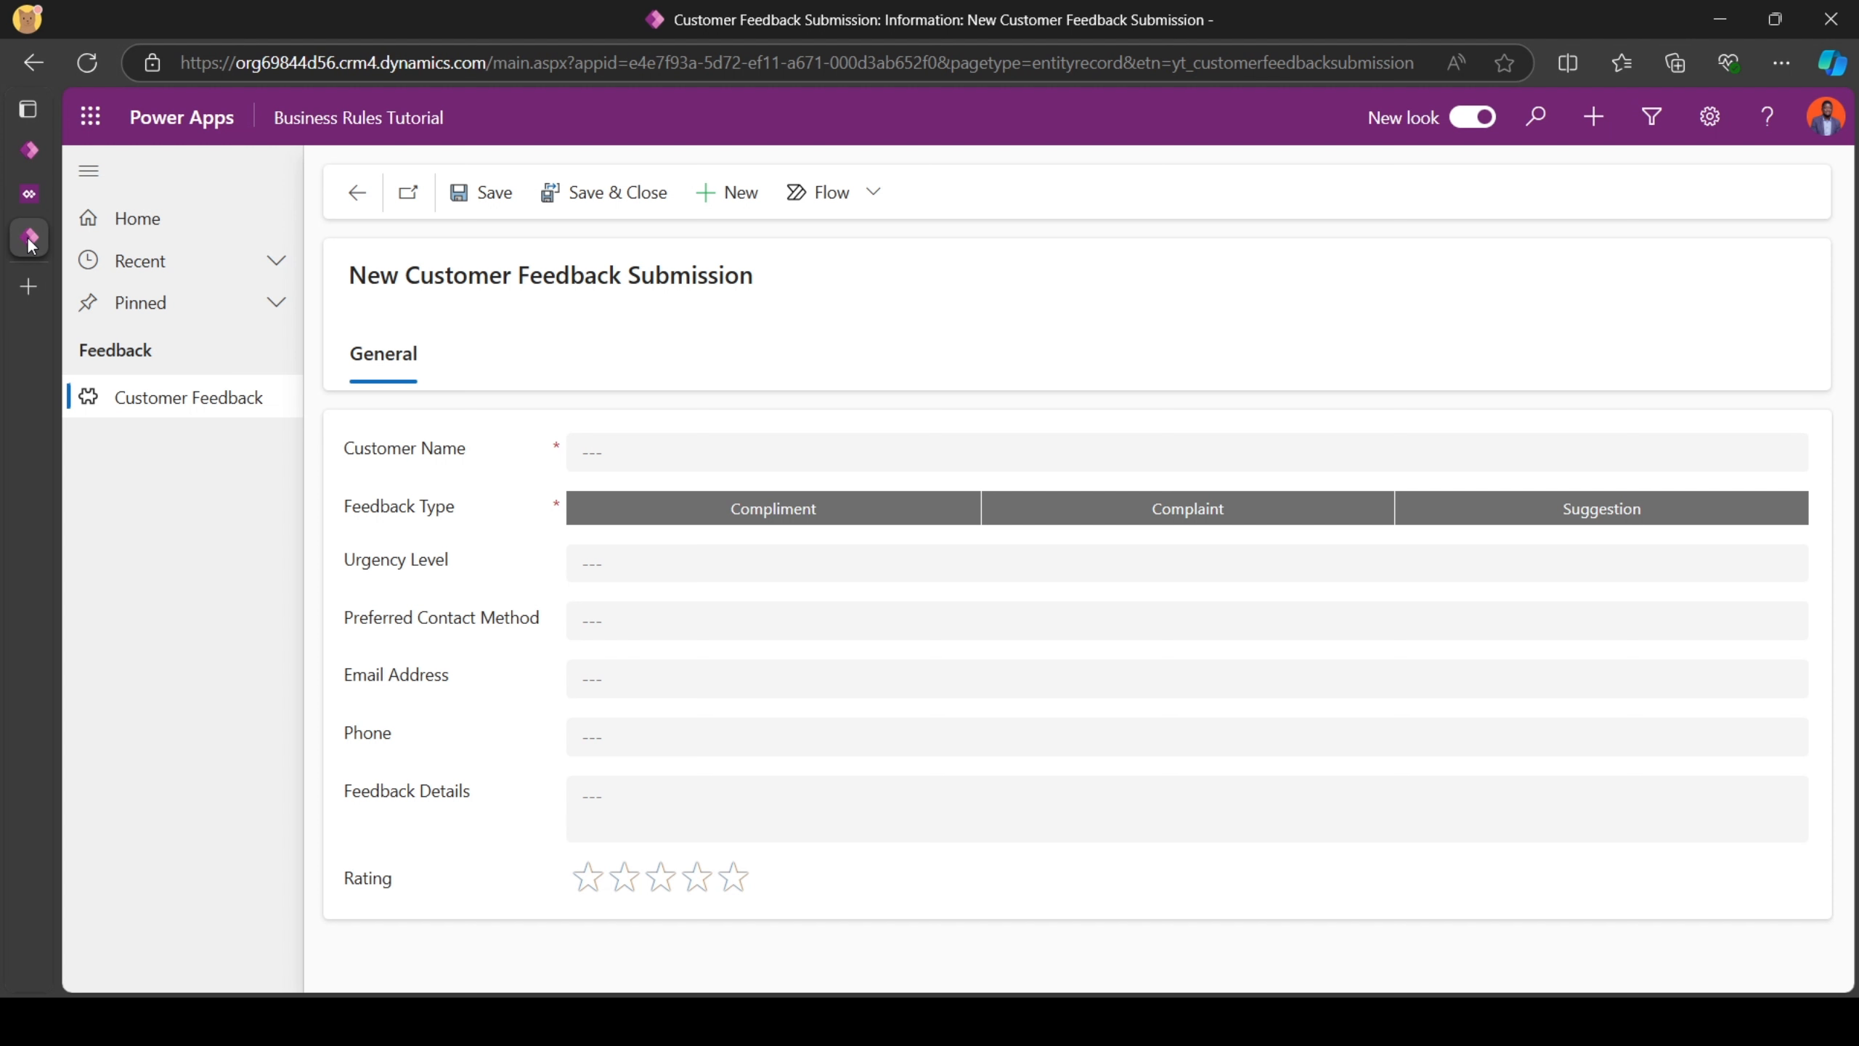
left_click(102, 66)
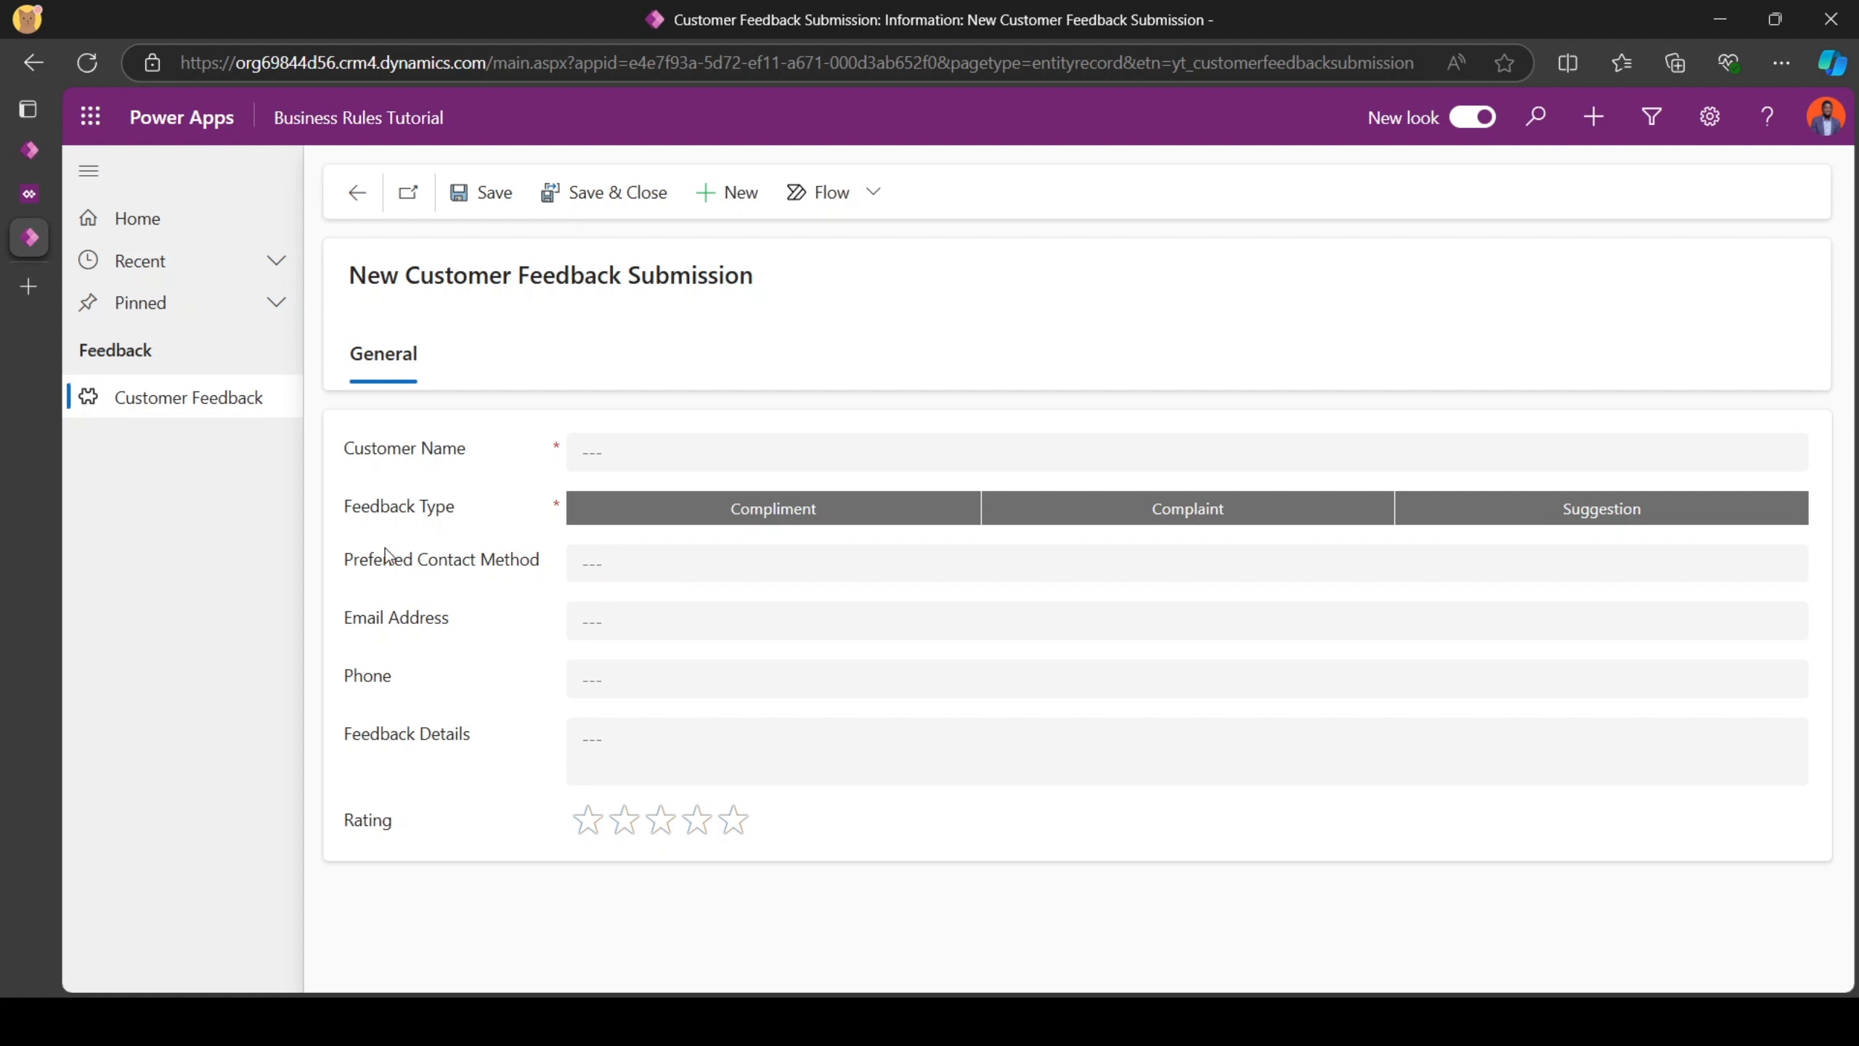
left_click(689, 512)
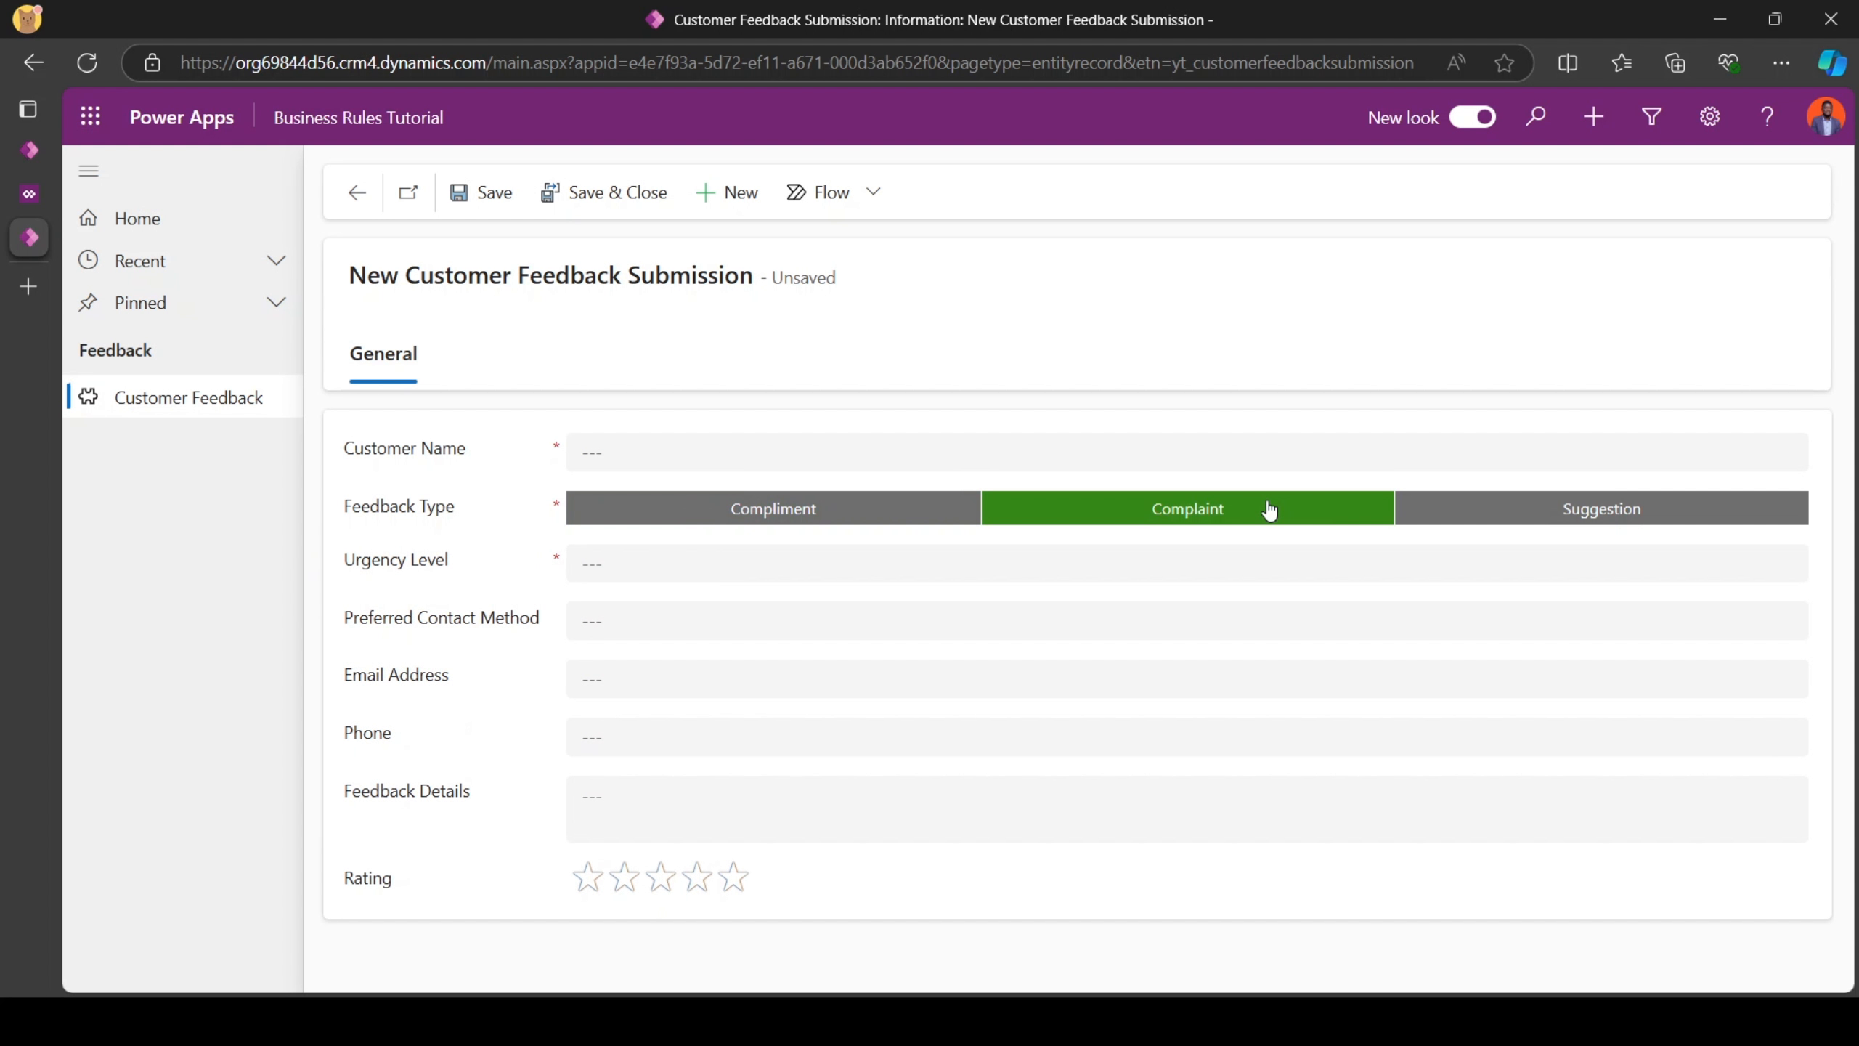
left_click_drag(339, 559, 569, 577)
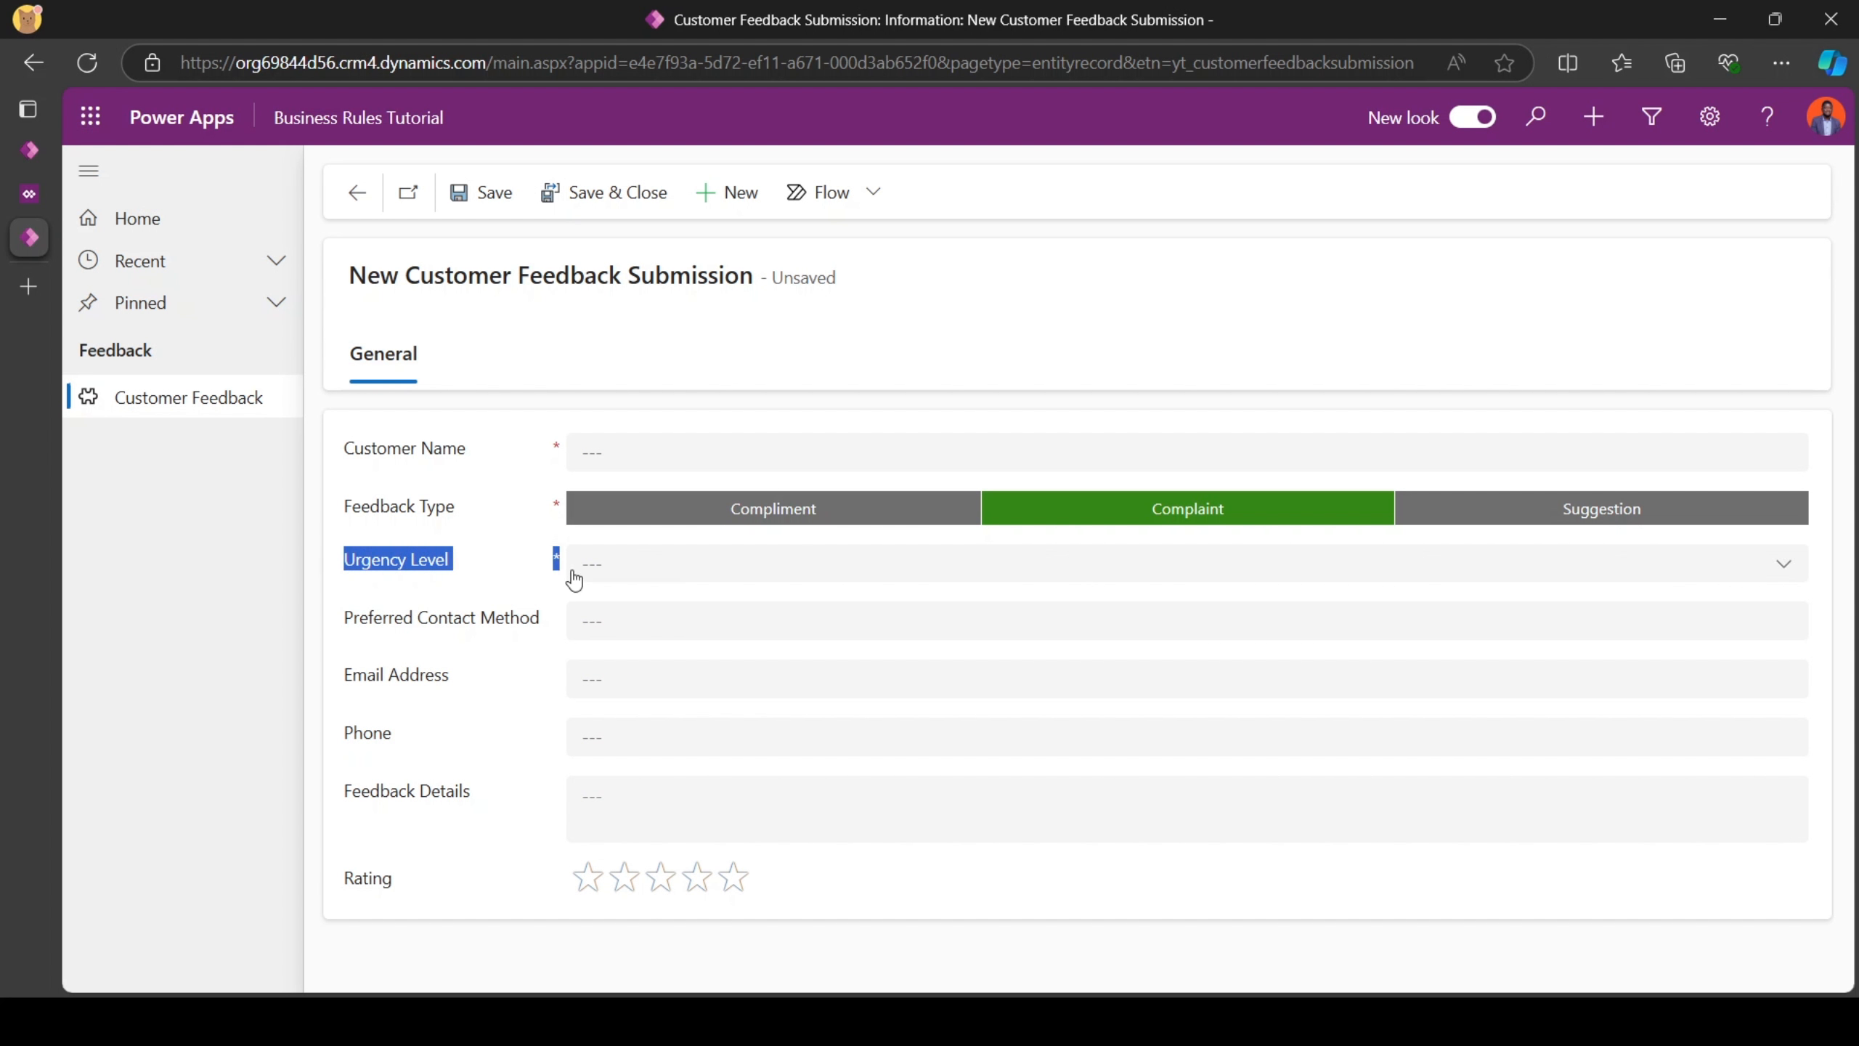
left_click(561, 562)
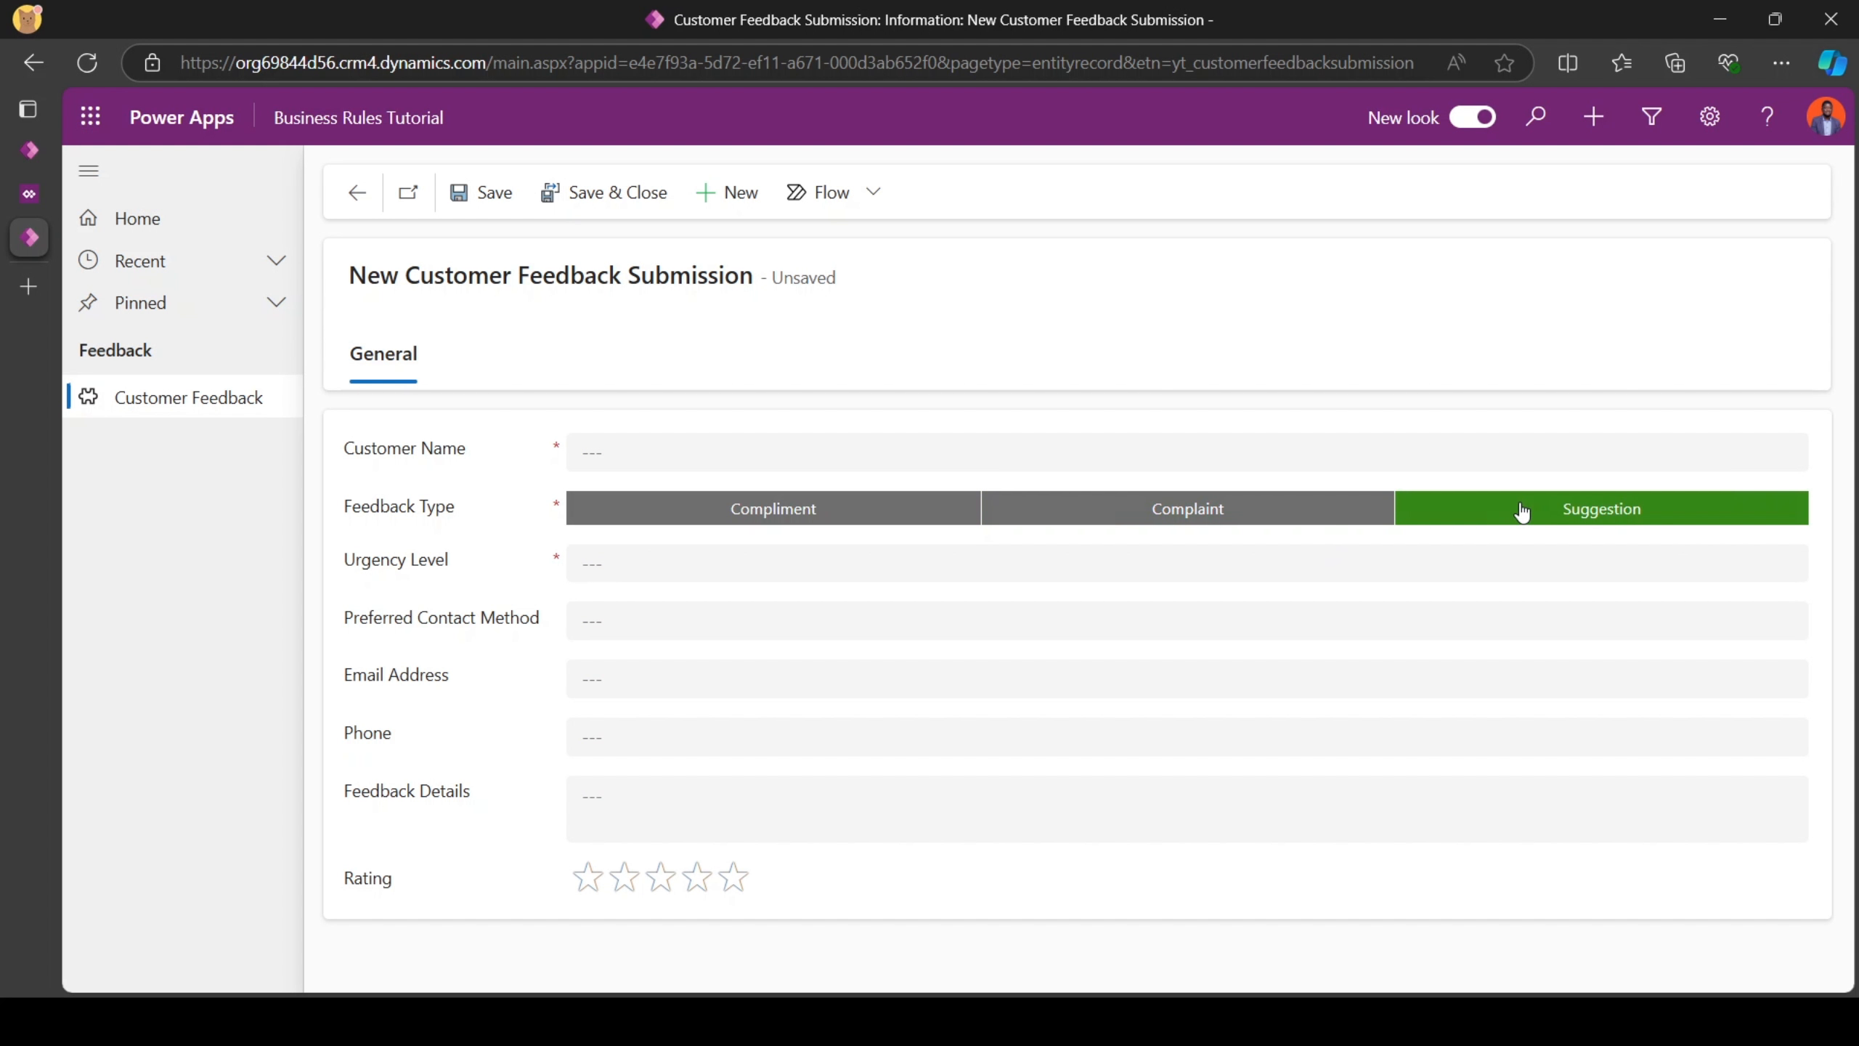
left_click(803, 517)
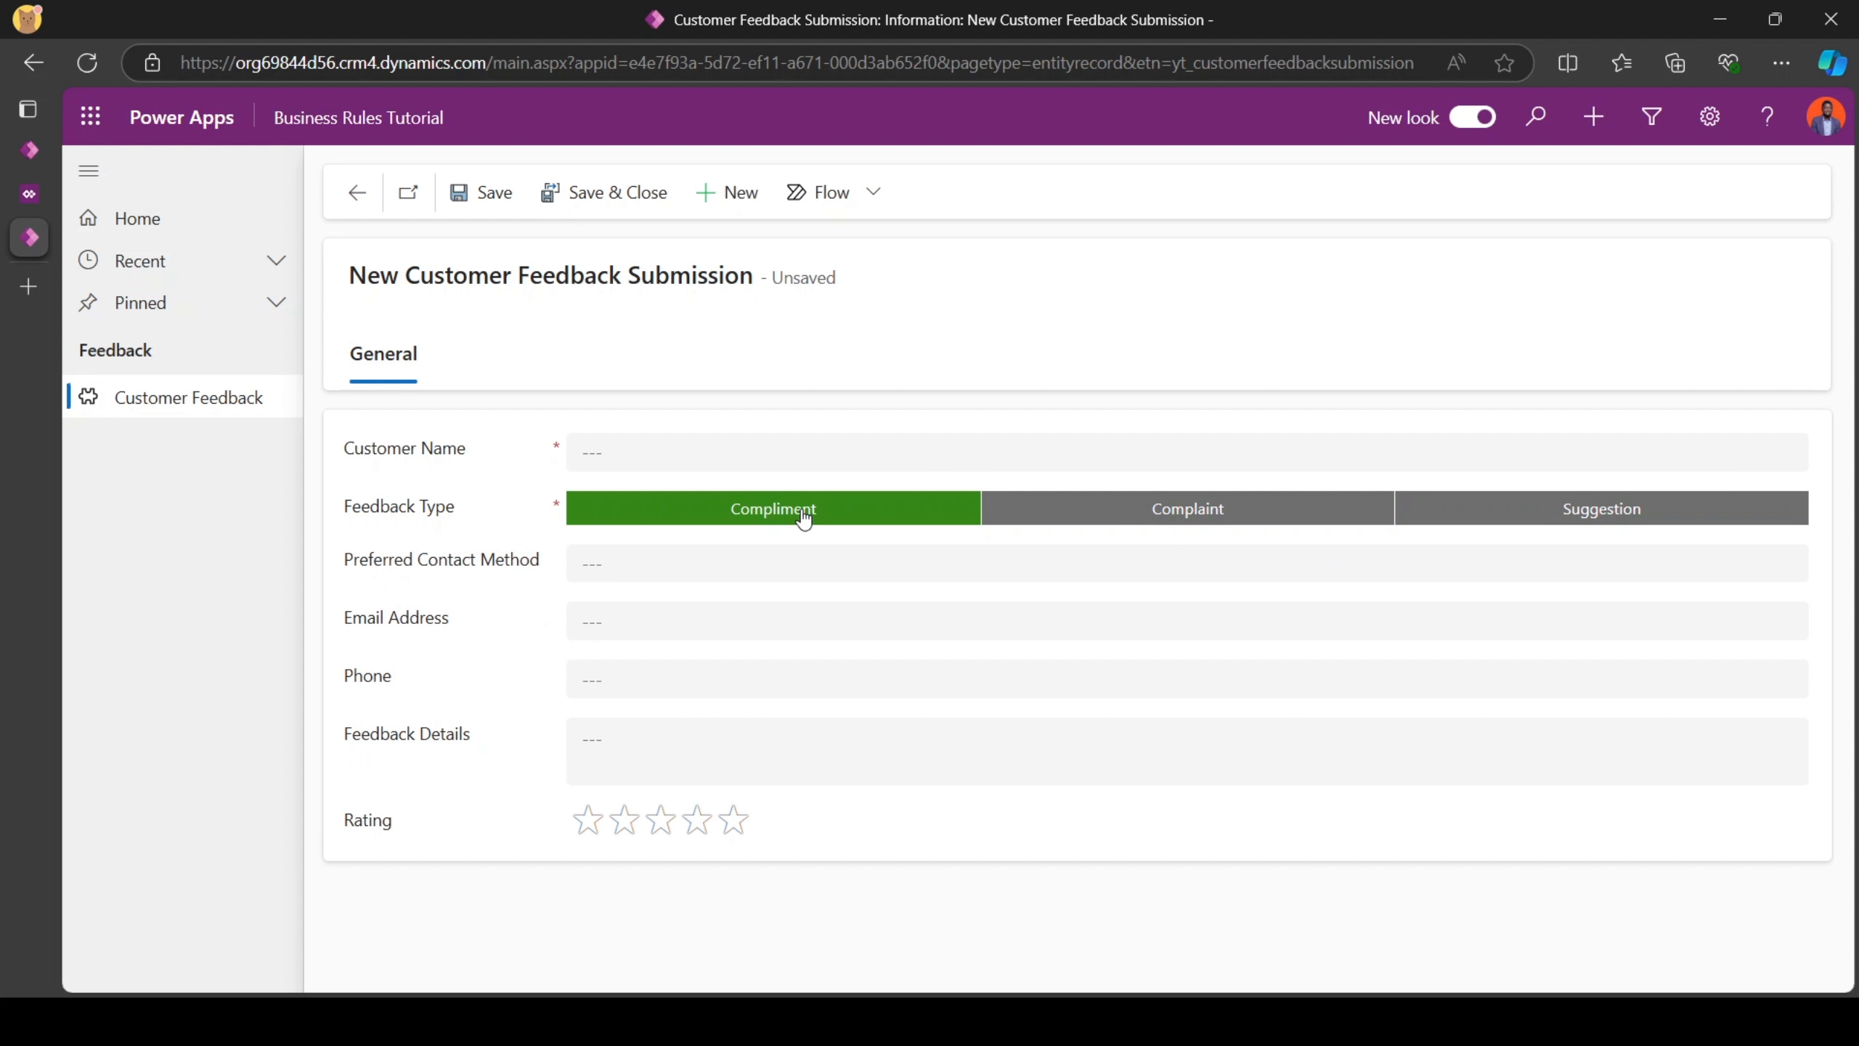